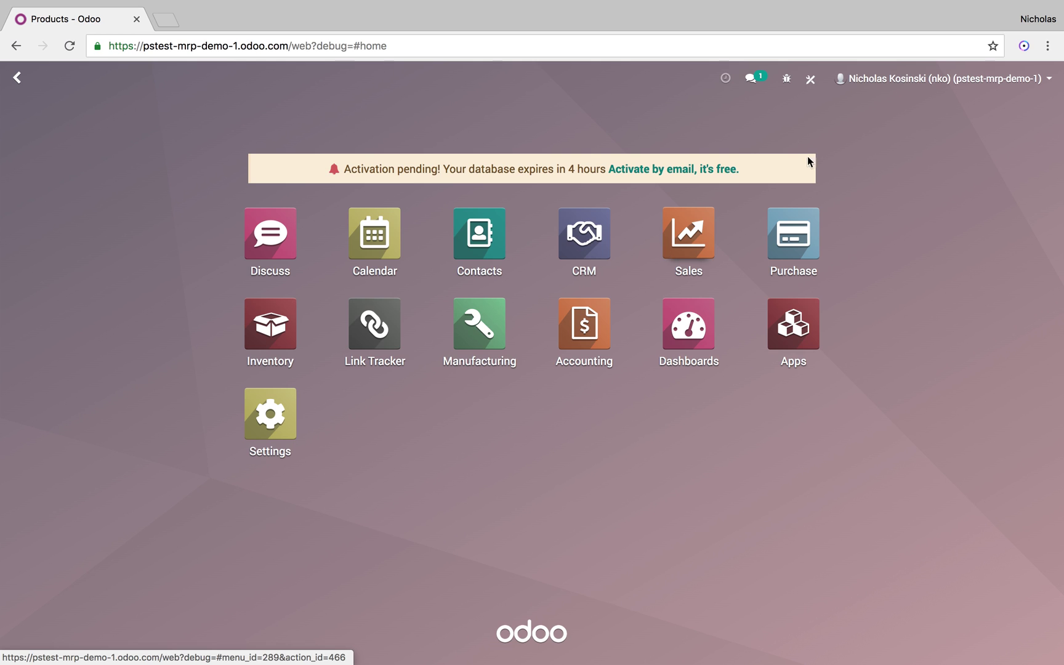
# Look over the account options and the planned activities from the home screen.
pyautogui.click(916, 84)
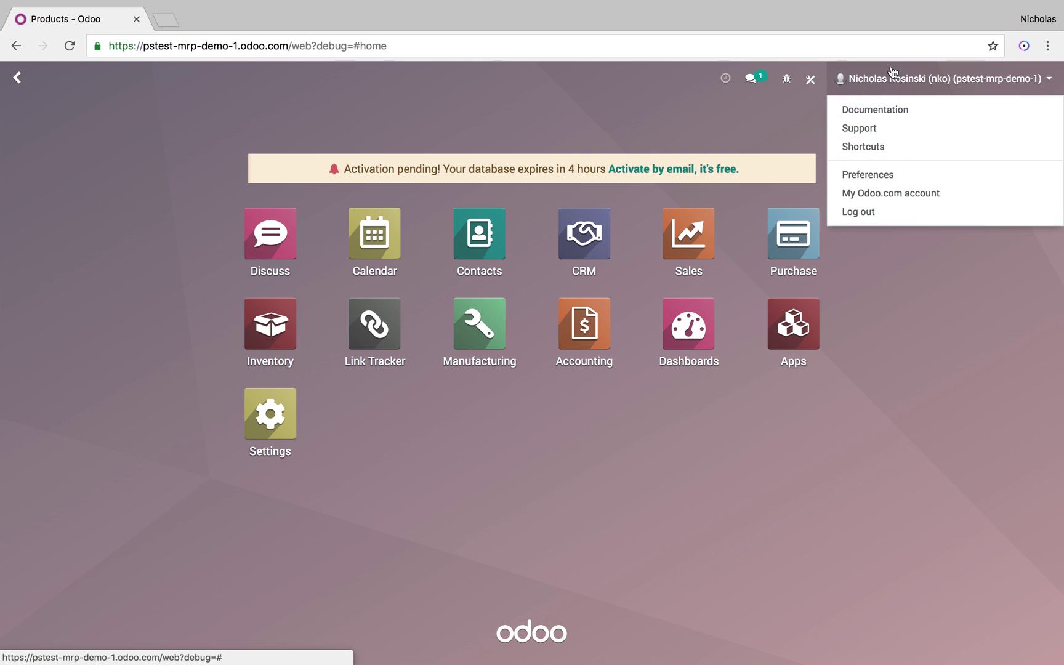
pyautogui.click(803, 104)
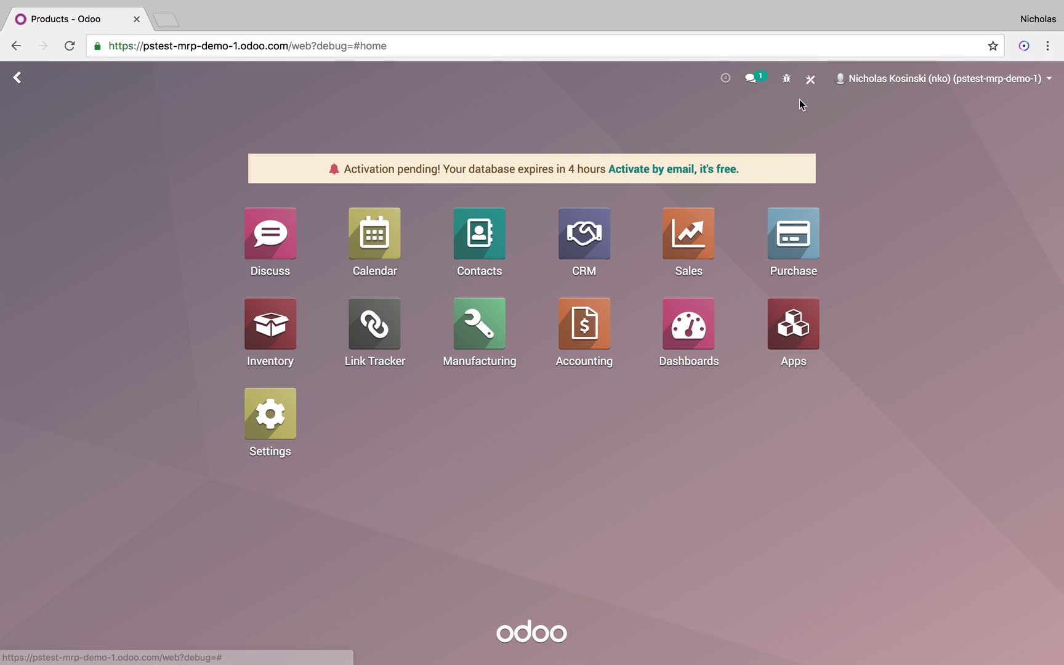
pyautogui.click(726, 78)
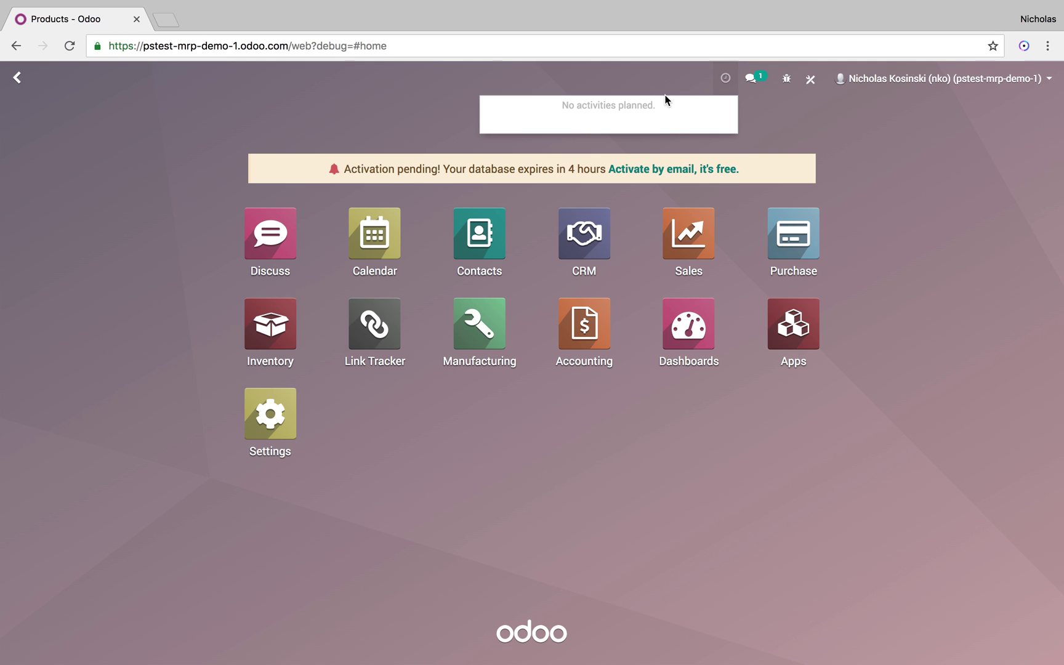
pyautogui.click(751, 78)
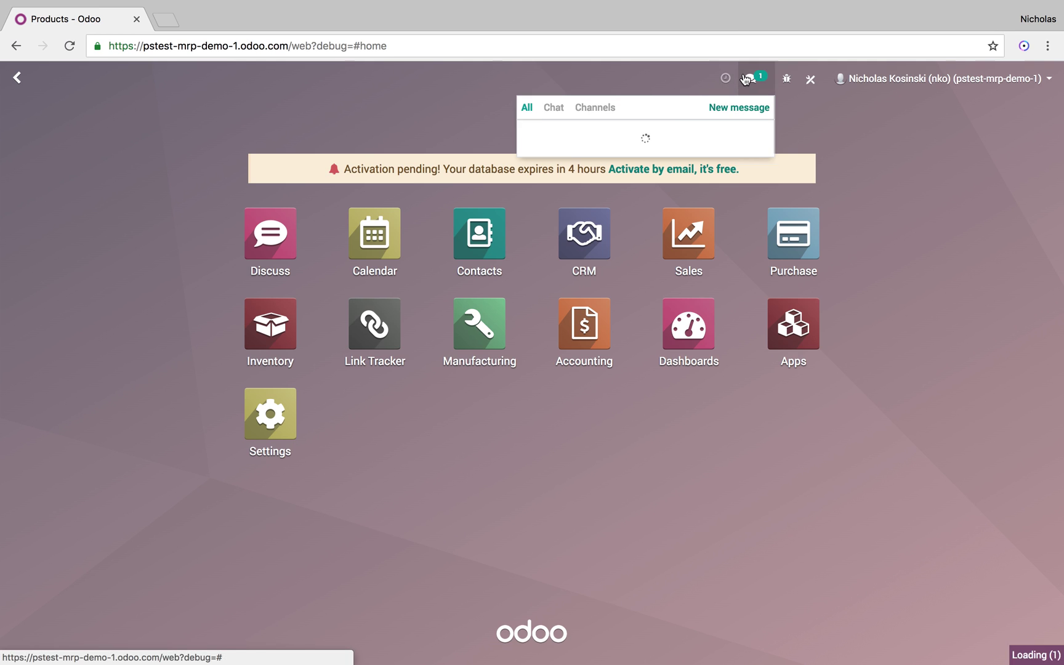
pyautogui.click(706, 116)
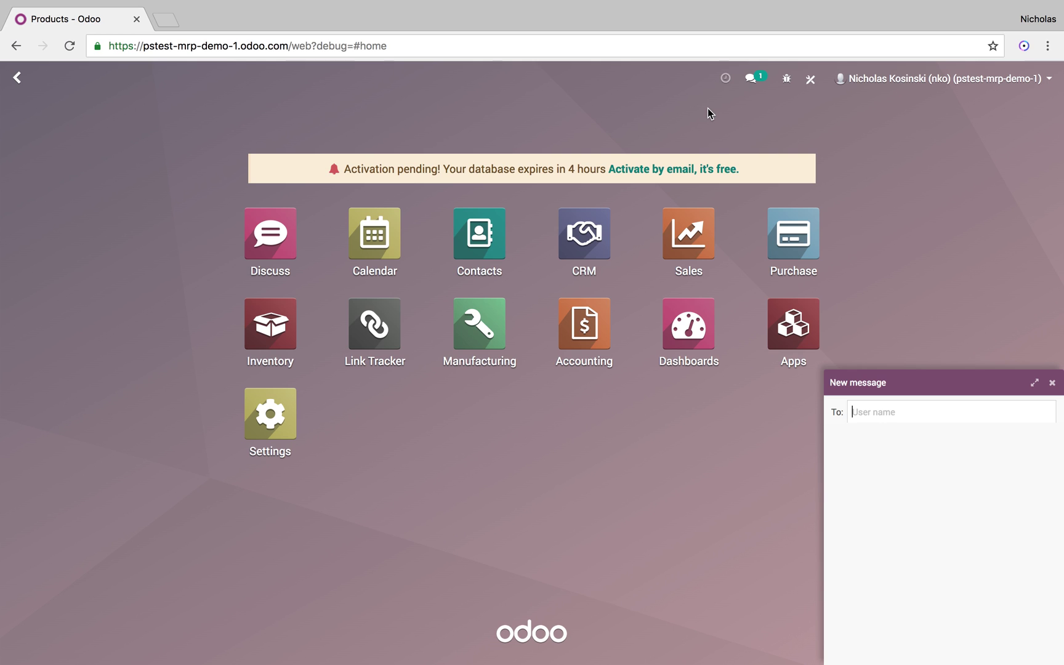
pyautogui.write('ho')
pyautogui.press('BackSpace')
pyautogui.press('BackSpace')
pyautogui.write('demo')
pyautogui.press('BackSpace')
pyautogui.press('BackSpace')
pyautogui.press('BackSpace')
pyautogui.press('BackSpace')
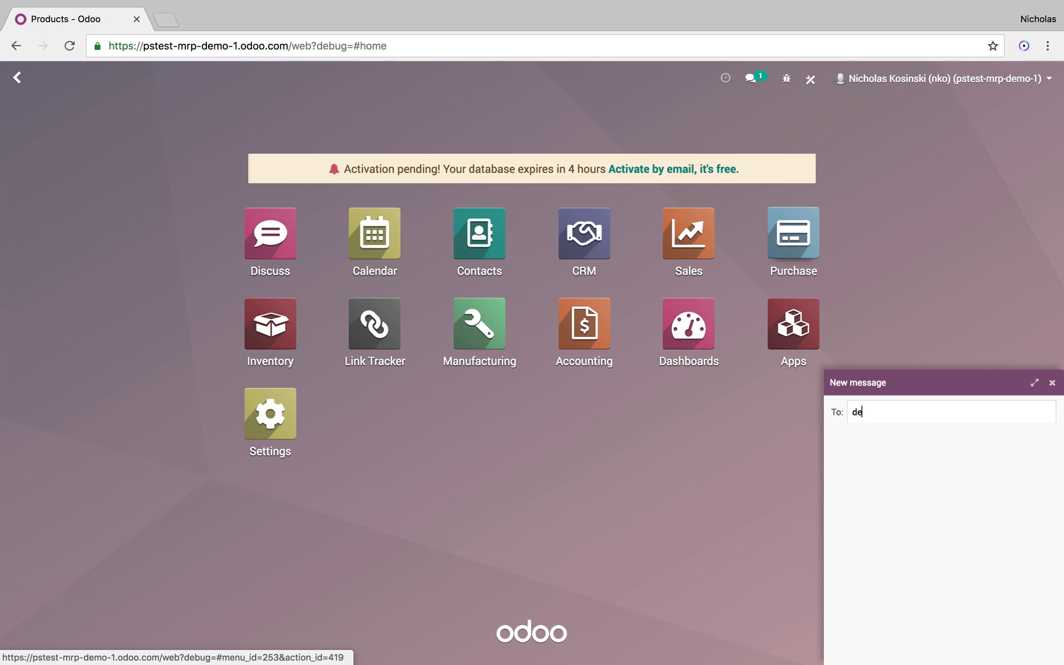
pyautogui.click(1051, 382)
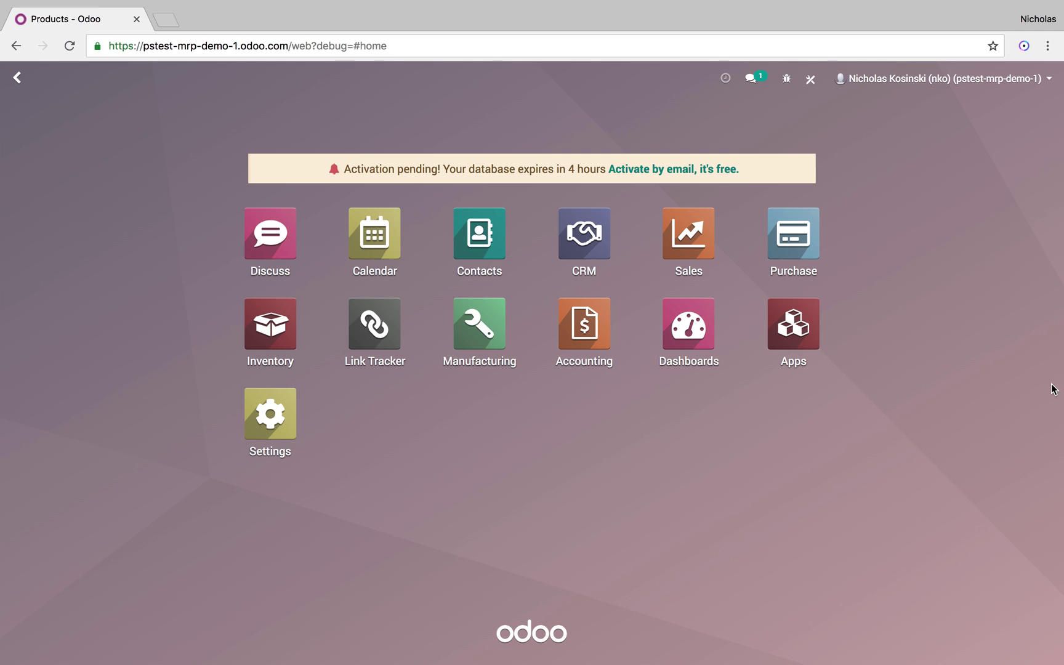
# Leave the developer tools and open the Inventory app.
pyautogui.click(786, 82)
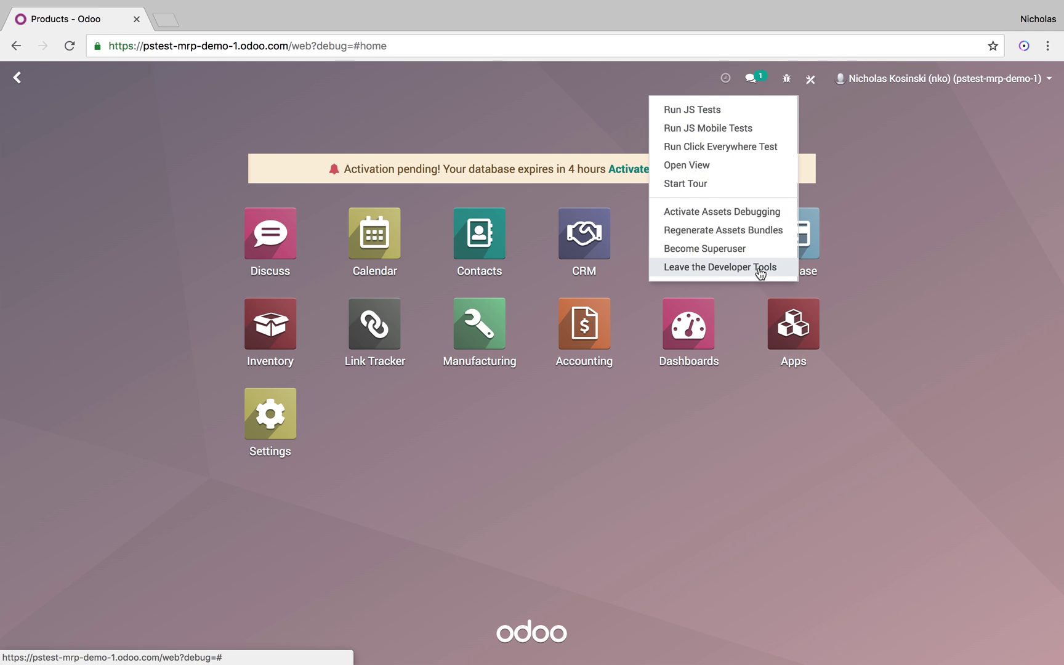
pyautogui.click(762, 275)
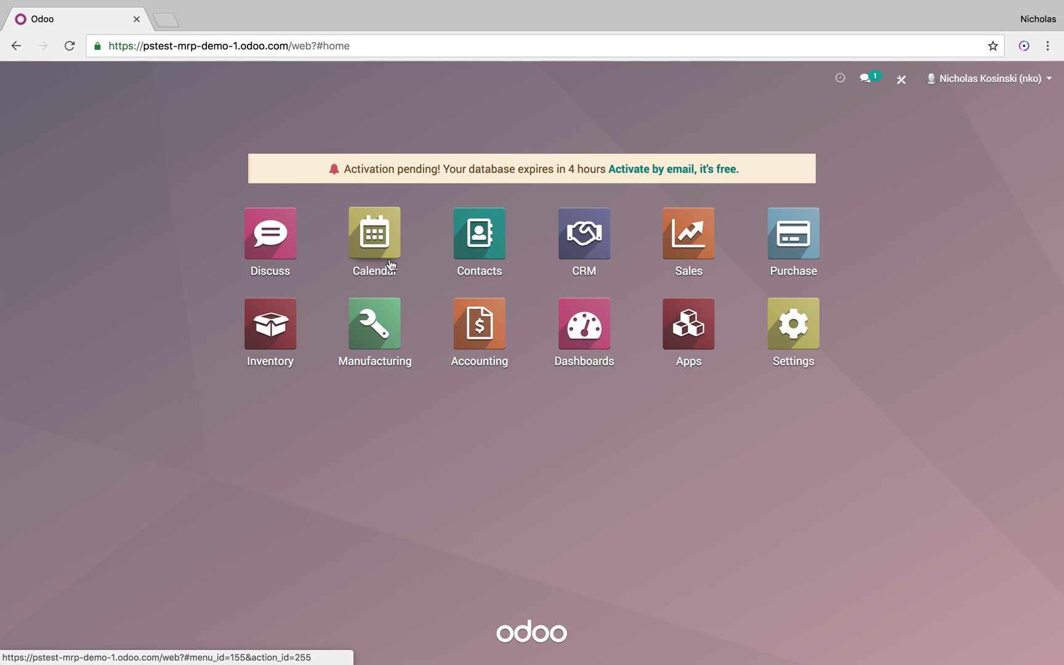
pyautogui.click(276, 340)
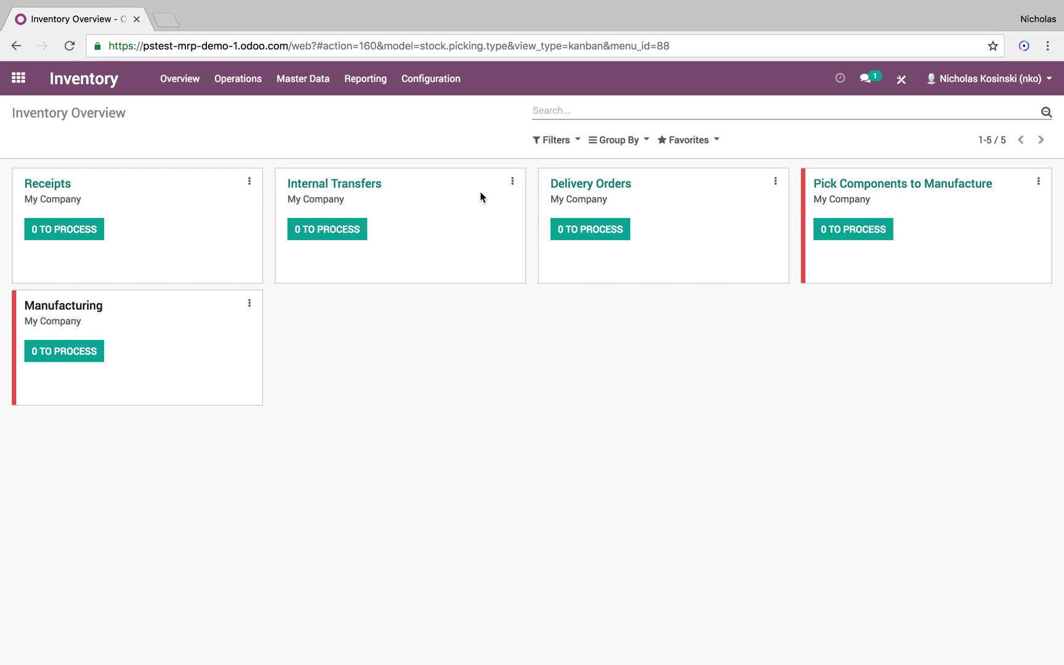
# Look over the view and new-transfer options of Internal Transfers on the Inventory Overview.
pyautogui.click(512, 181)
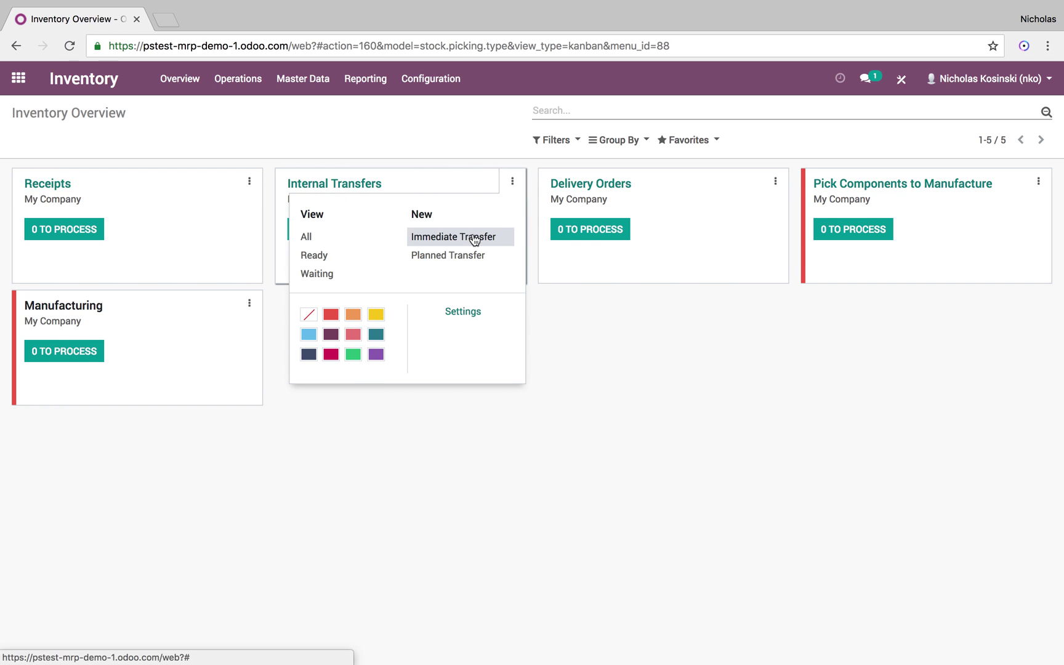
pyautogui.click(512, 181)
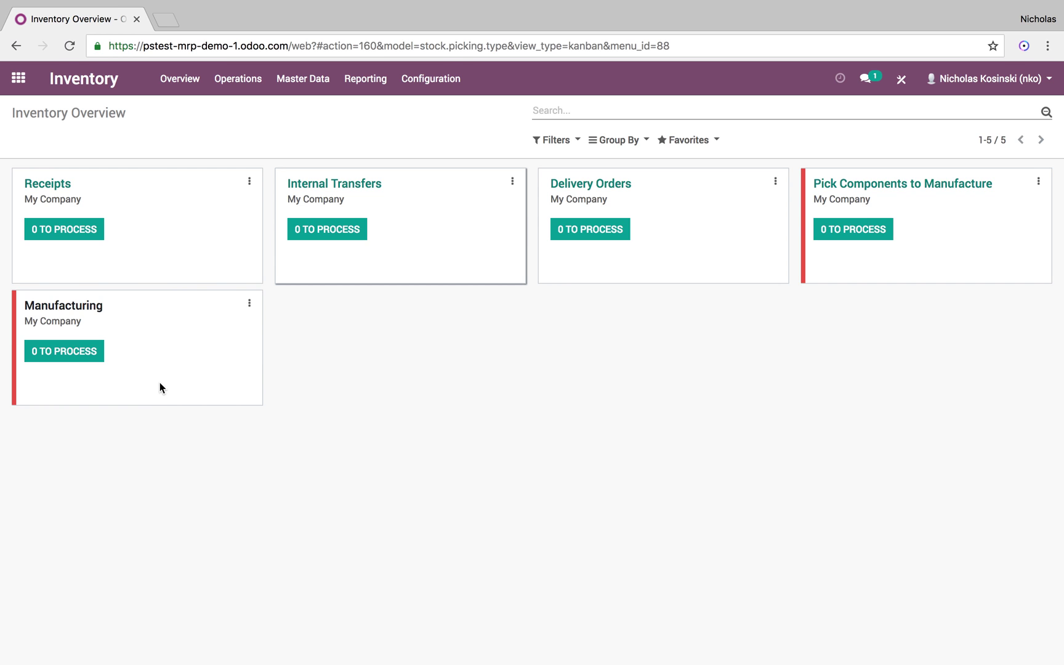
pyautogui.click(177, 80)
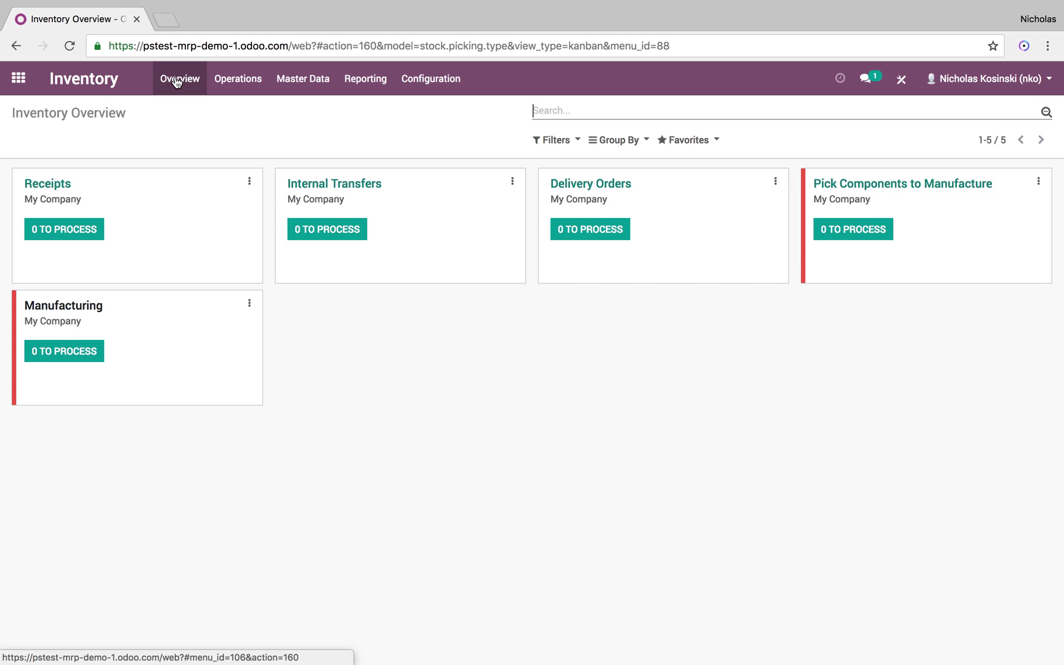
# Create an inventory adjustment named Inventory 2019 that includes exhausted products, save it, and start the inventory.
pyautogui.click(229, 80)
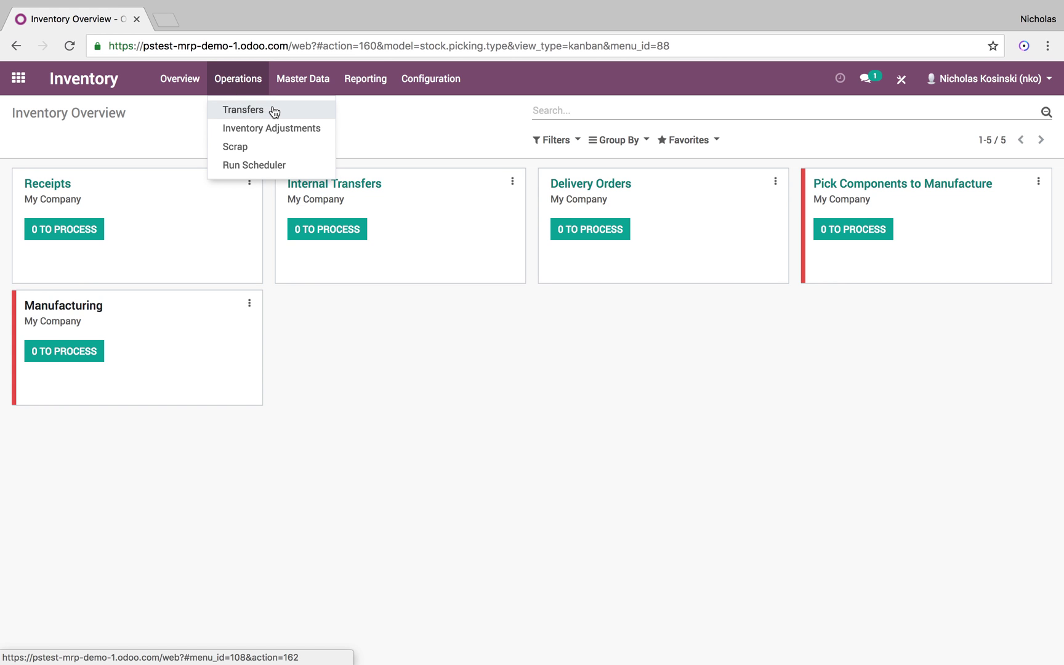
pyautogui.click(303, 133)
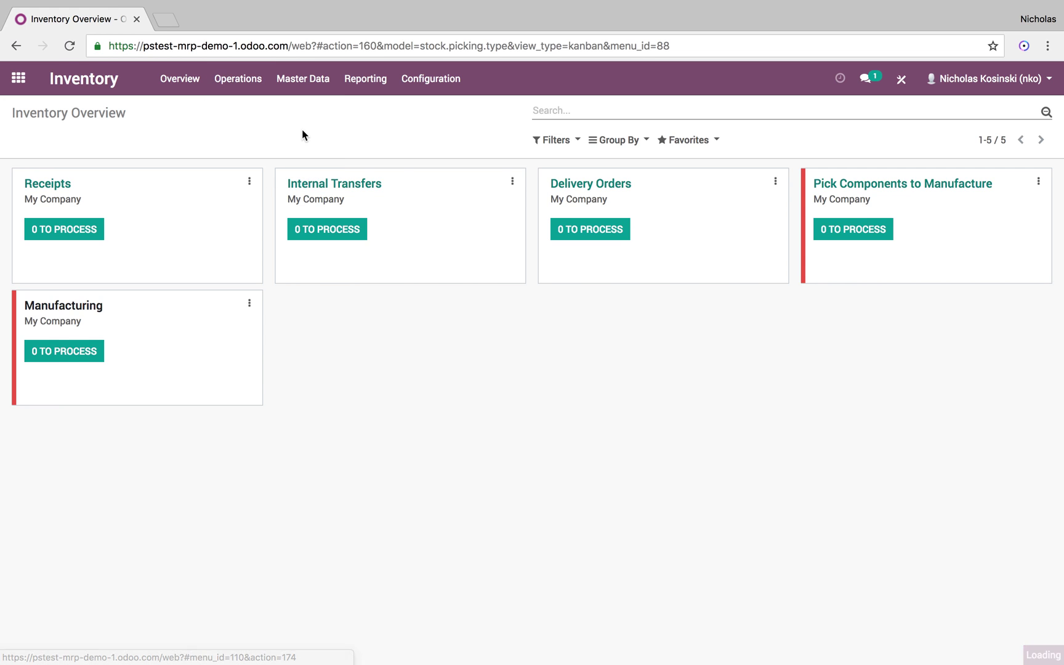
pyautogui.click(45, 145)
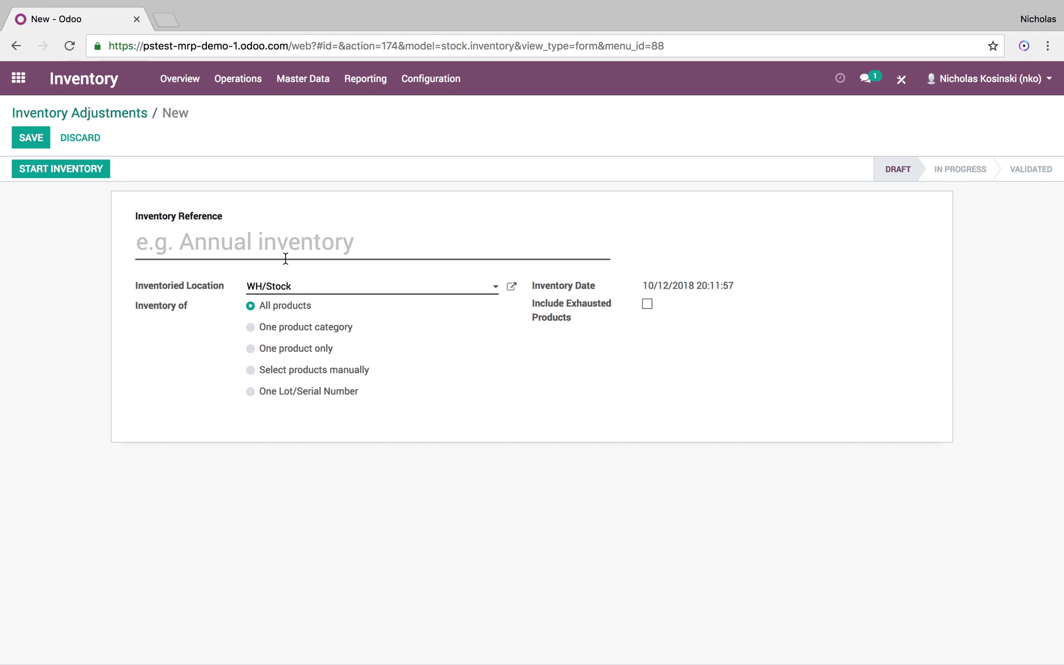
pyautogui.write('Inventory 2019')
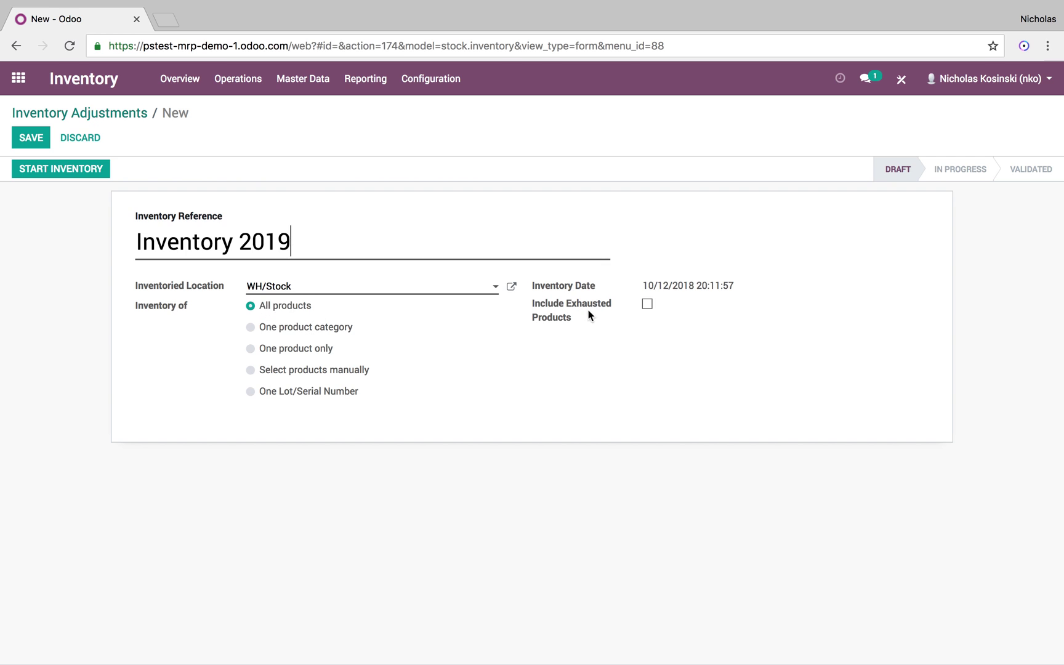
pyautogui.click(647, 304)
pyautogui.click(41, 135)
pyautogui.click(60, 168)
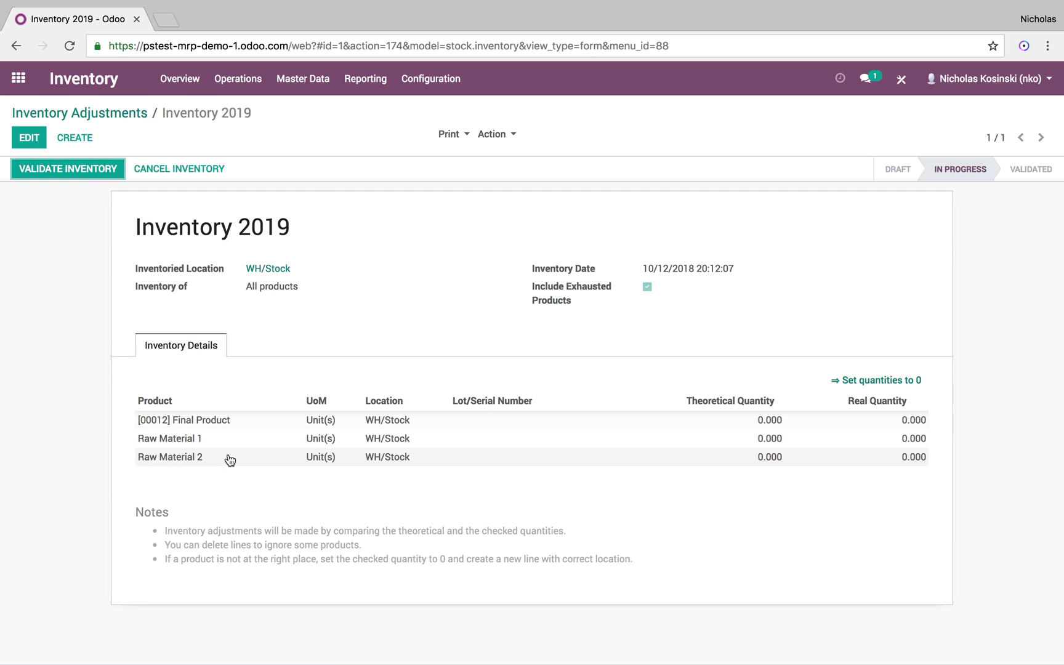
# Set the real quantities of Raw Material 1 and Raw Material 2 to 1, then save and validate the adjustment.
pyautogui.click(37, 139)
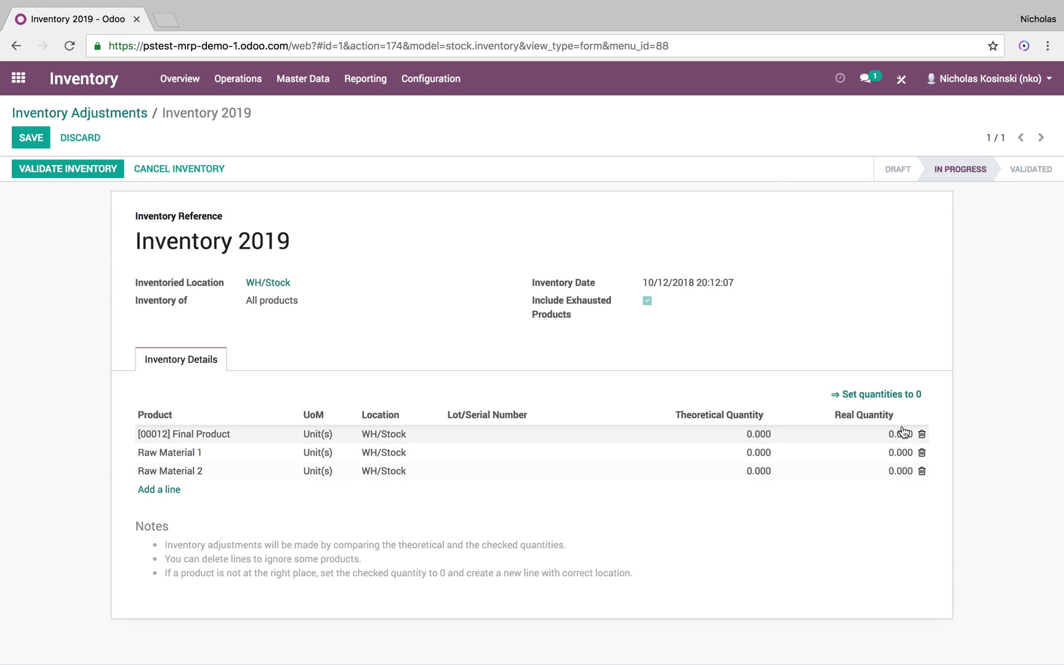
pyautogui.click(898, 456)
pyautogui.write('1')
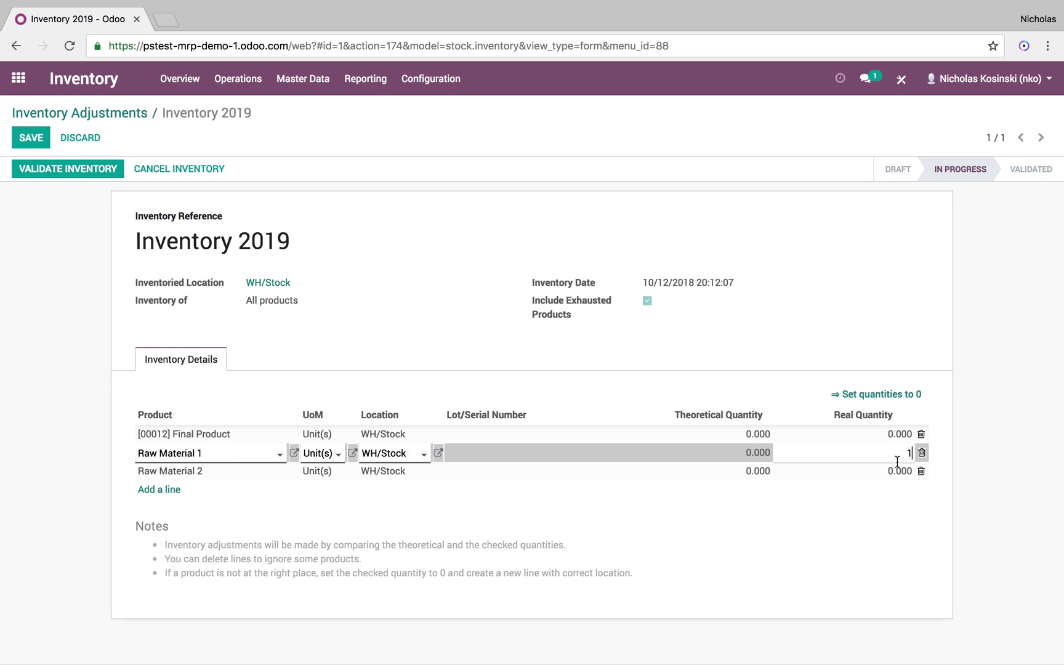
pyautogui.click(894, 471)
pyautogui.write('1')
pyautogui.click(984, 492)
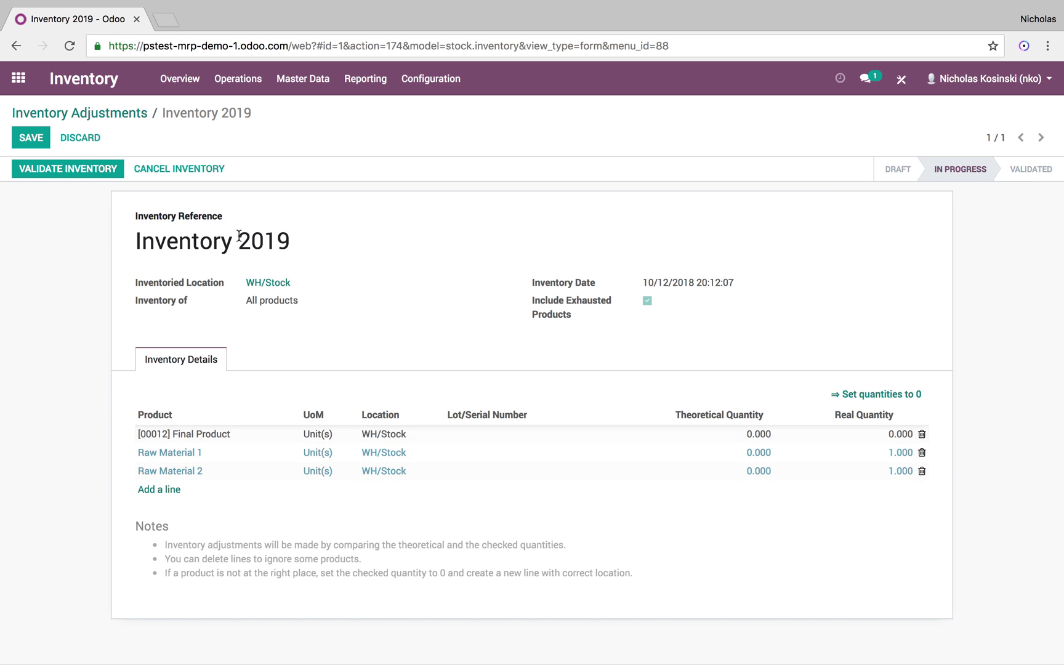
pyautogui.click(34, 140)
pyautogui.click(53, 169)
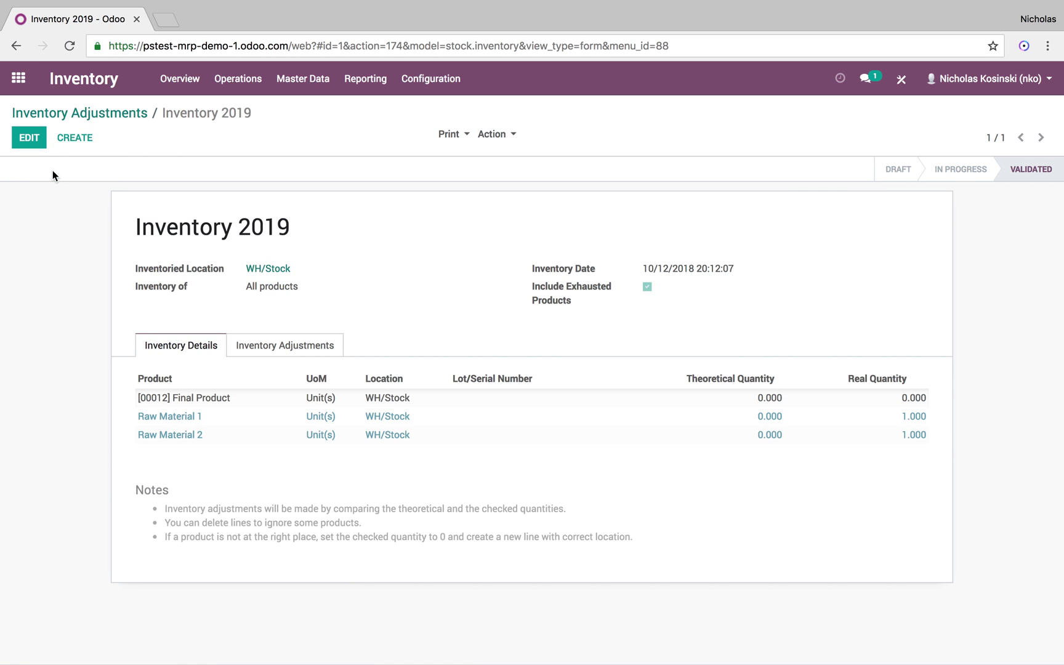
# Retrieve the inventory report for the current inventory.
pyautogui.click(365, 79)
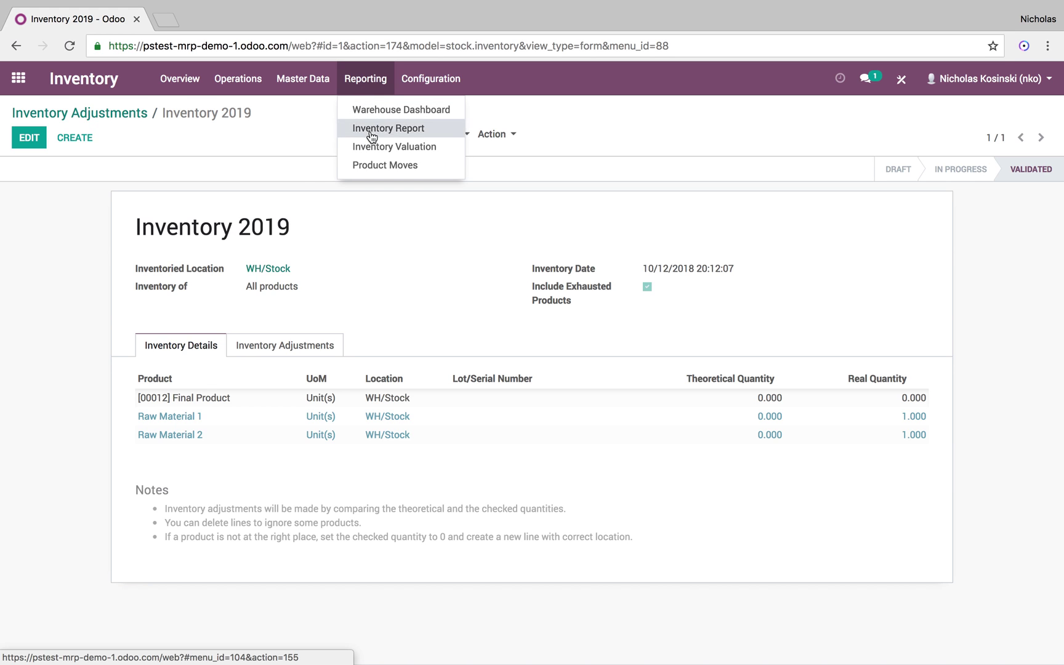
pyautogui.click(371, 131)
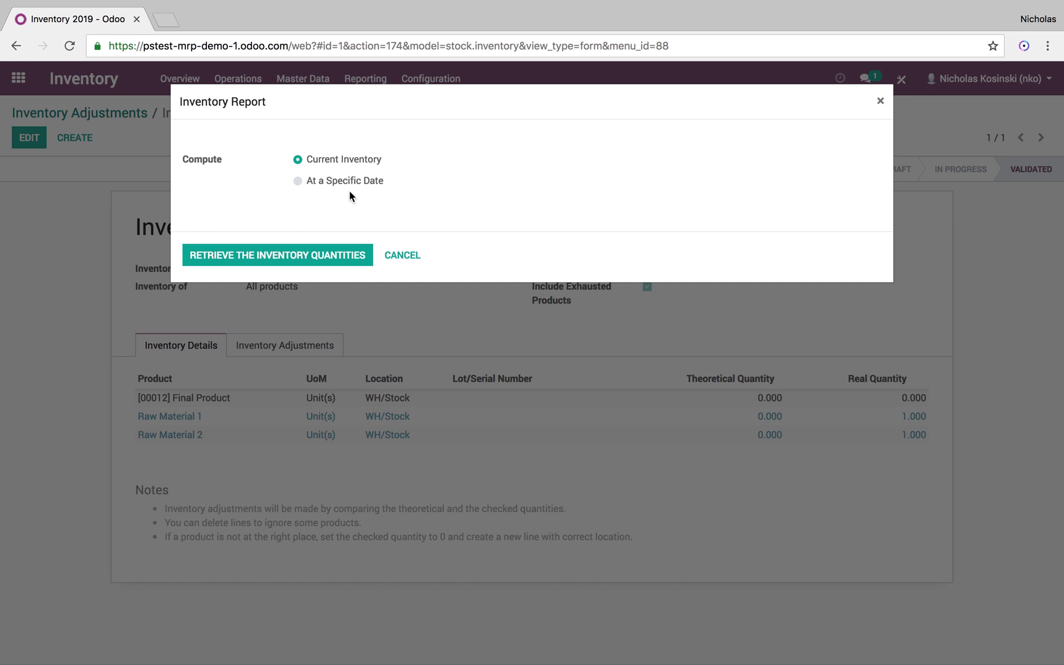
pyautogui.click(308, 255)
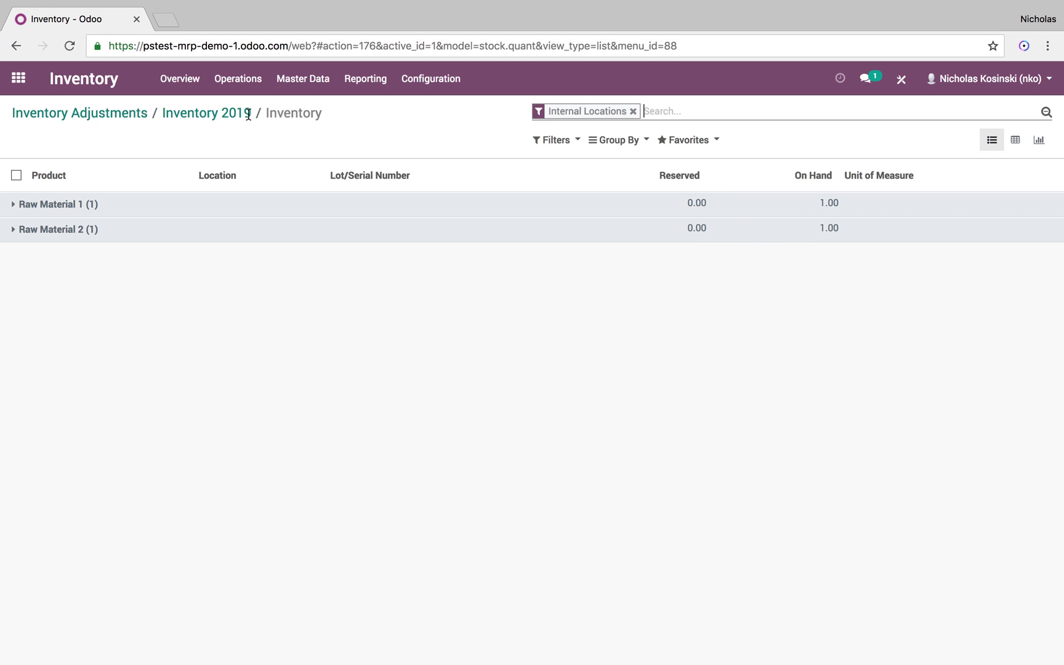
# Open the Final Product record from the product master data and look over its additional statistics.
pyautogui.click(177, 79)
pyautogui.click(228, 79)
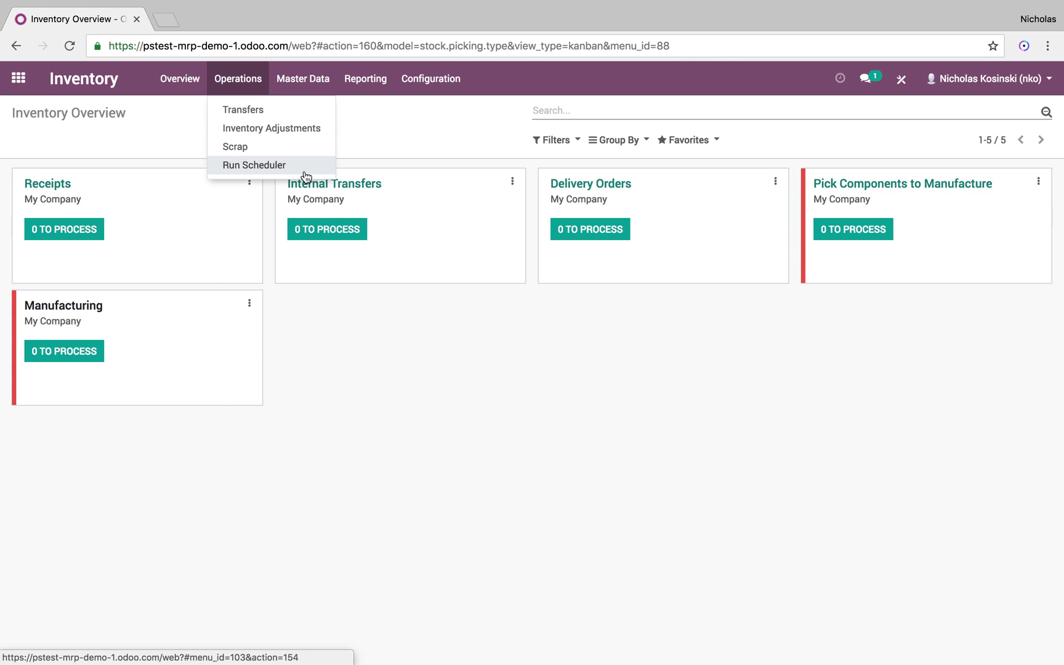
pyautogui.moveTo(322, 94)
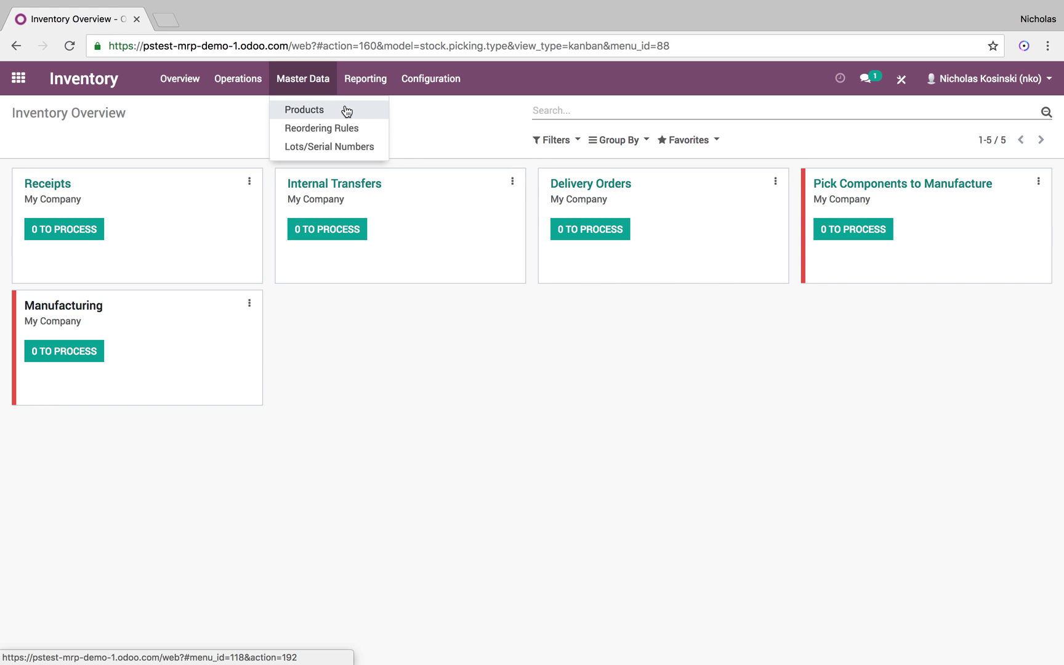
pyautogui.click(347, 111)
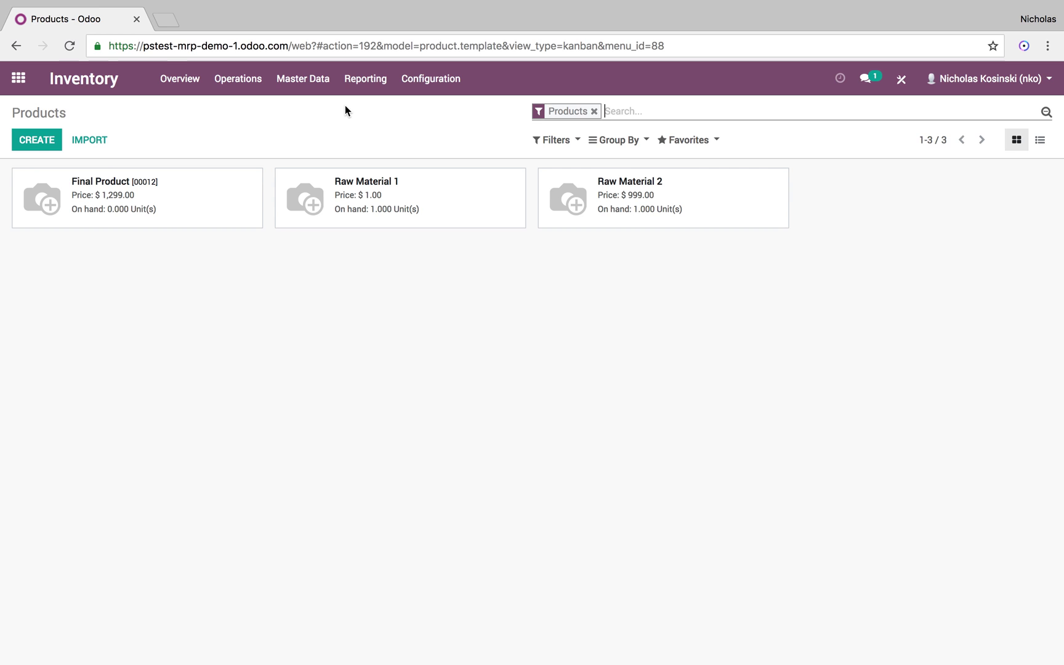
pyautogui.click(136, 225)
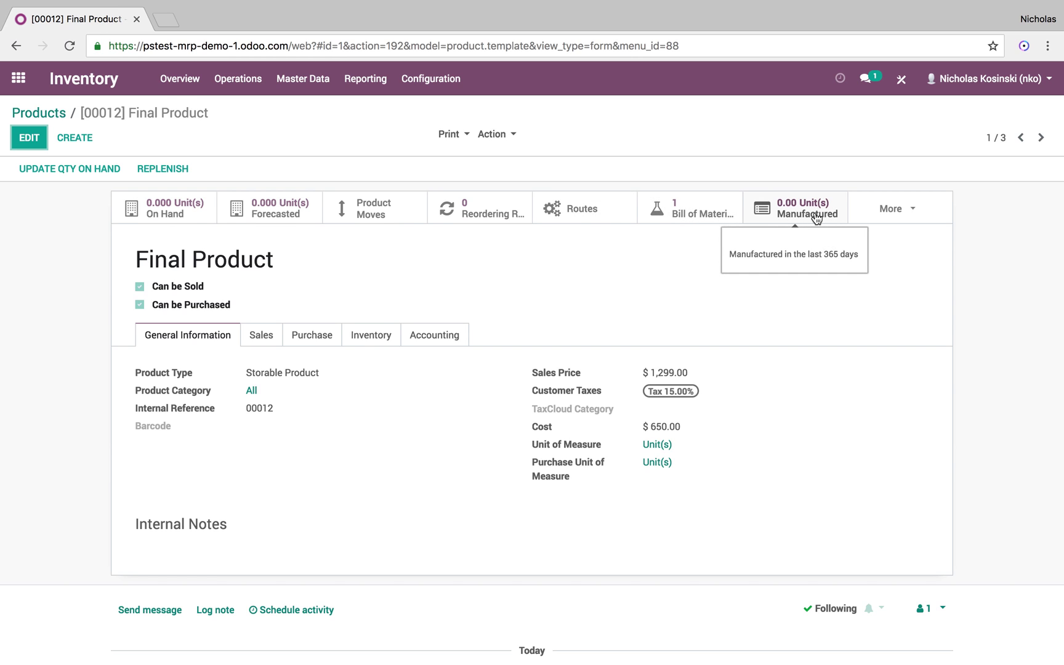
pyautogui.click(889, 216)
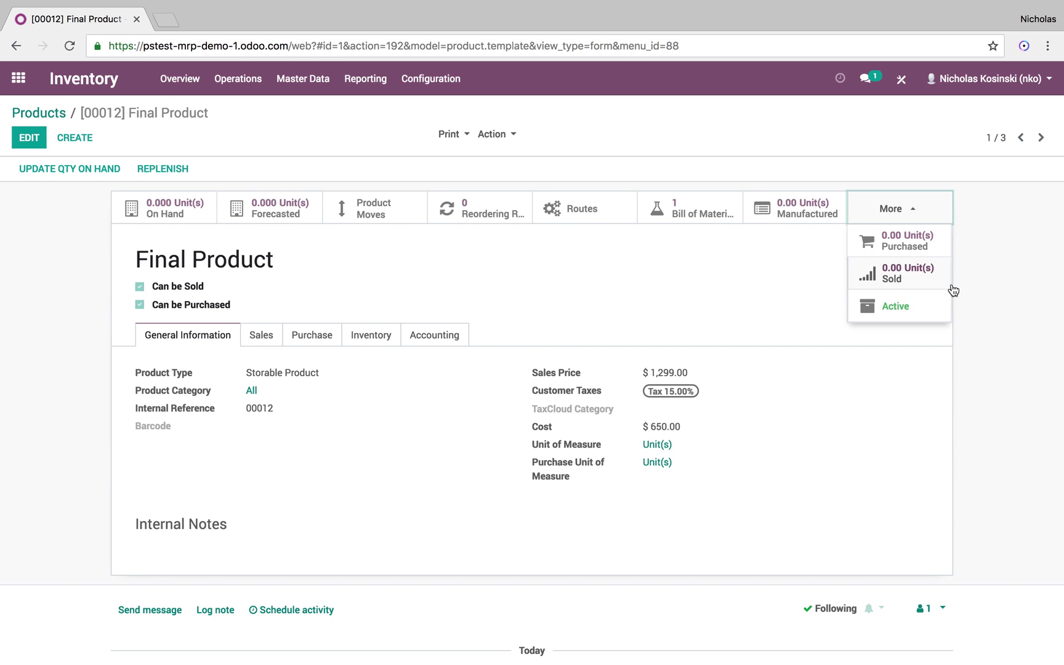
pyautogui.click(976, 309)
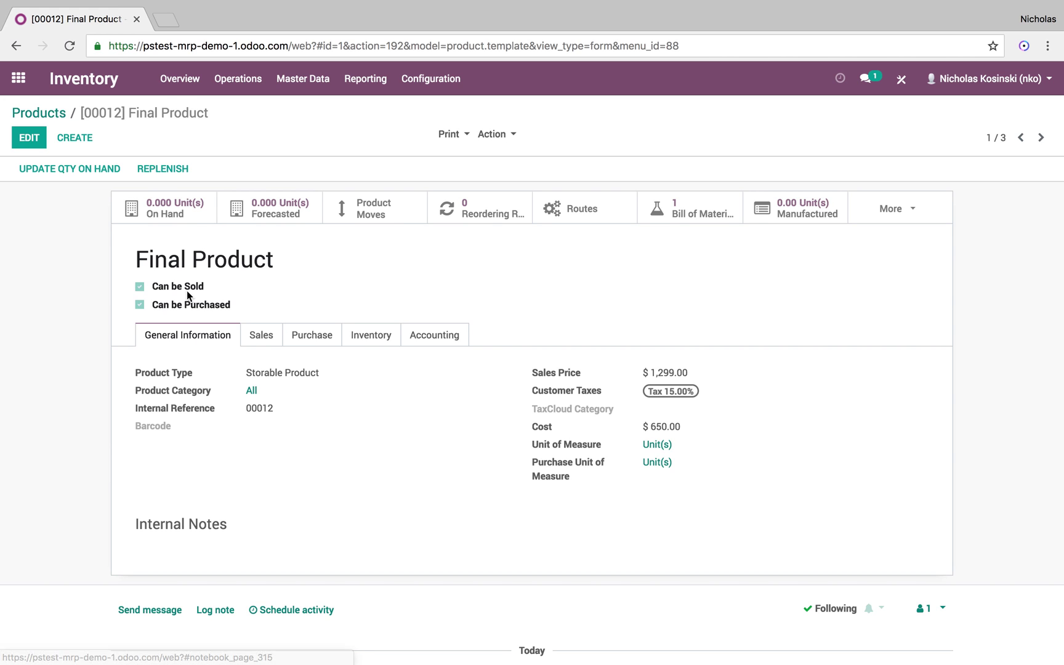
# Edit the Final Product, switching Can be Sold off and back on and disabling Can be Purchased.
pyautogui.click(24, 141)
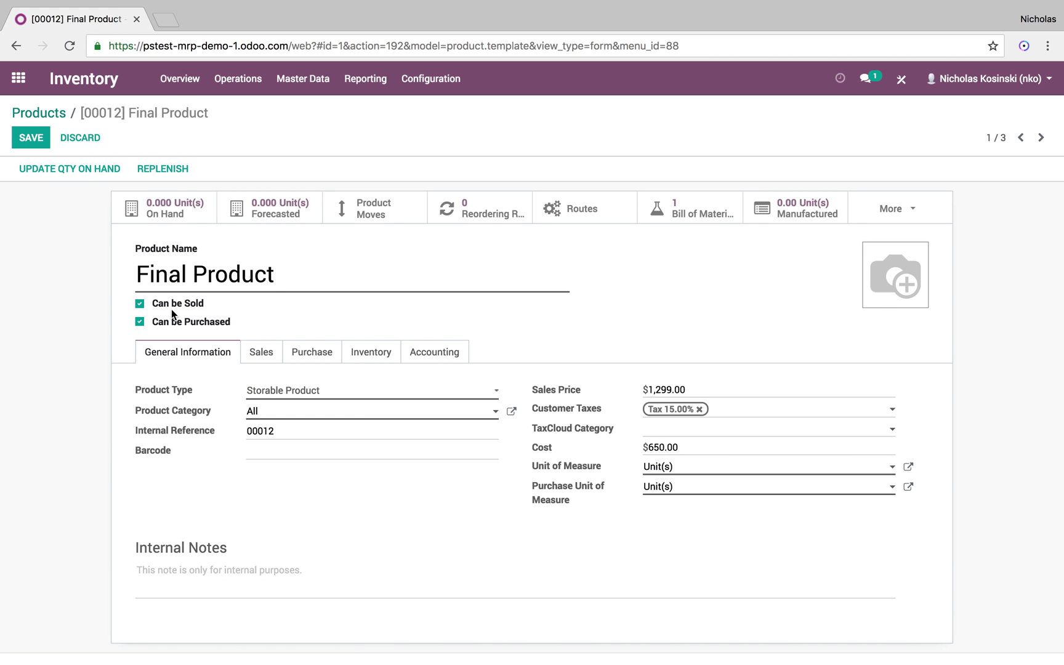
pyautogui.click(139, 304)
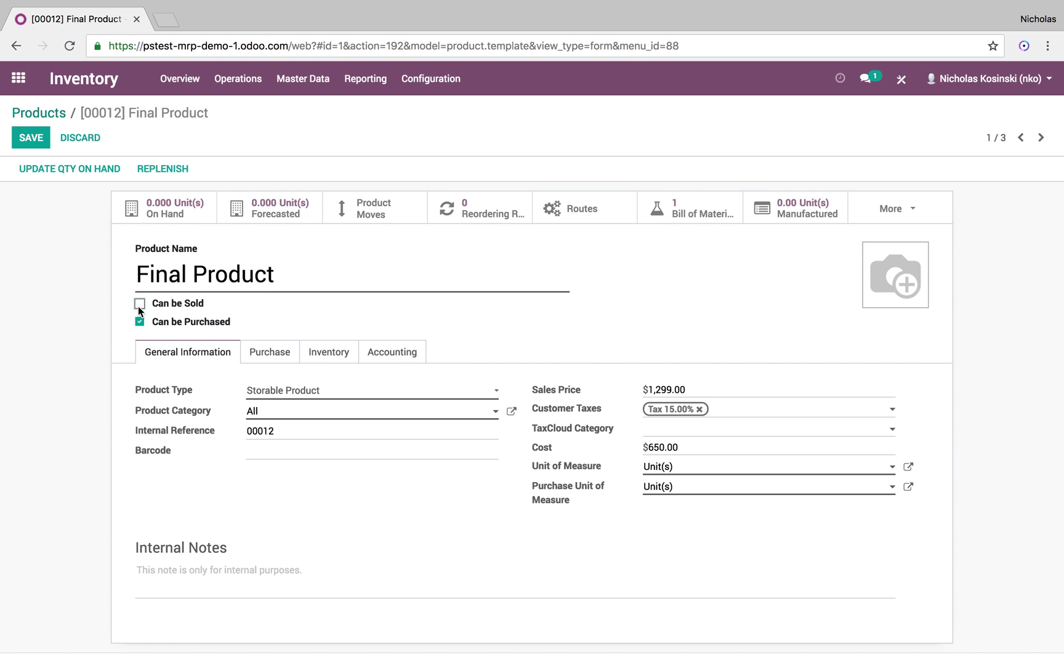
pyautogui.click(138, 306)
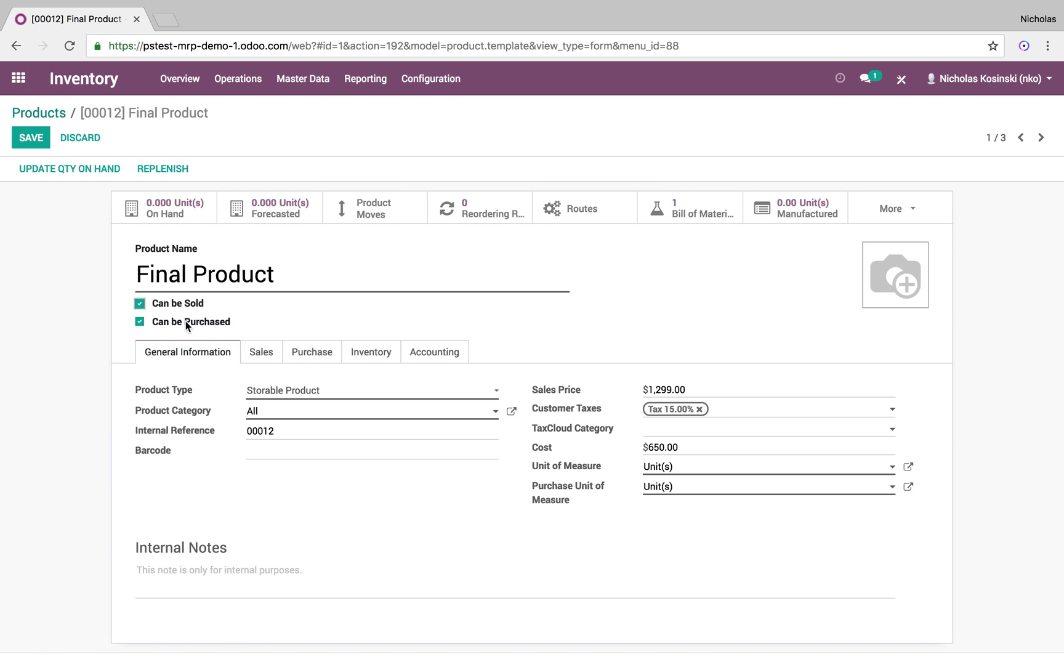
pyautogui.click(140, 323)
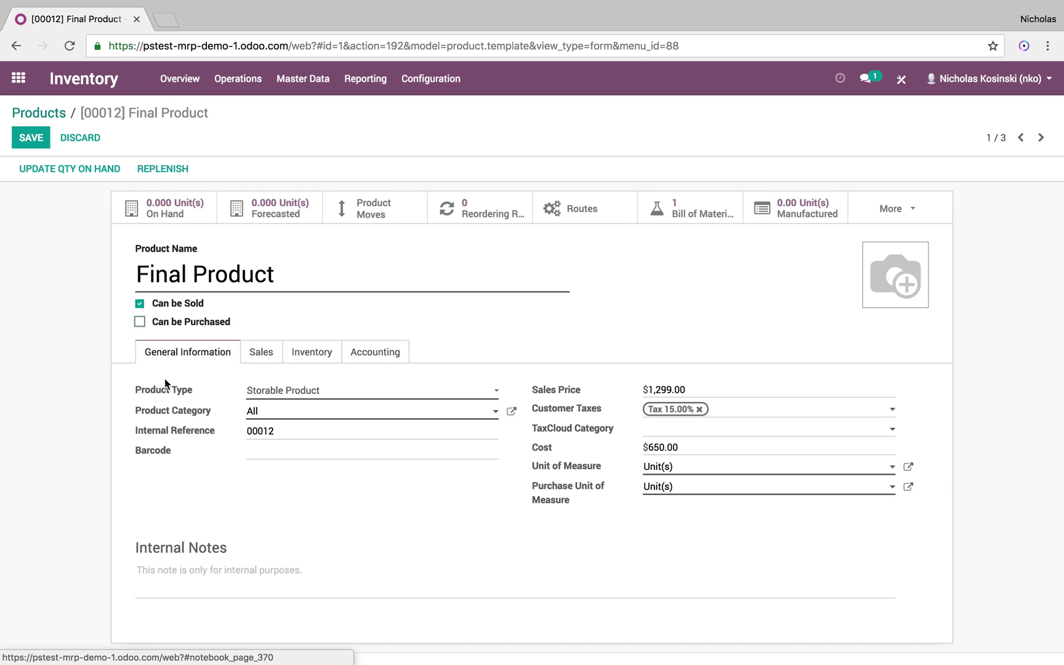
# Keep Storable Product as the product type and review the category's costing method and inventory valuation choices, keeping Standard Price and Manual.
pyautogui.click(310, 389)
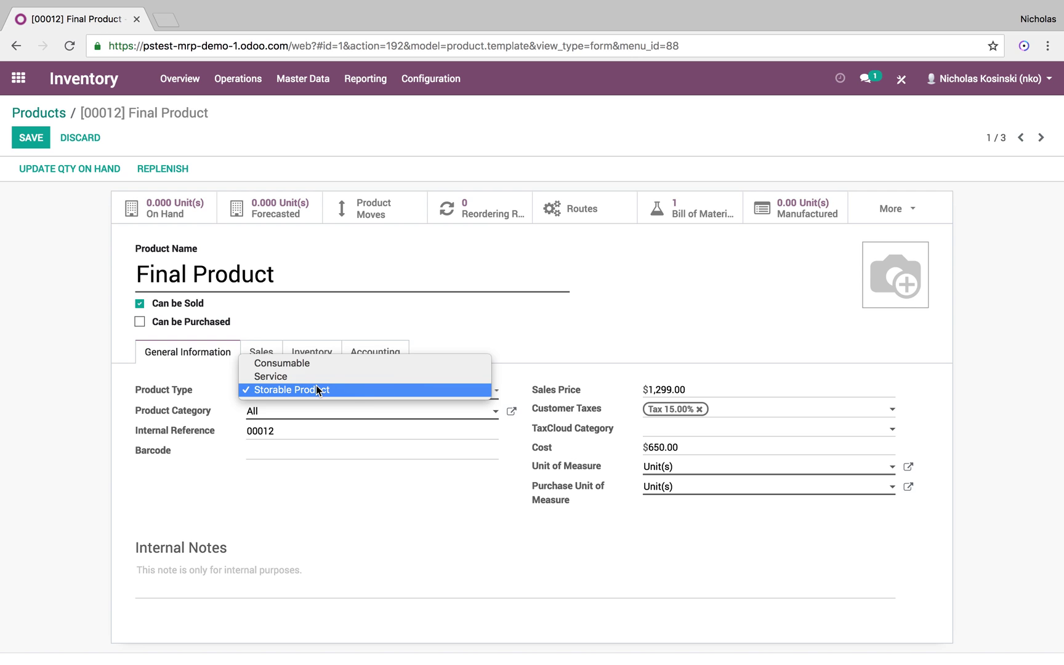
pyautogui.click(354, 388)
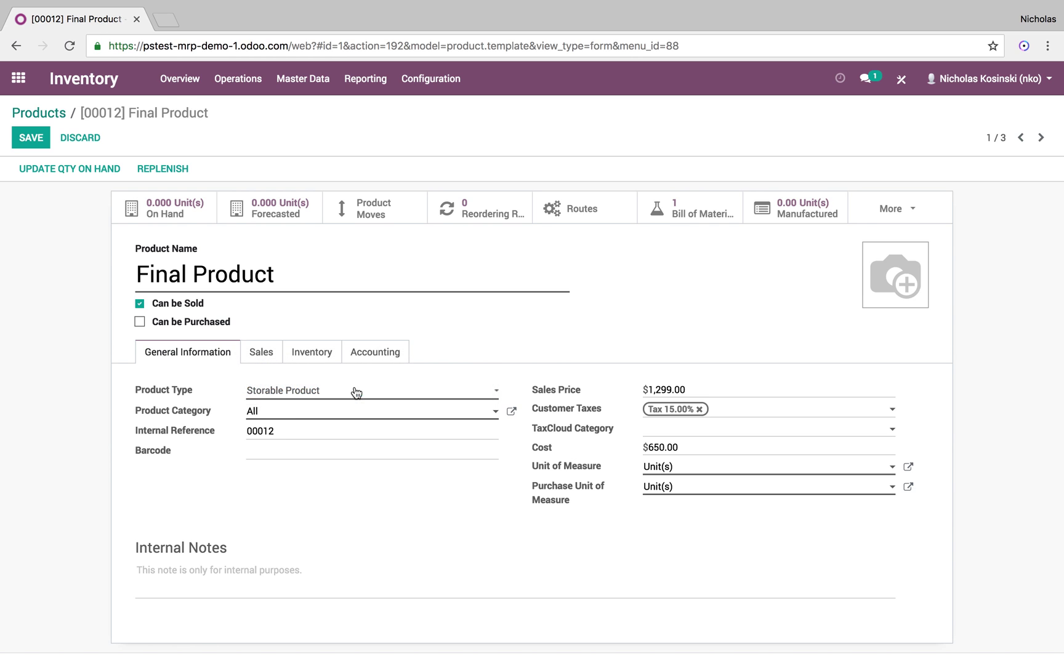
pyautogui.click(508, 410)
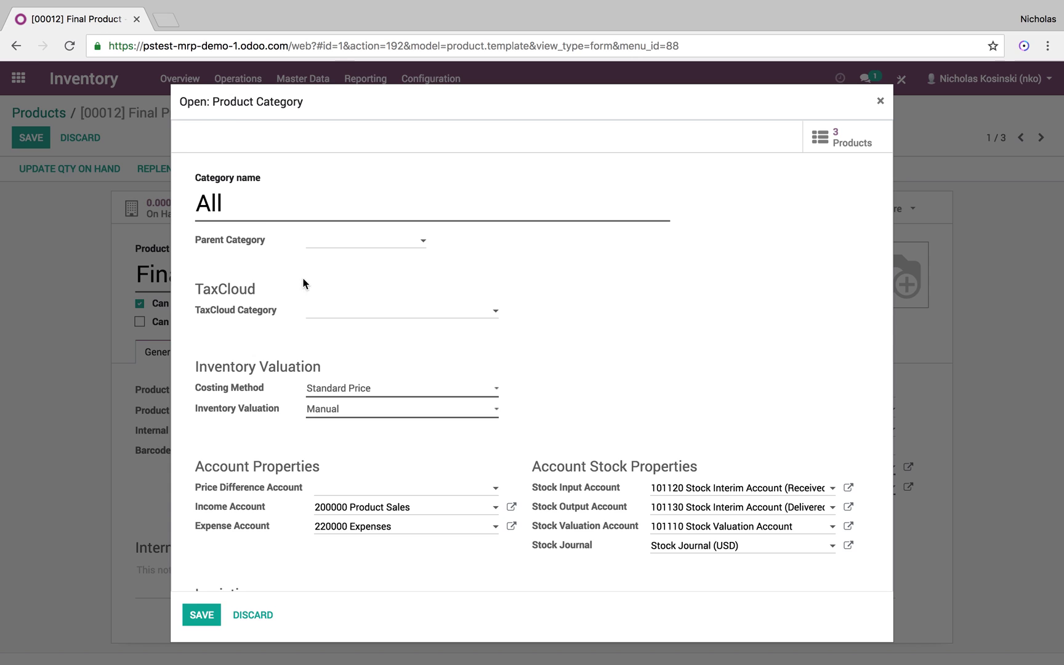
pyautogui.click(377, 388)
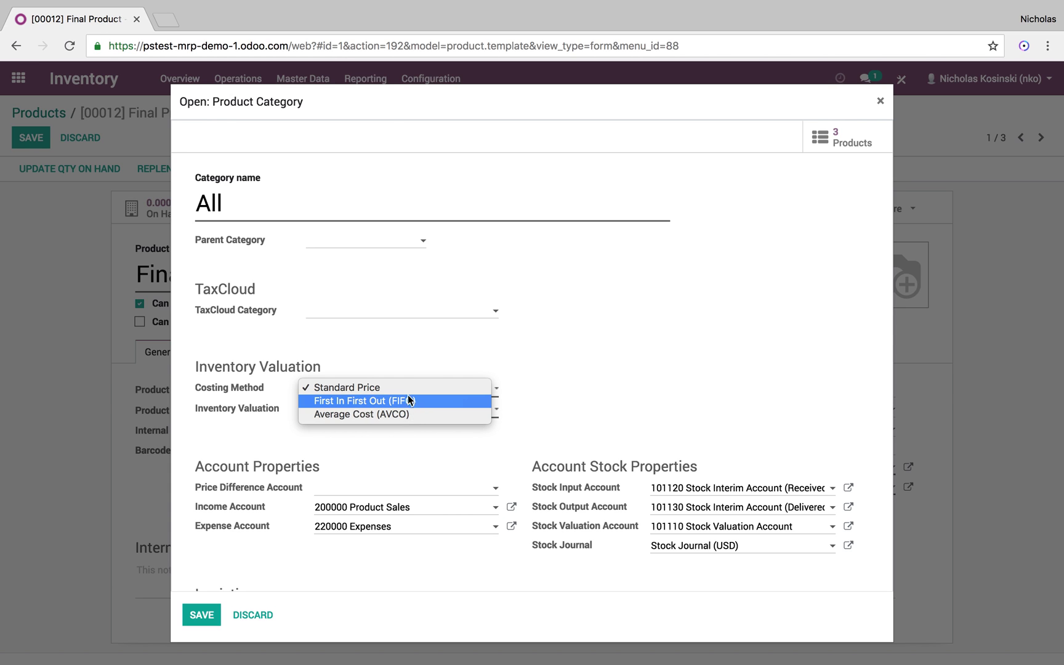
pyautogui.click(403, 388)
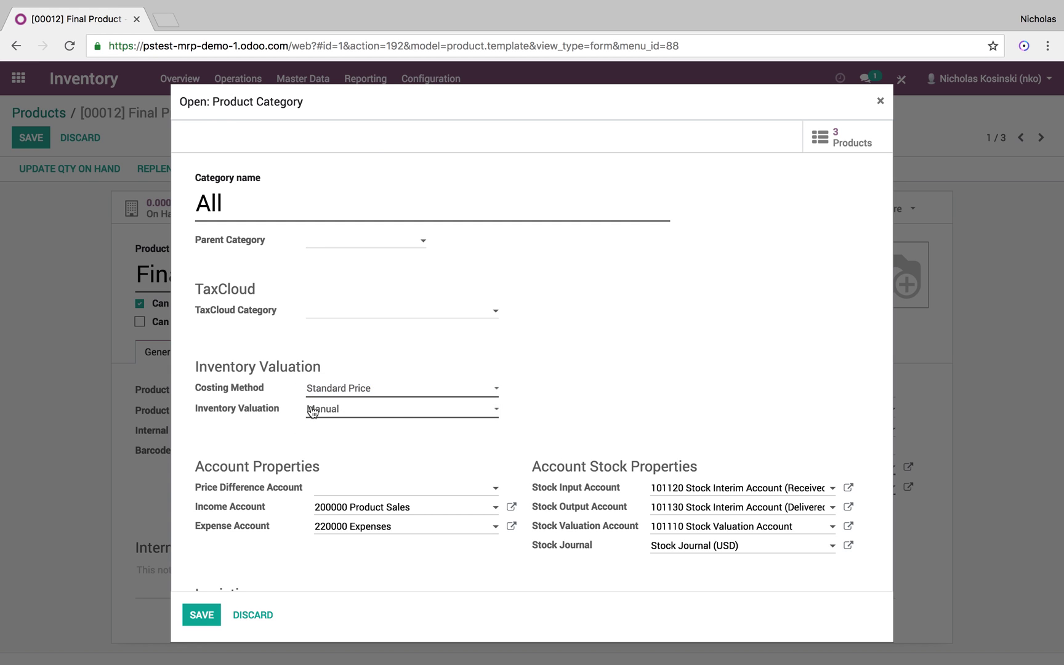
pyautogui.click(338, 408)
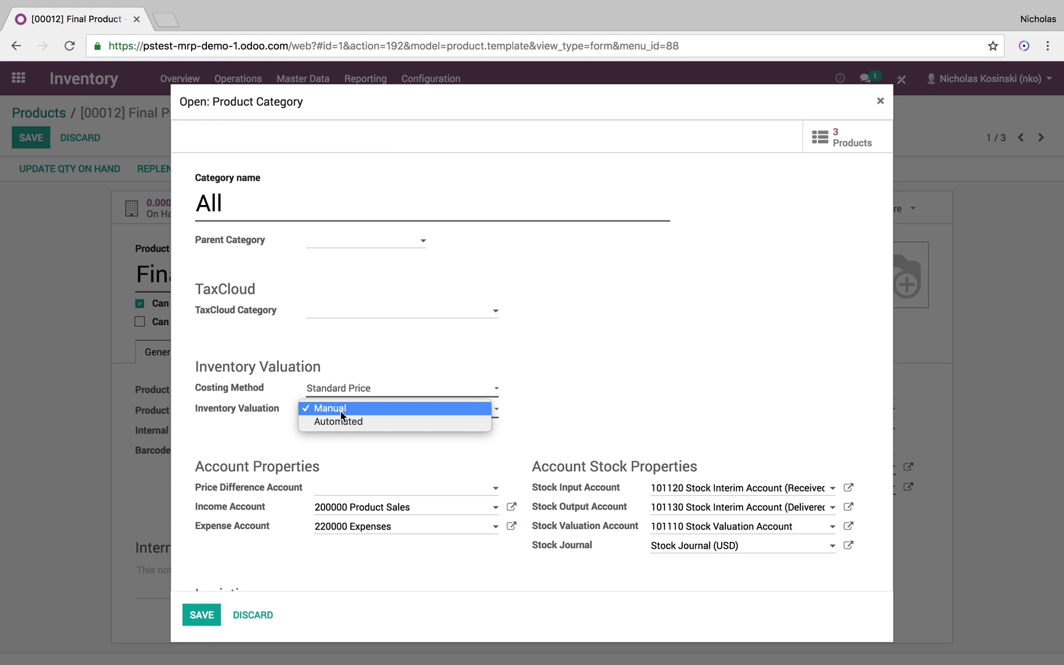
pyautogui.click(341, 411)
# Review the product category's account properties, routes and force removal strategy options, leave the logistics fields empty, and save the category.
pyautogui.scroll(-2, 352, 474)
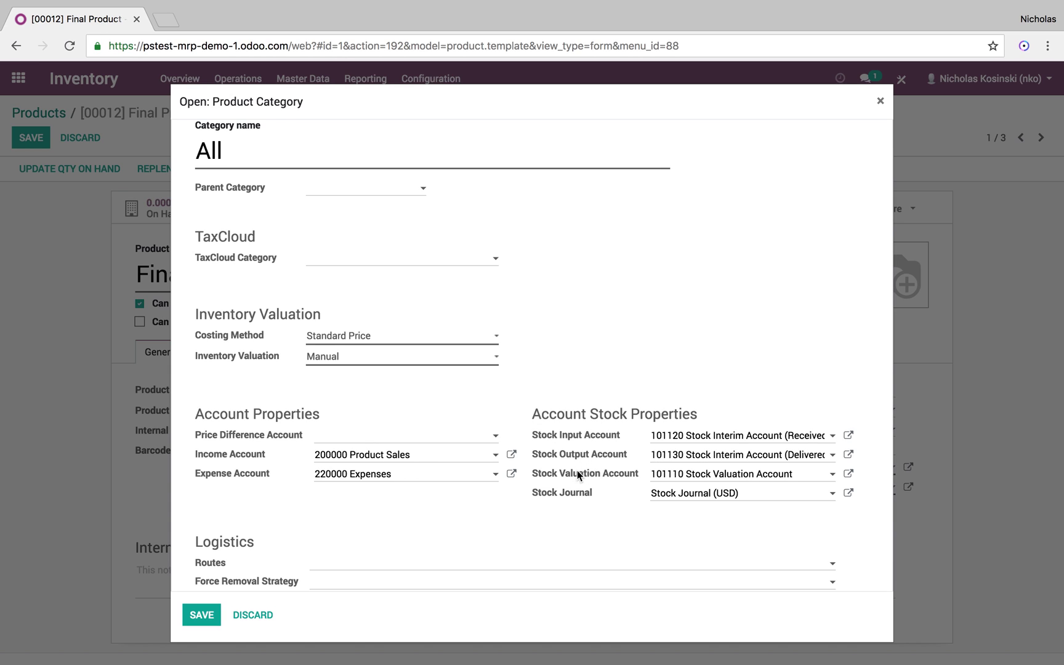
pyautogui.moveTo(574, 489)
pyautogui.scroll(-1, 292, 491)
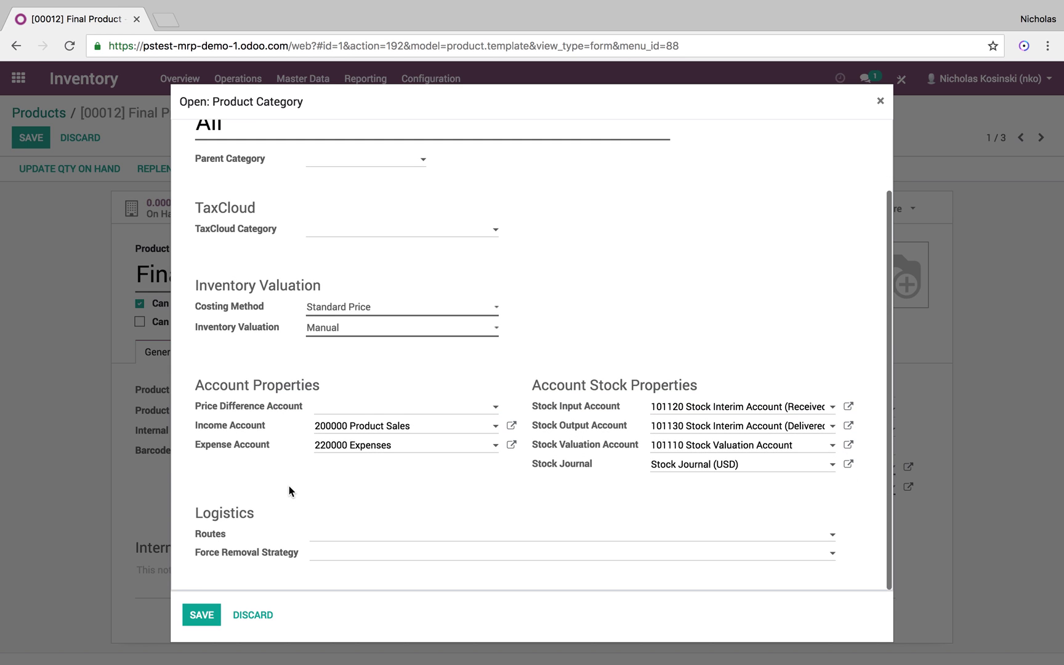
pyautogui.click(374, 536)
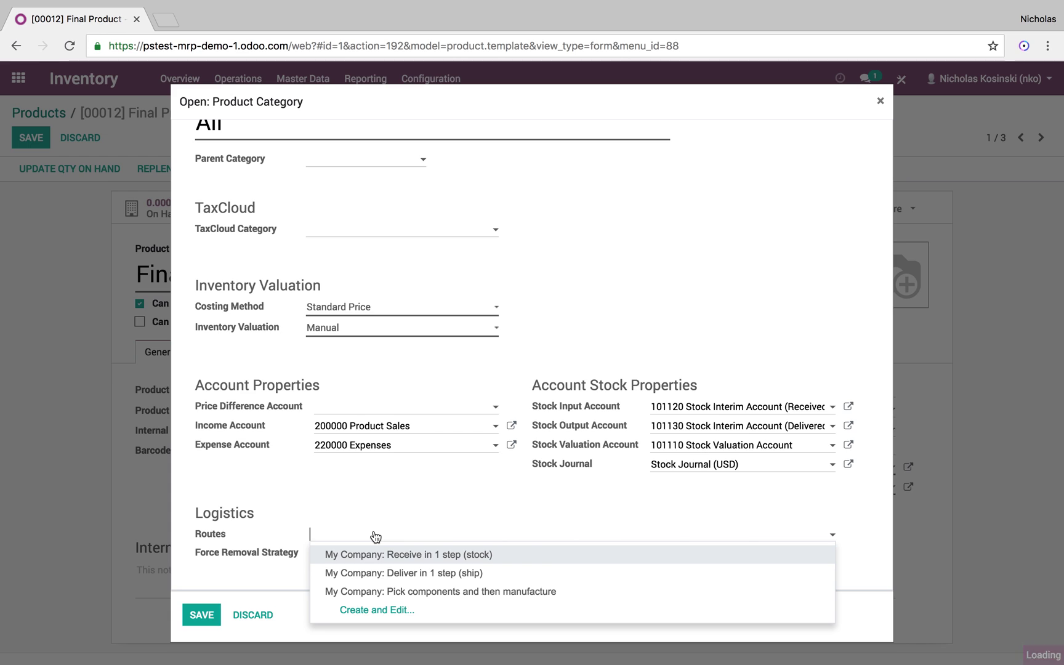
pyautogui.click(423, 502)
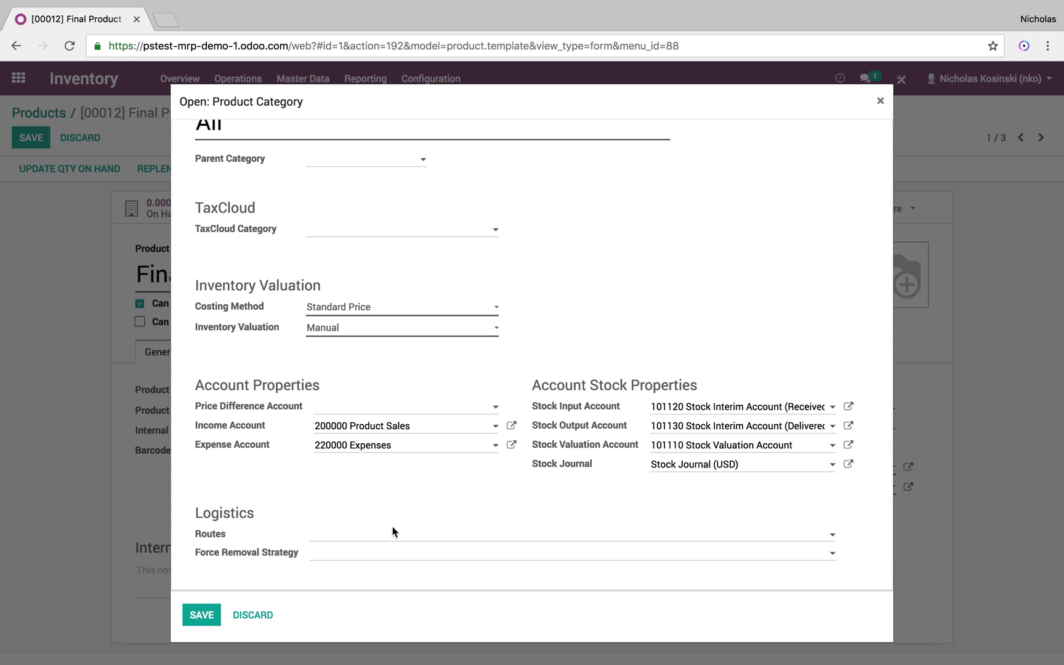
pyautogui.click(330, 557)
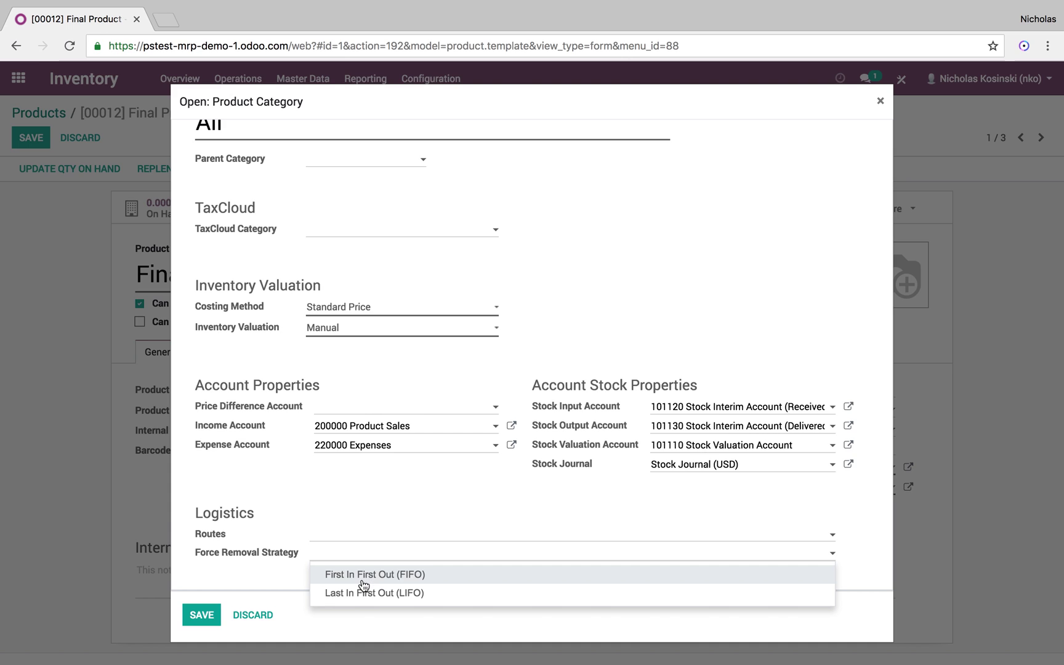
pyautogui.click(238, 579)
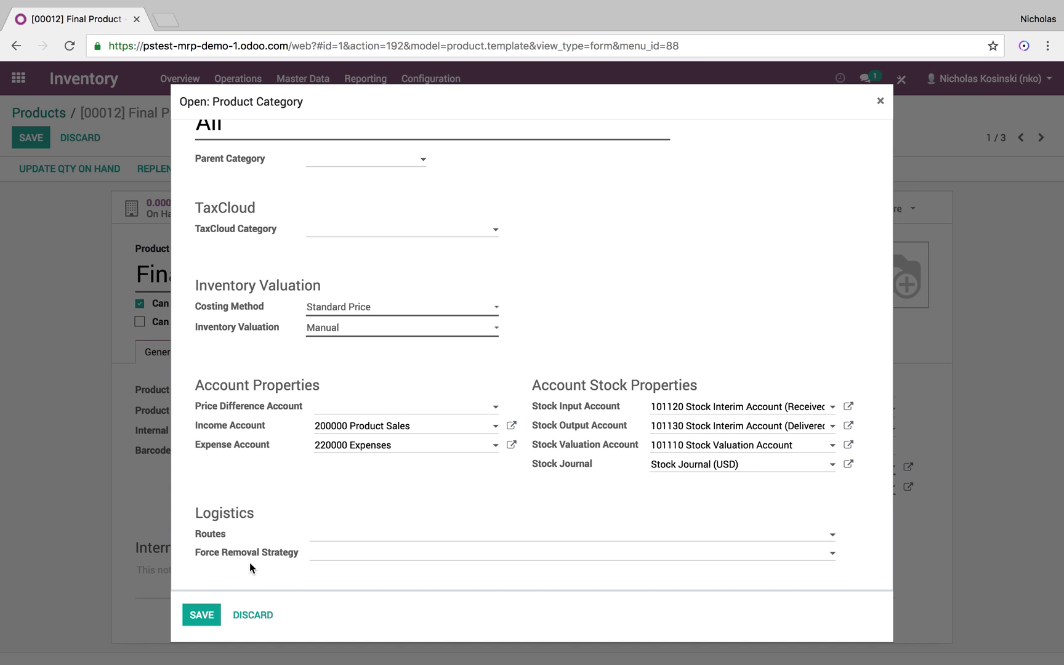
pyautogui.click(202, 615)
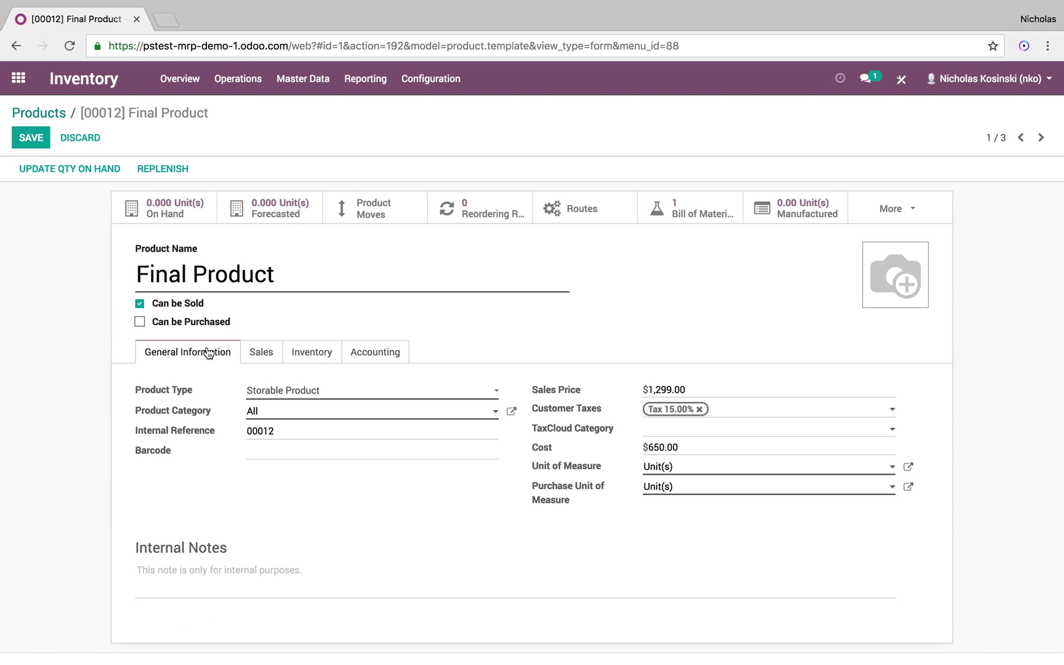
# Set the Final Product's barcode to 8788887aaaa.
pyautogui.click(287, 431)
pyautogui.click(282, 450)
pyautogui.write('8788887aaaa')
# Look over the Final Product's invoicing policy, routes, manufacturing and customer lead times, and logistics settings.
pyautogui.click(273, 352)
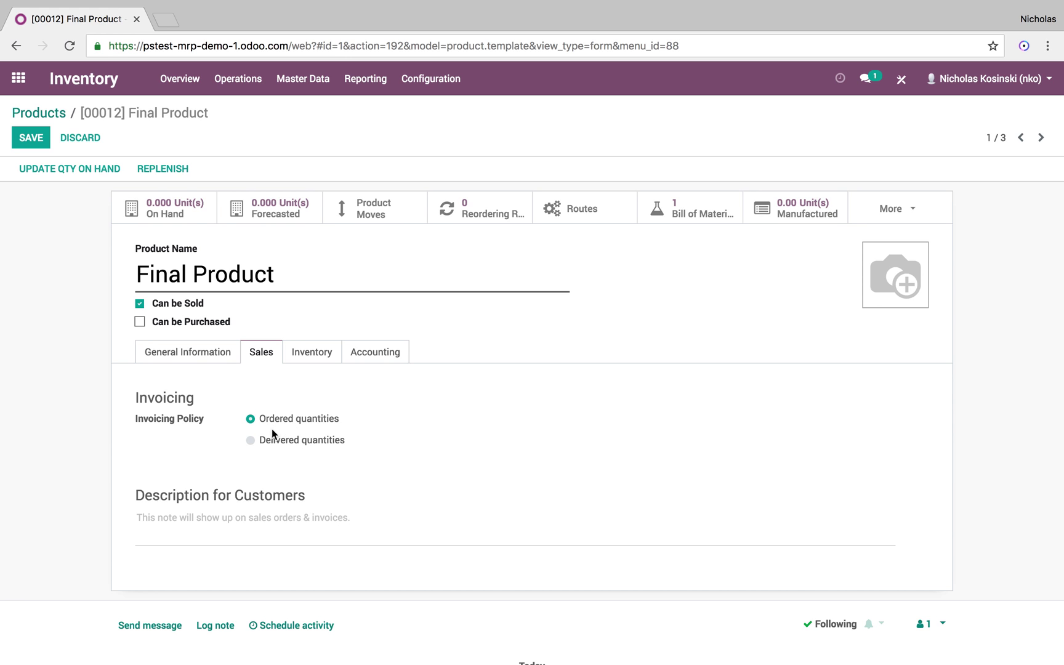
pyautogui.click(308, 352)
pyautogui.scroll(-1, 311, 357)
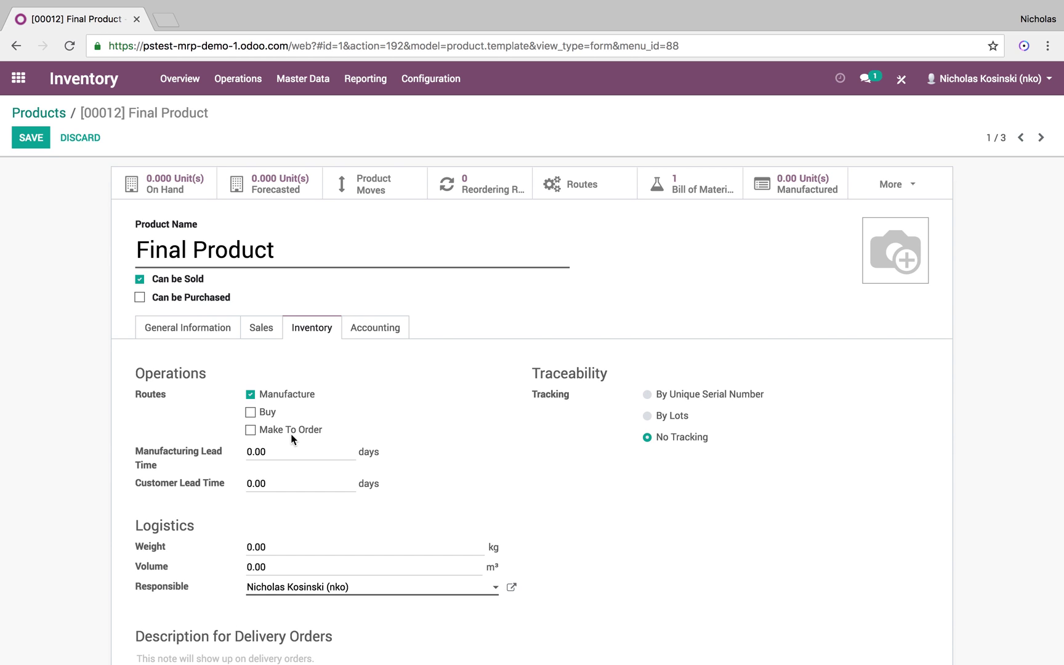
pyautogui.moveTo(287, 453); pyautogui.dragTo(236, 446)
pyautogui.moveTo(230, 475)
pyautogui.moveTo(287, 485); pyautogui.dragTo(189, 486)
pyautogui.scroll(-1, 267, 518)
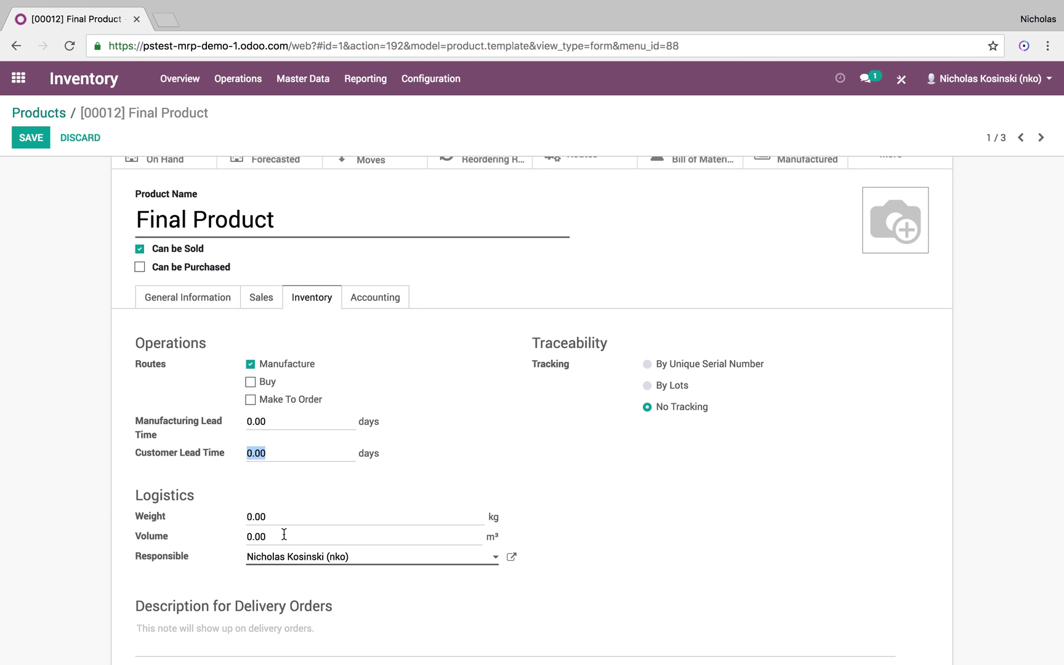
# Check the Final Product's accounting settings, return to its general information, and save the product.
pyautogui.scroll(2, 284, 534)
pyautogui.click(384, 350)
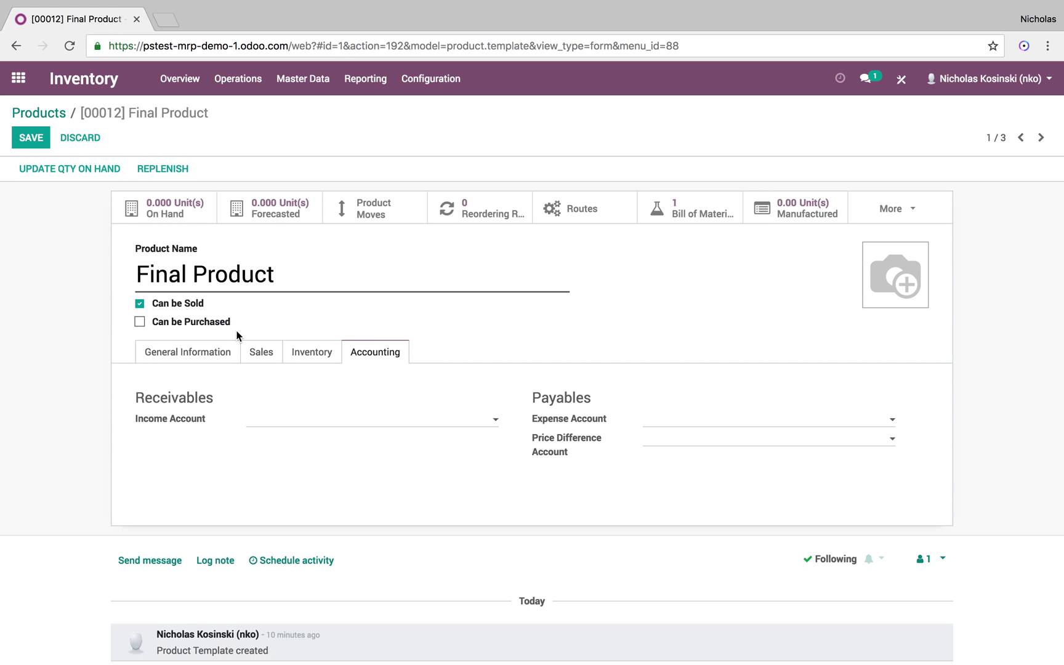
pyautogui.click(223, 354)
pyautogui.click(39, 140)
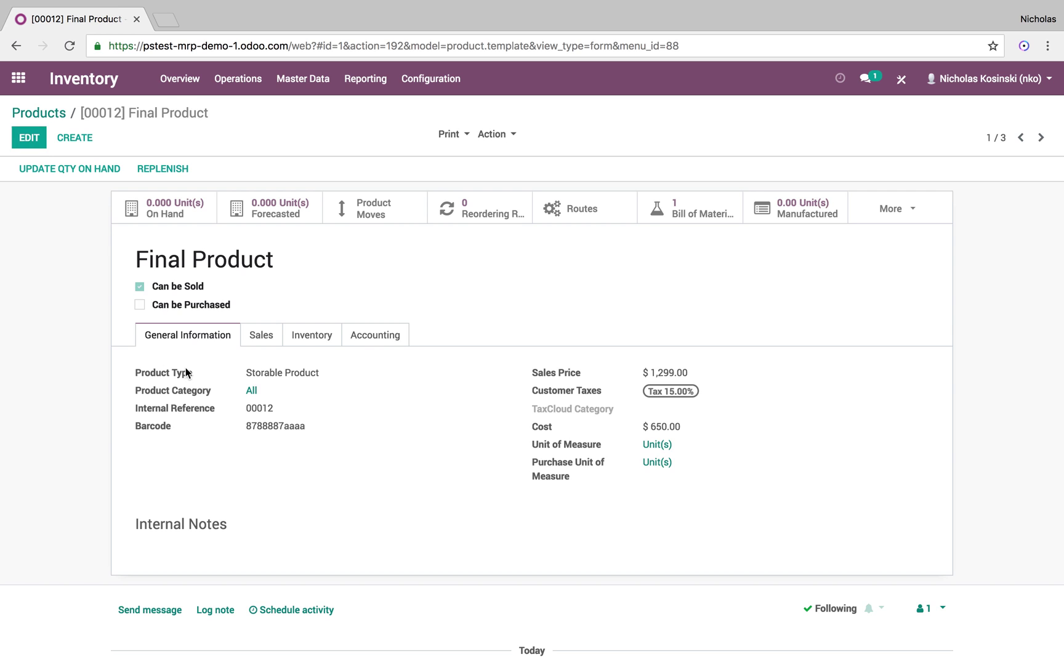
# Open the Final Product's bill of materials, examine its quantity and components, and return to the product list.
pyautogui.click(701, 213)
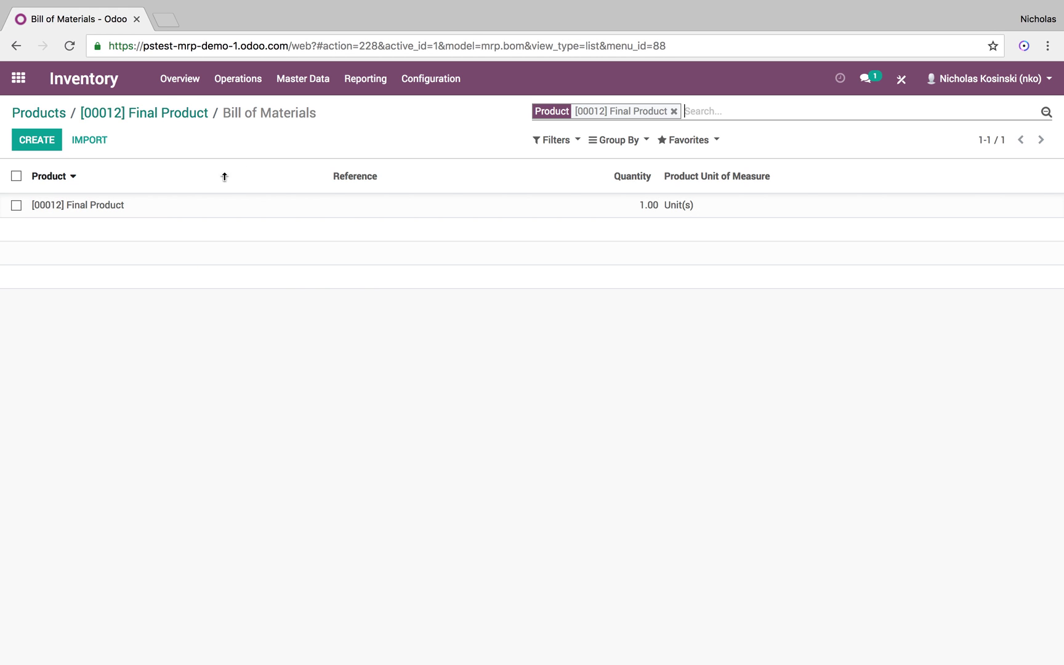
pyautogui.click(149, 211)
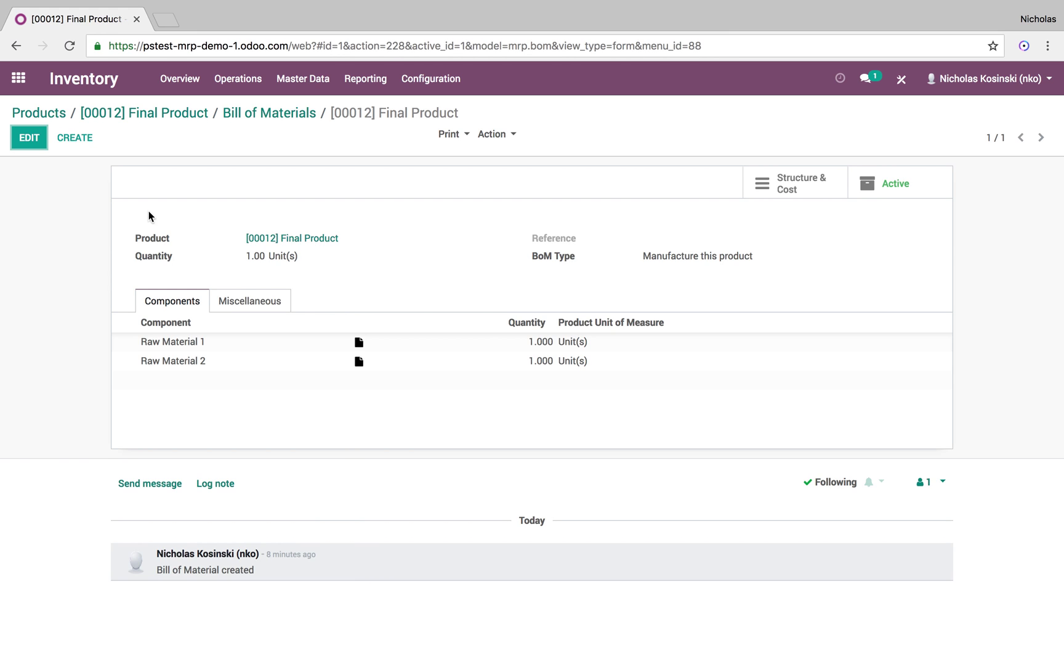
pyautogui.moveTo(246, 252); pyautogui.dragTo(318, 251)
pyautogui.click(321, 202)
pyautogui.click(52, 115)
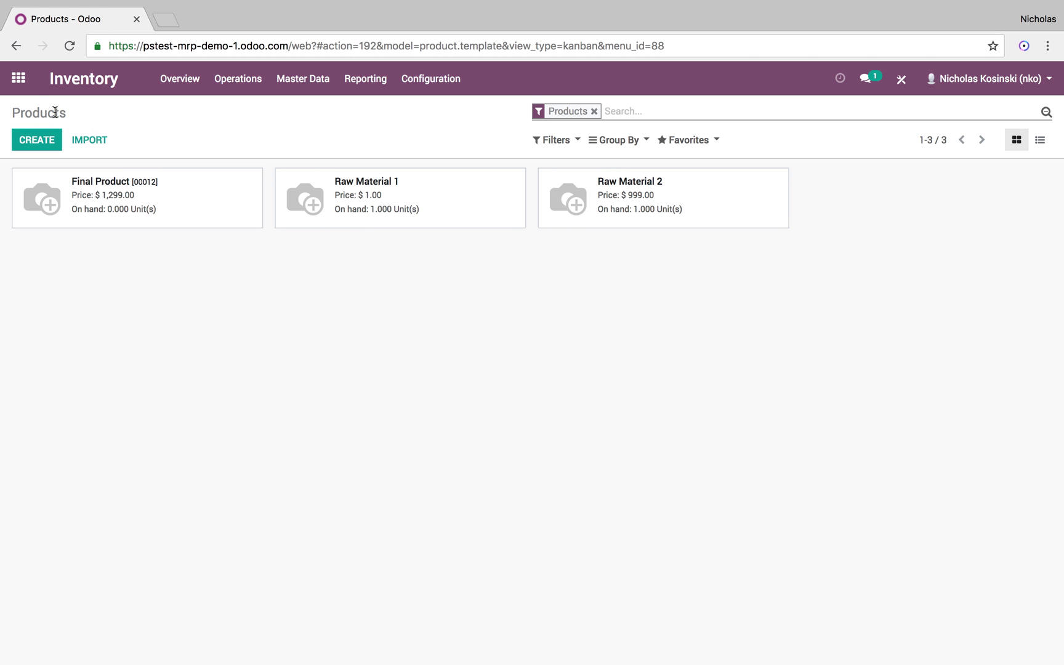
# Reopen the Inventory app from the home screen and view the reordering rules in the master data.
pyautogui.click(18, 78)
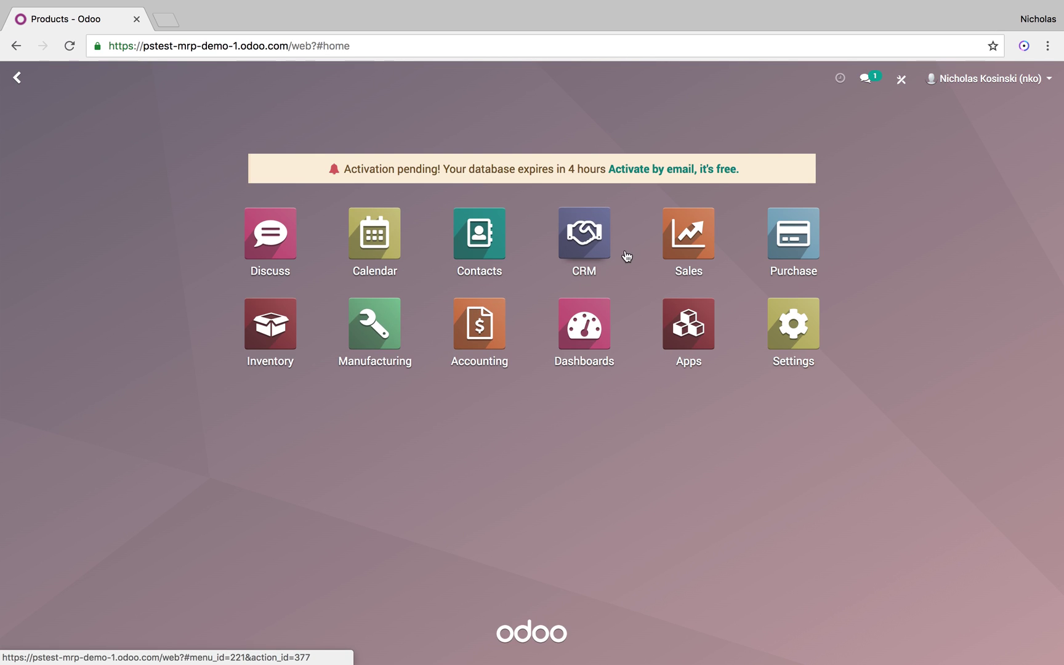
pyautogui.click(282, 323)
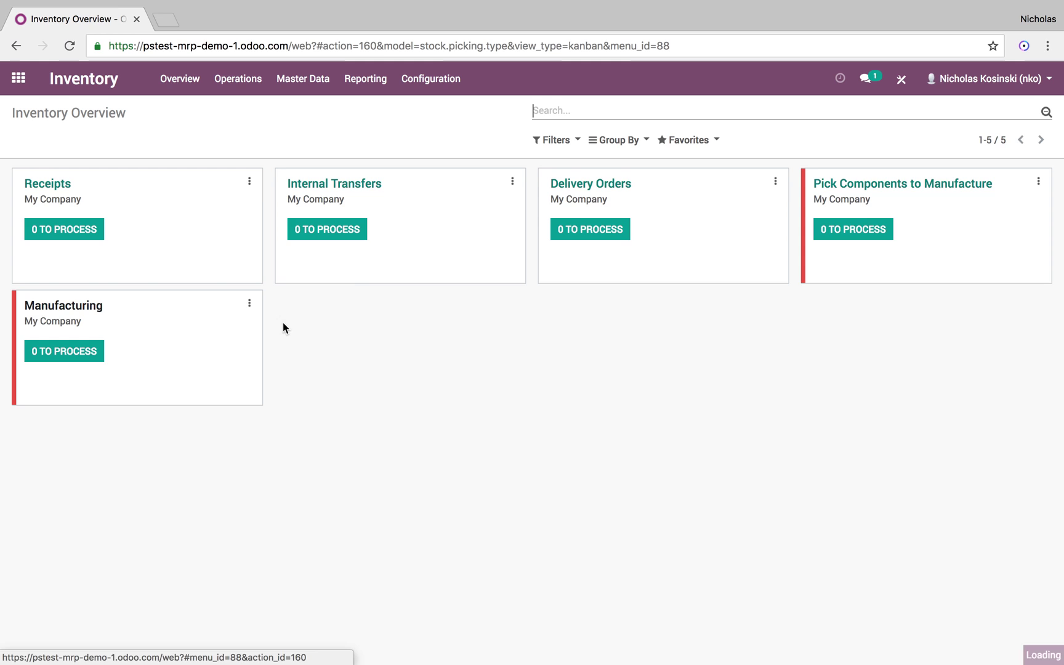
pyautogui.click(300, 93)
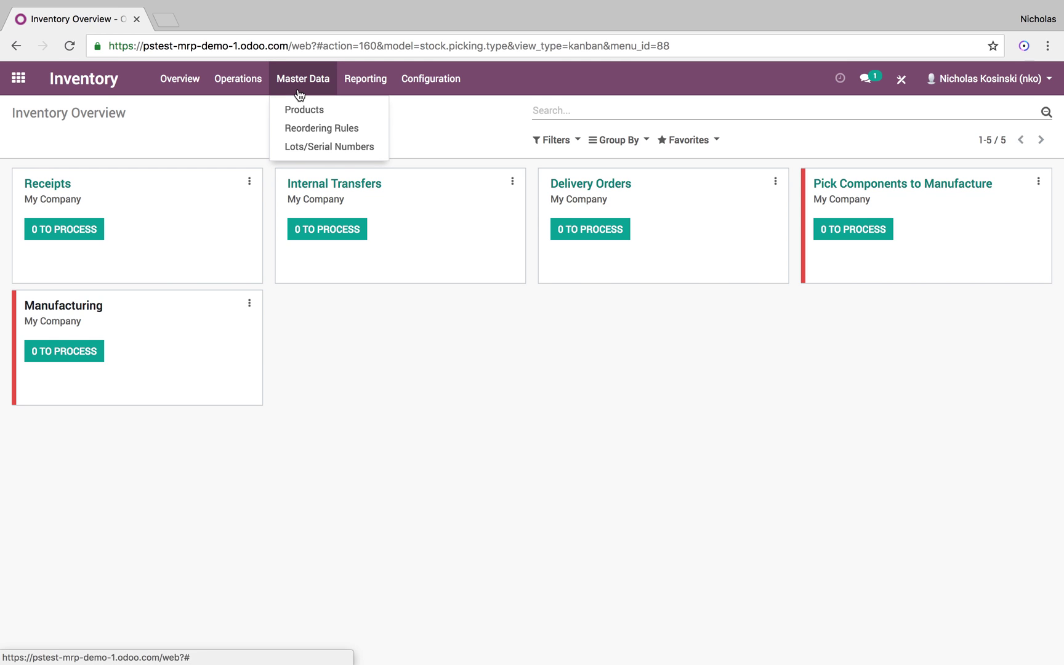
pyautogui.click(349, 129)
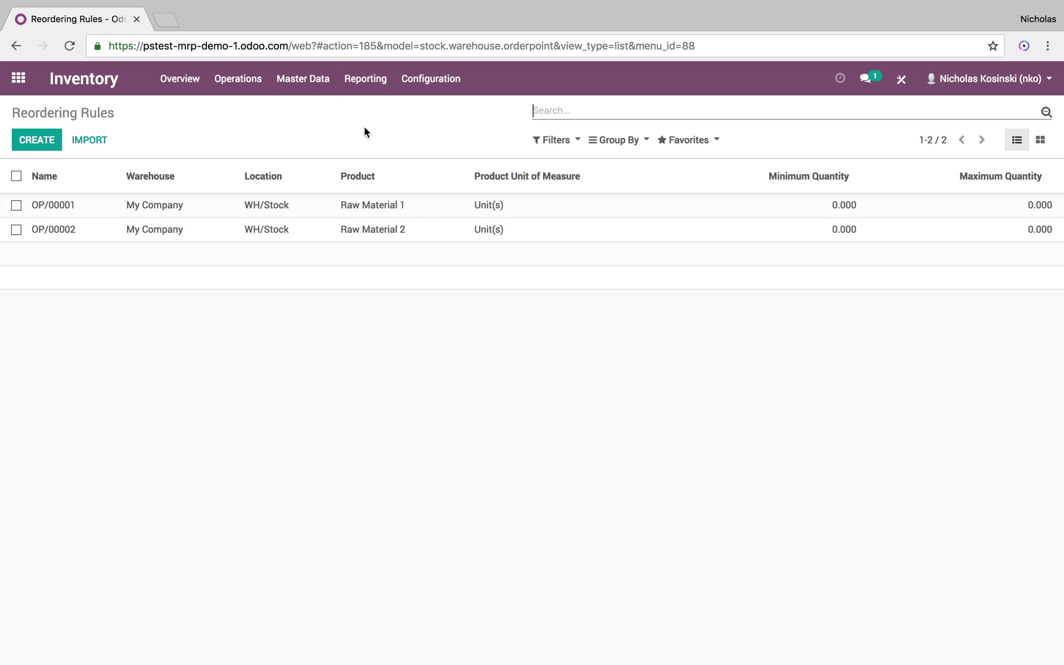
pyautogui.click(302, 78)
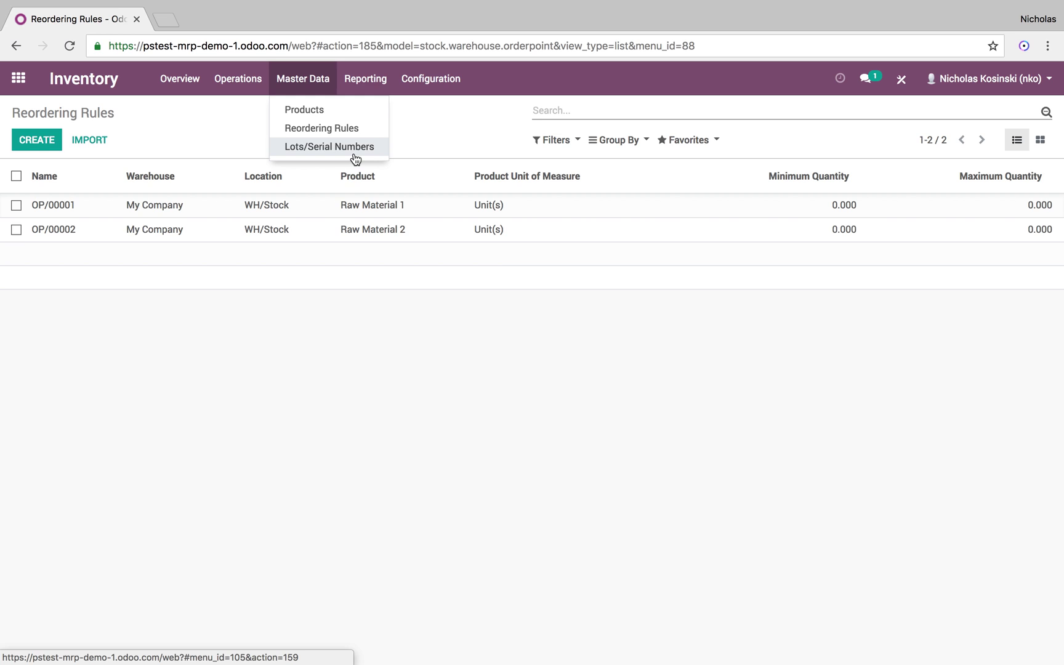
pyautogui.click(325, 91)
# Open the Warehouse Dashboard and inspect Deliveries Cycle Time, applying and then removing its Done Deliveries filter.
pyautogui.click(369, 81)
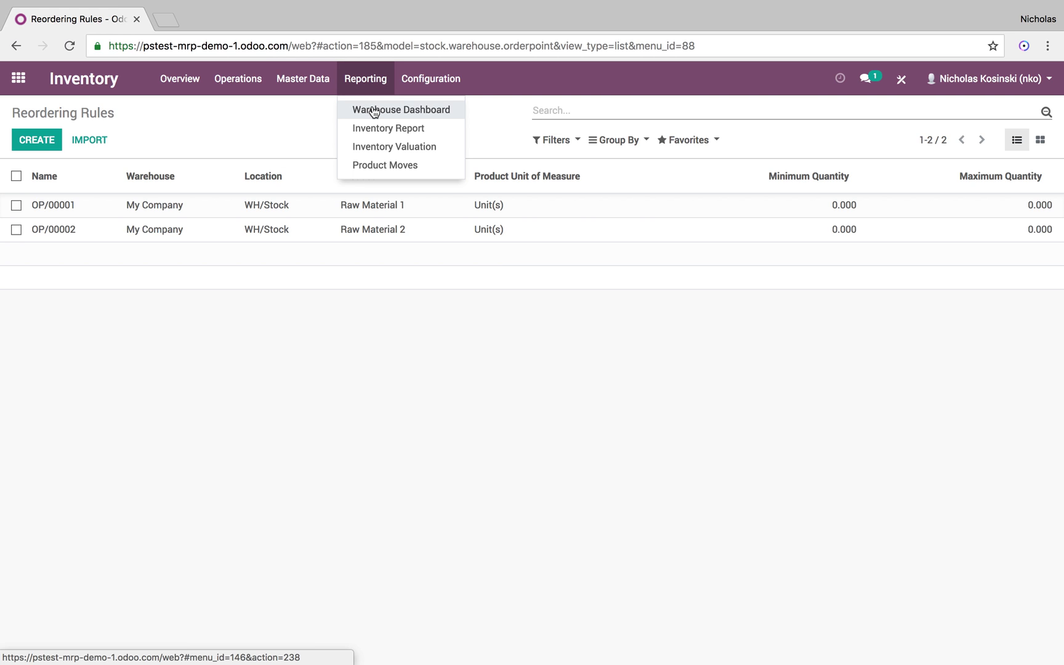
pyautogui.click(374, 110)
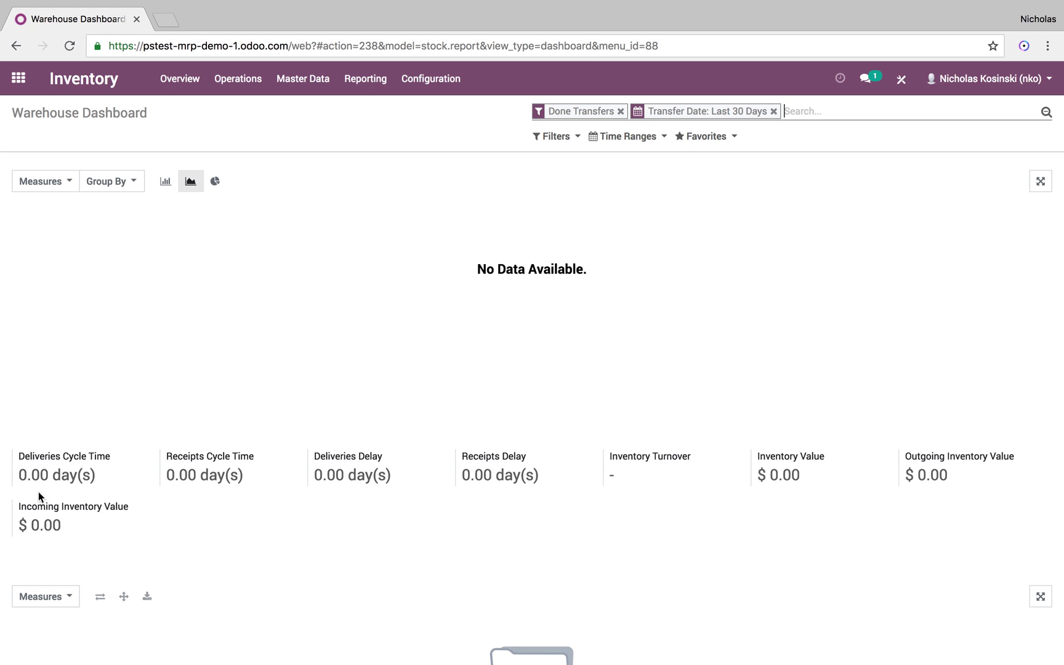
pyautogui.click(106, 477)
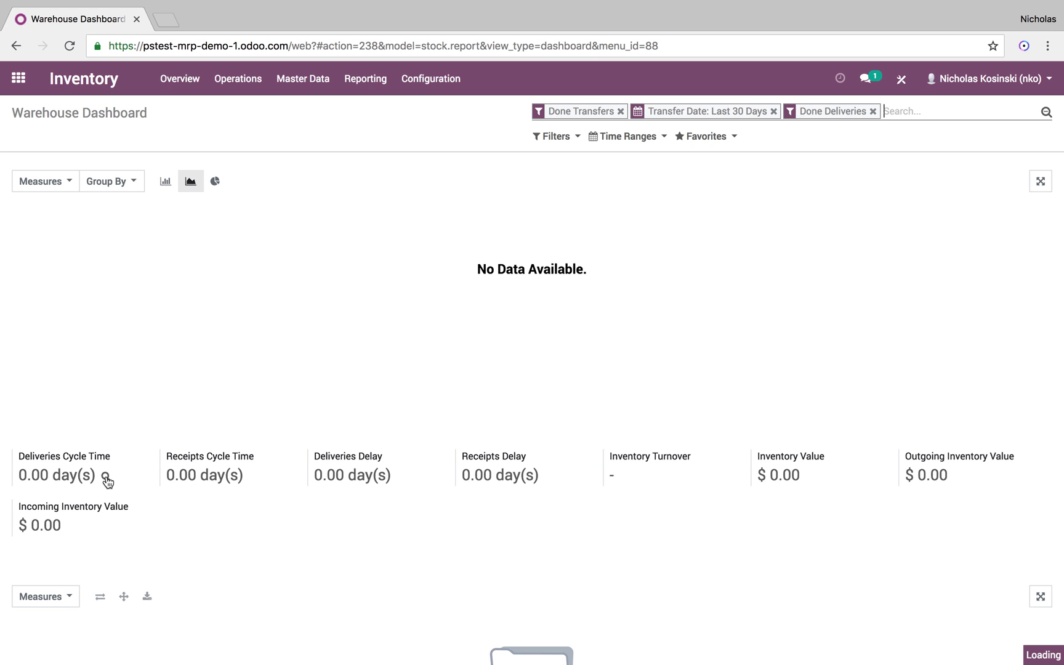
pyautogui.moveTo(106, 480)
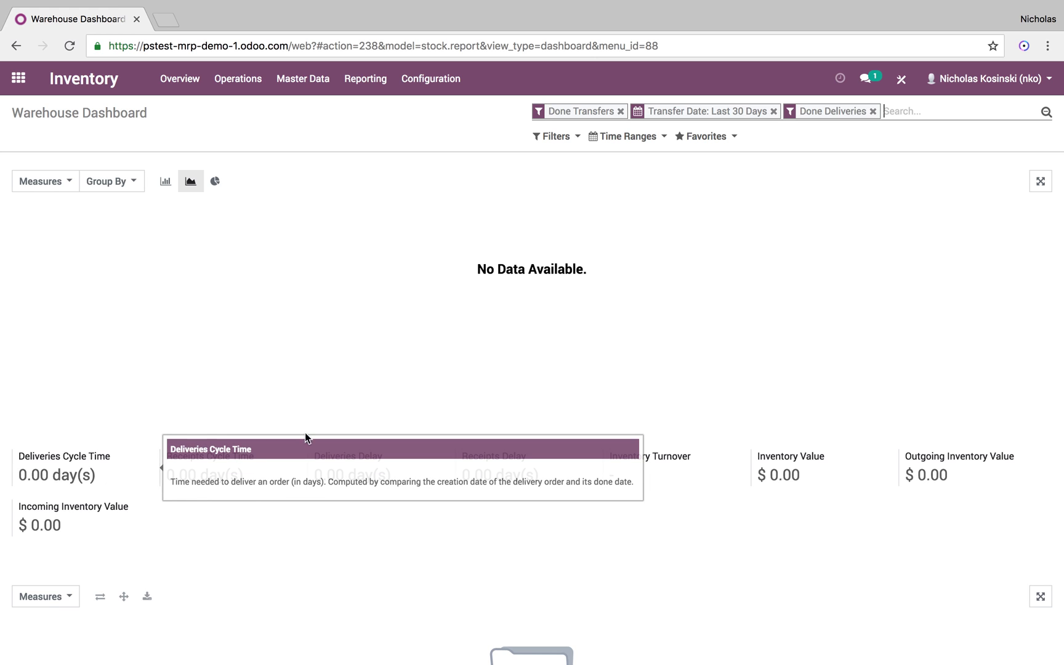
pyautogui.click(873, 110)
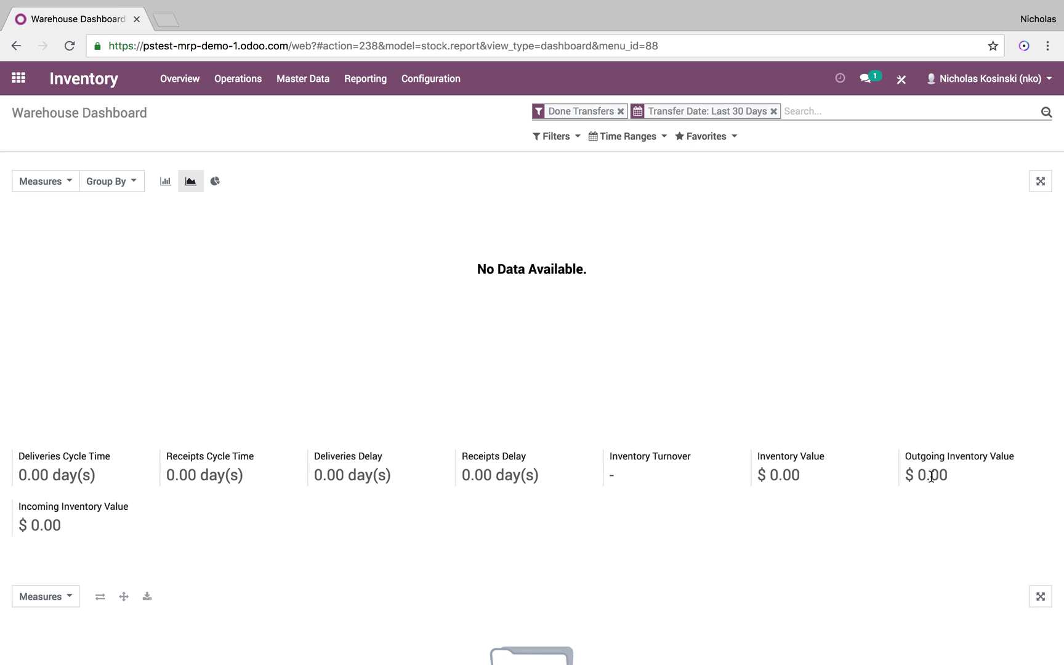
pyautogui.moveTo(952, 484)
# Examine the dashboard's time range settings, choosing a Previous Year comparison without applying it, and look over the remaining dashboard sections.
pyautogui.click(636, 138)
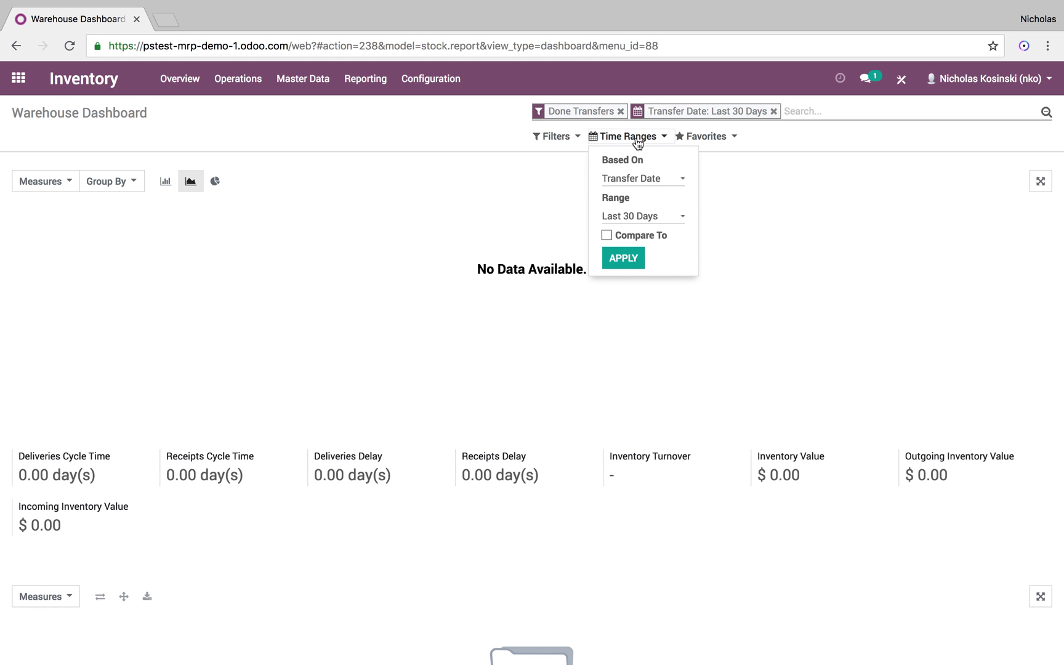
pyautogui.click(636, 177)
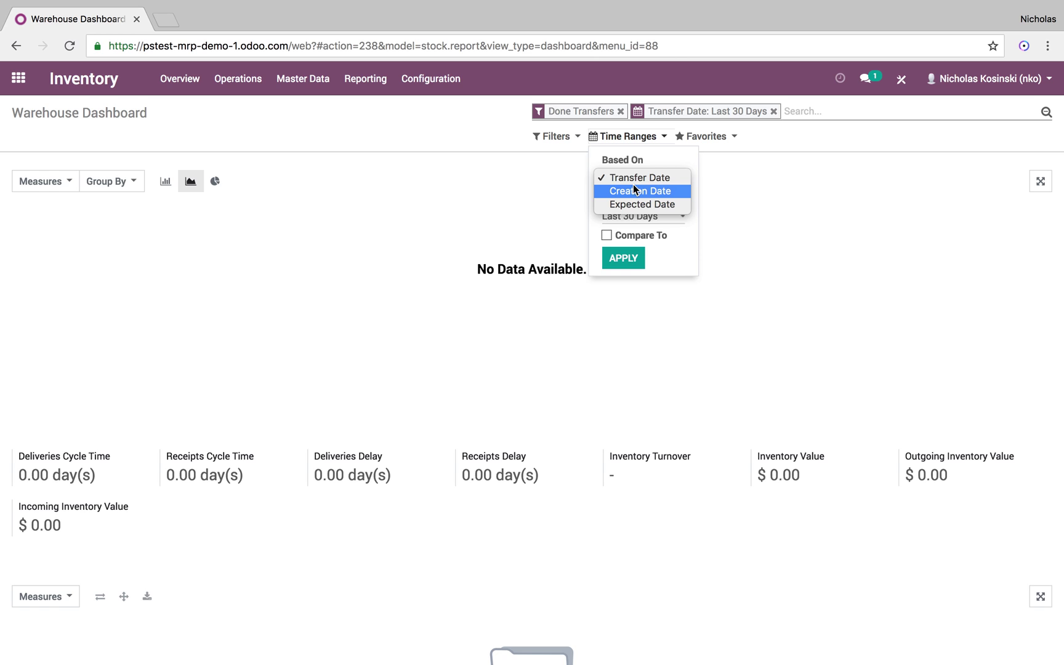
pyautogui.click(645, 178)
pyautogui.click(627, 216)
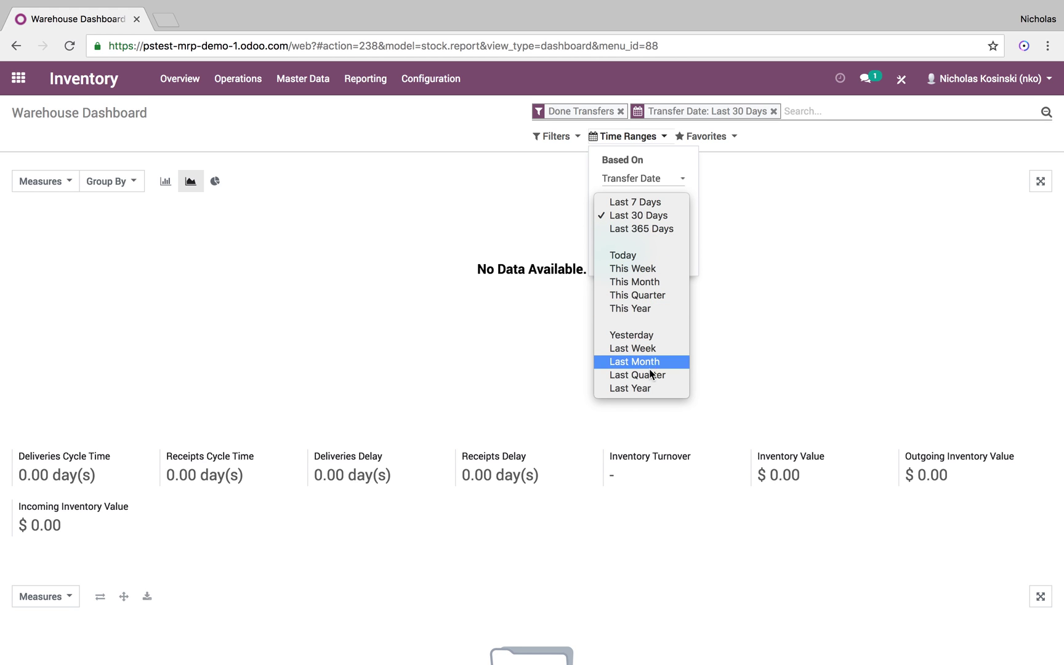
pyautogui.click(690, 221)
pyautogui.click(606, 235)
pyautogui.click(610, 249)
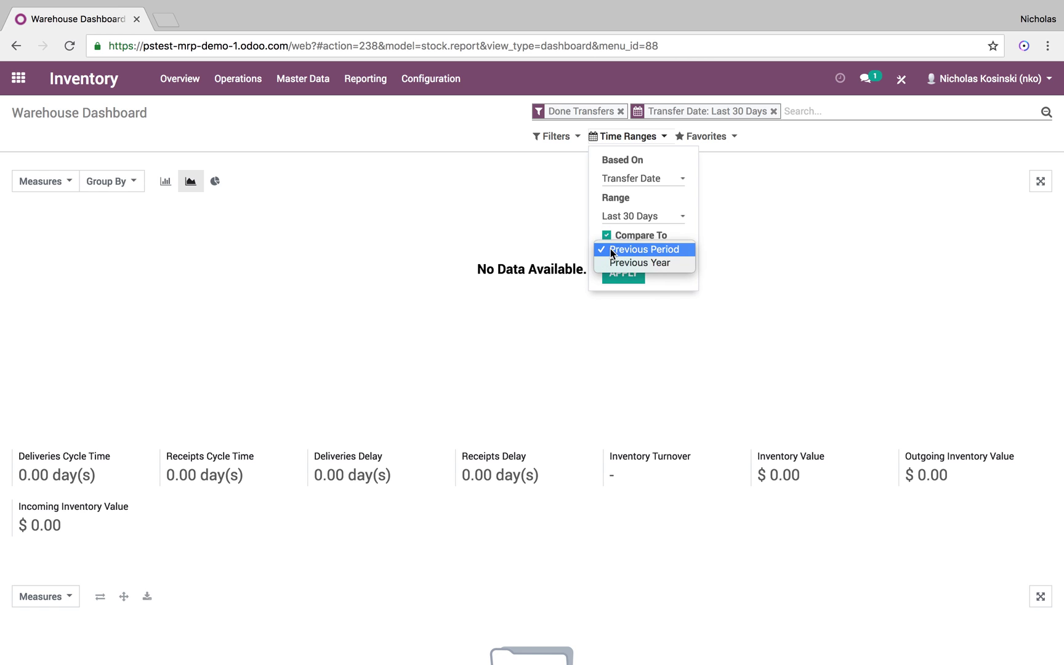
pyautogui.click(663, 261)
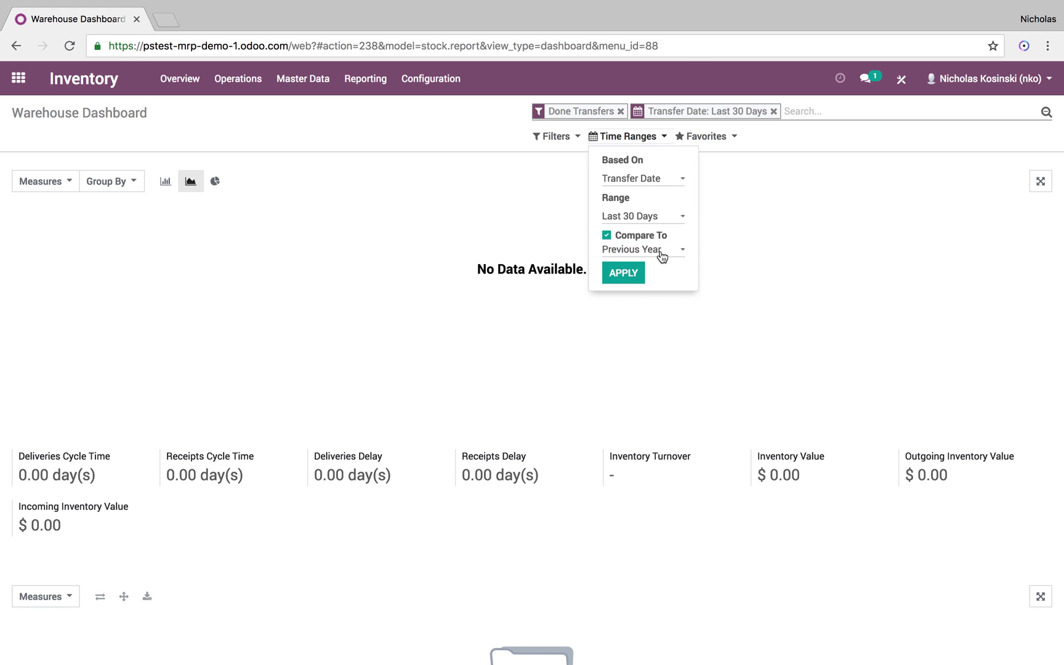
pyautogui.click(662, 253)
pyautogui.click(667, 249)
pyautogui.click(642, 139)
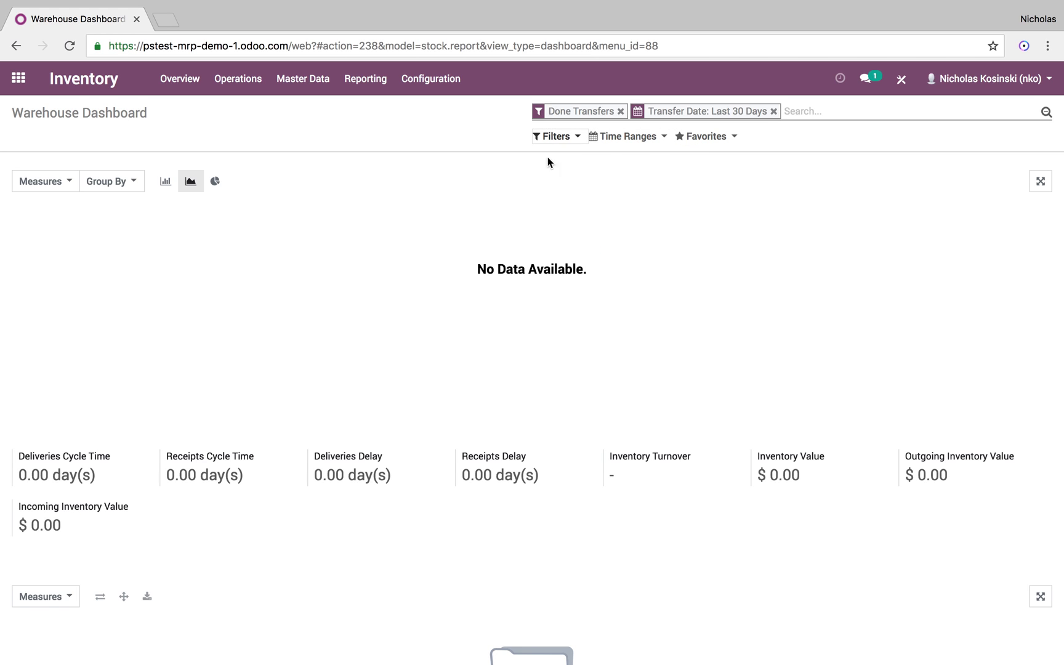
pyautogui.scroll(-3, 485, 192)
pyautogui.scroll(-3, 485, 197)
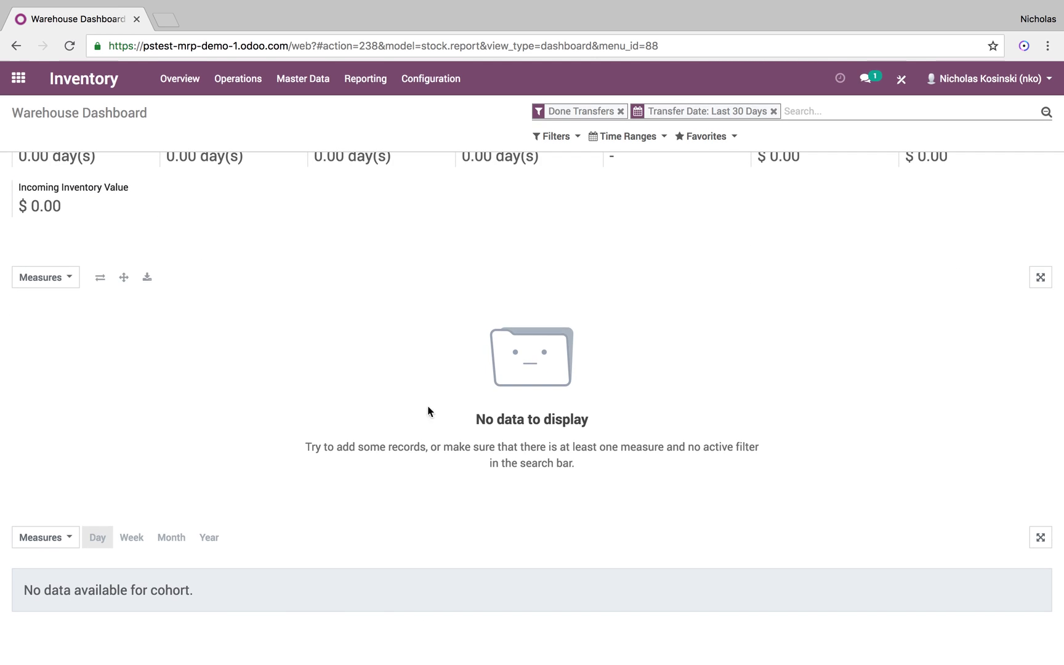
pyautogui.scroll(6, 257, 412)
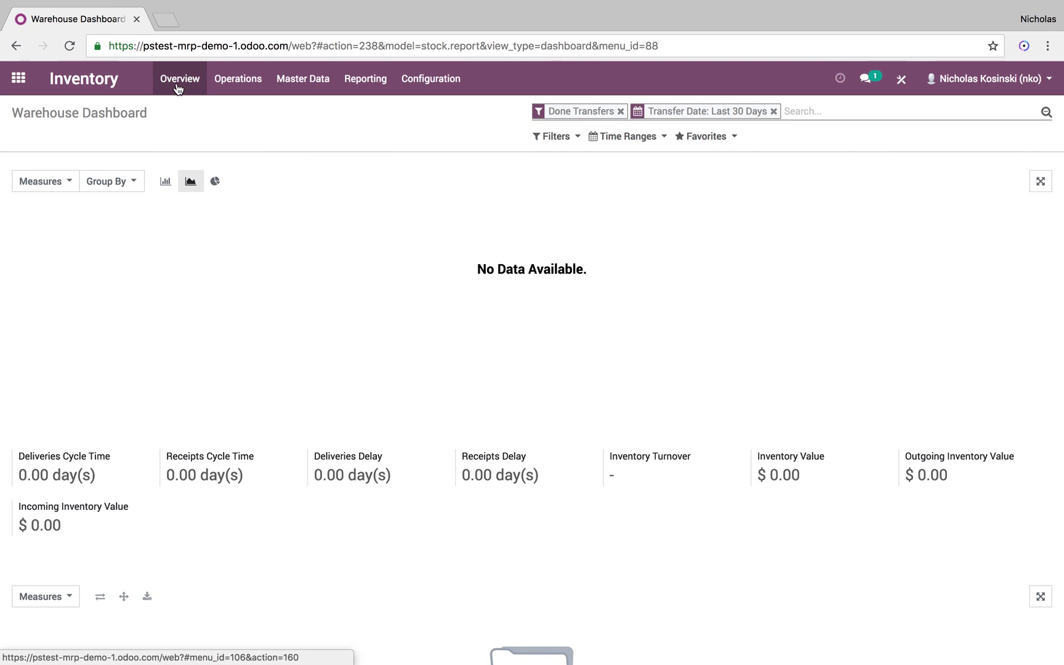
# Retrieve the Inventory Report for the current inventory and expand Raw Material 1 and Raw Material 2 to show their locations.
pyautogui.click(371, 83)
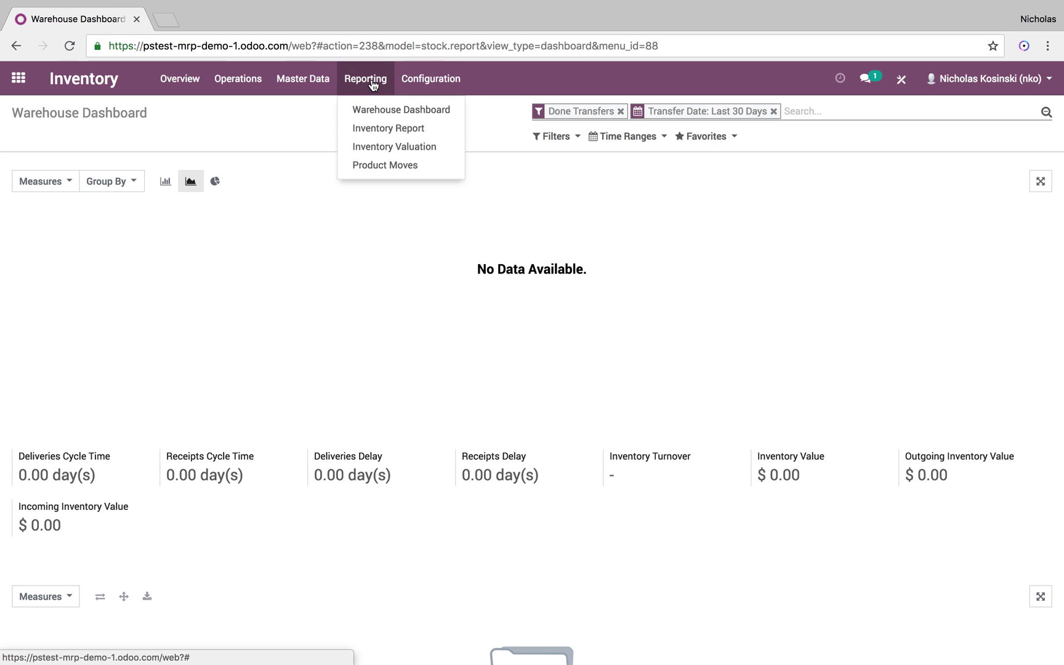
pyautogui.click(391, 127)
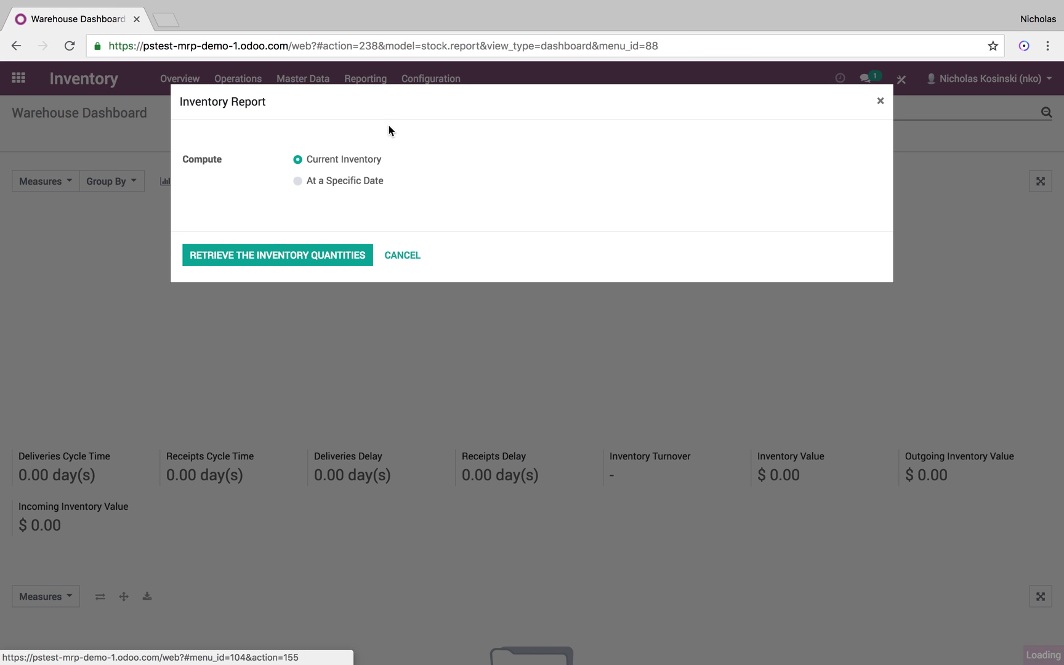
pyautogui.click(330, 262)
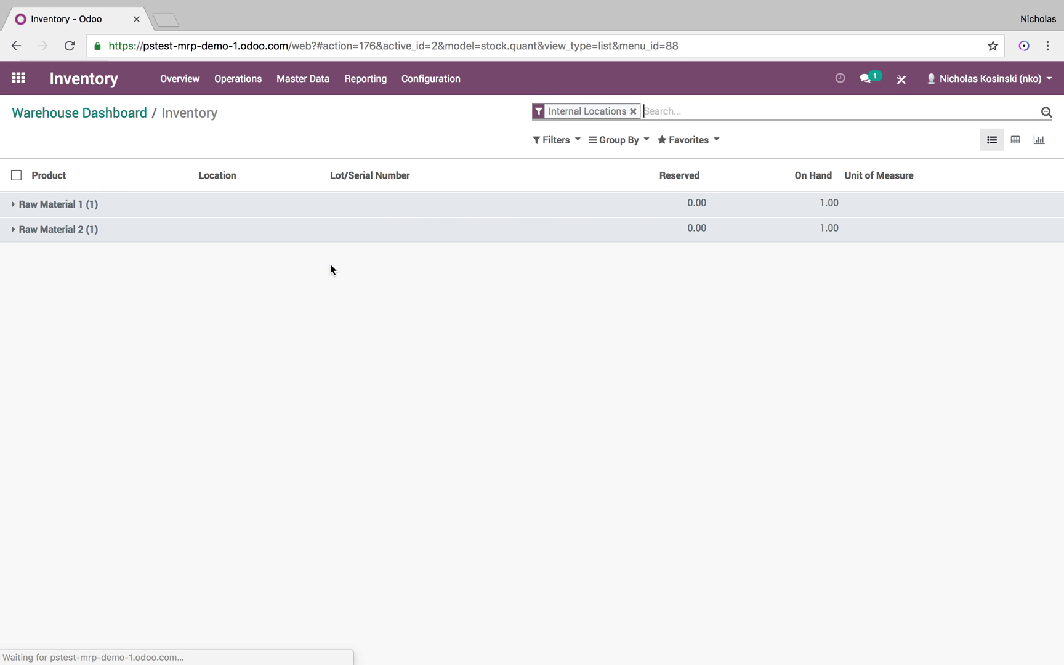
pyautogui.click(447, 214)
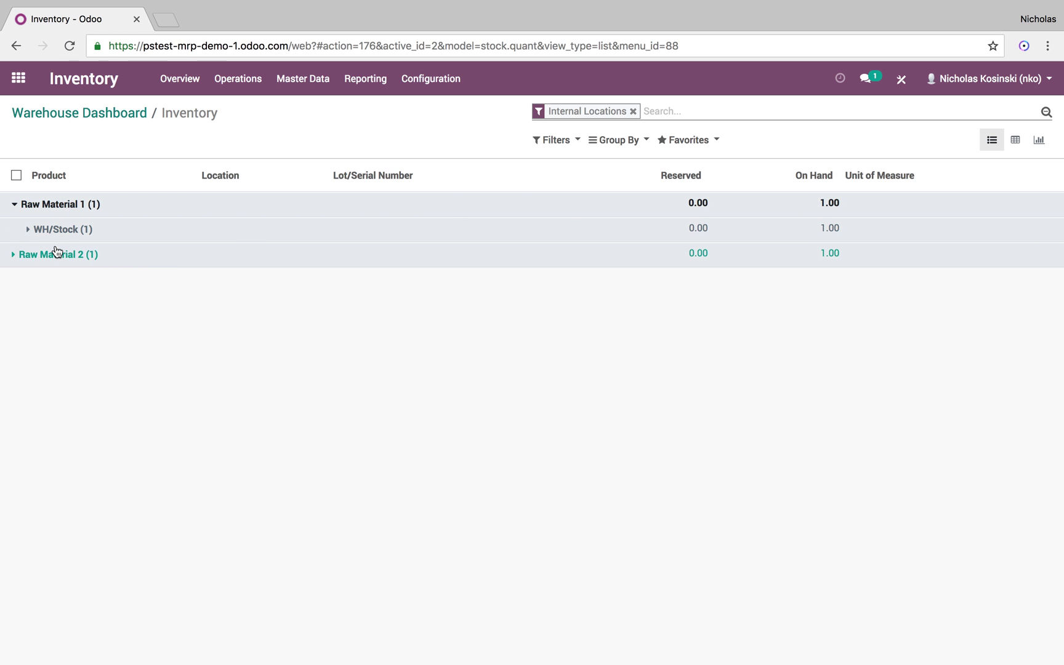
pyautogui.click(123, 255)
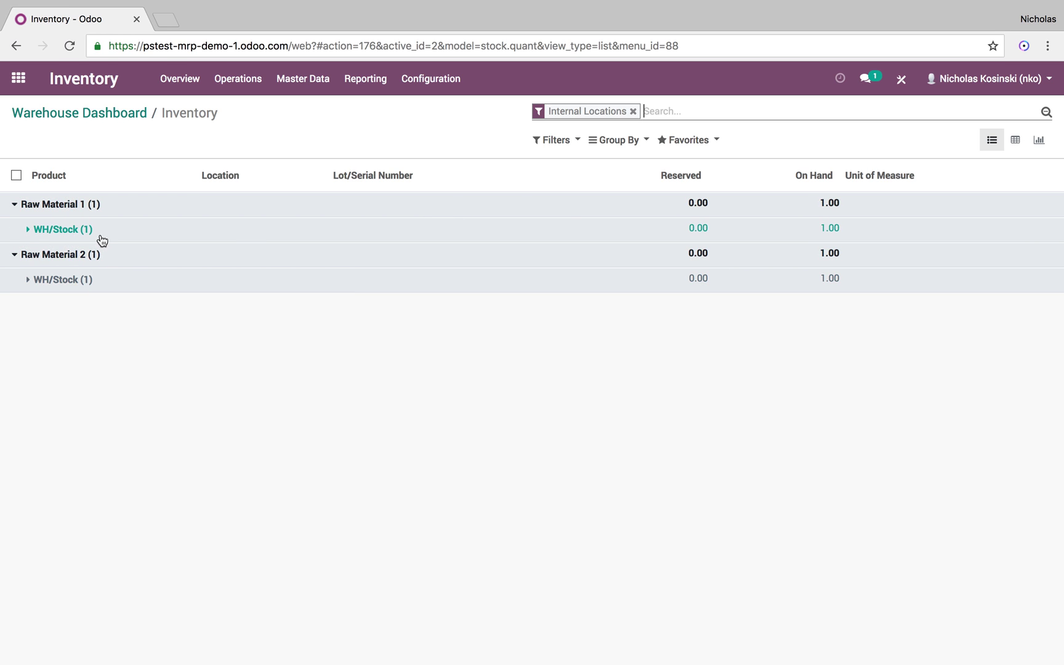
# Retrieve the Inventory Valuation for the current inventory and open Raw Material 1 from it to check its cost.
pyautogui.click(366, 79)
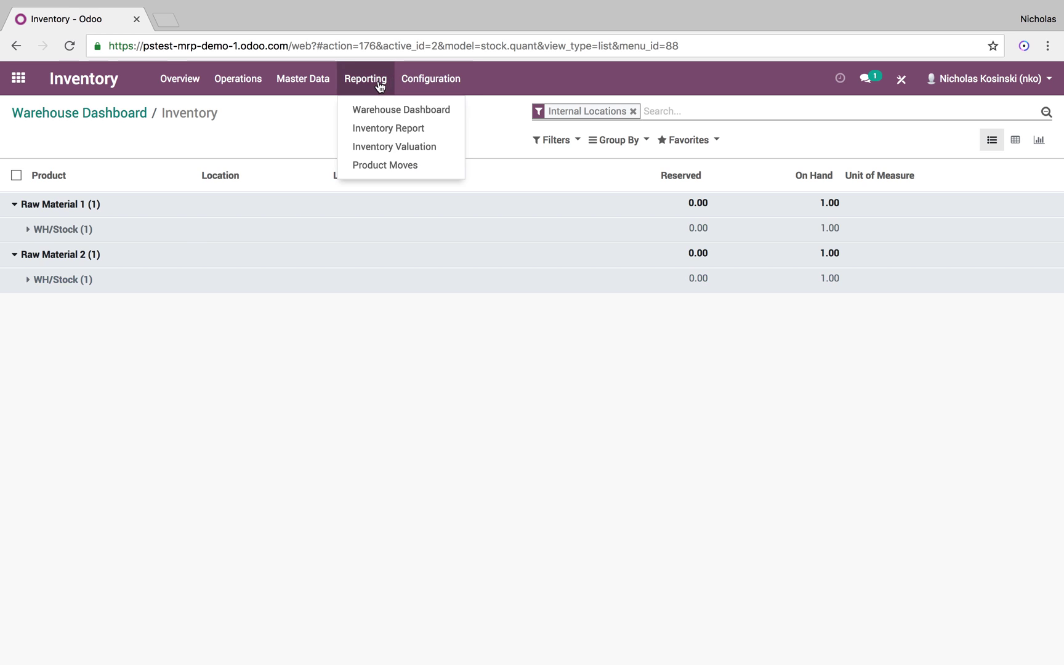
pyautogui.click(387, 148)
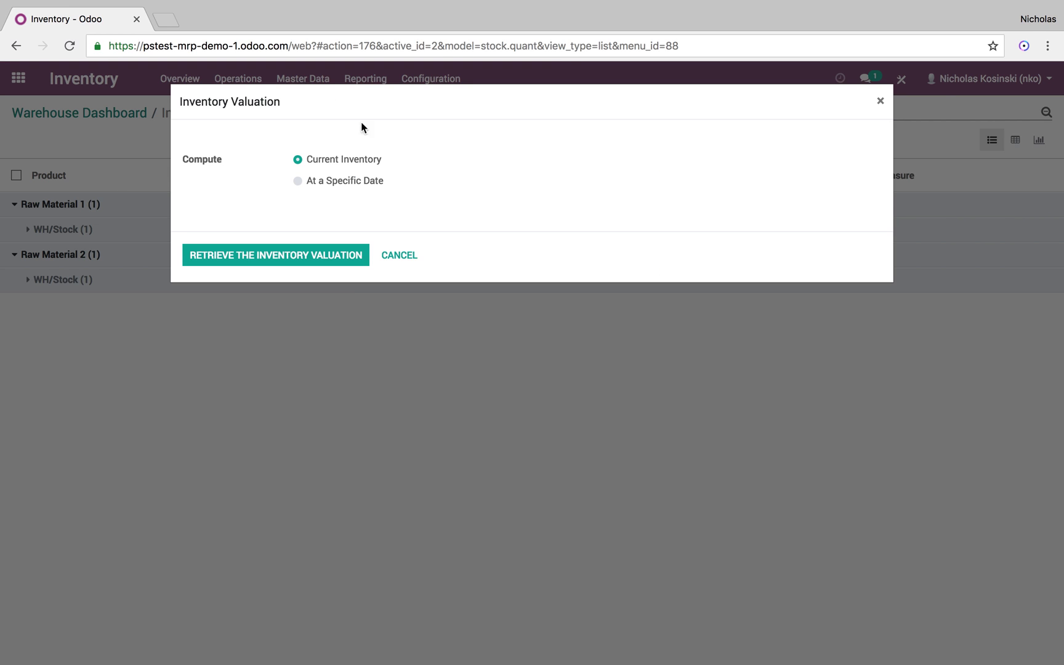
pyautogui.click(303, 253)
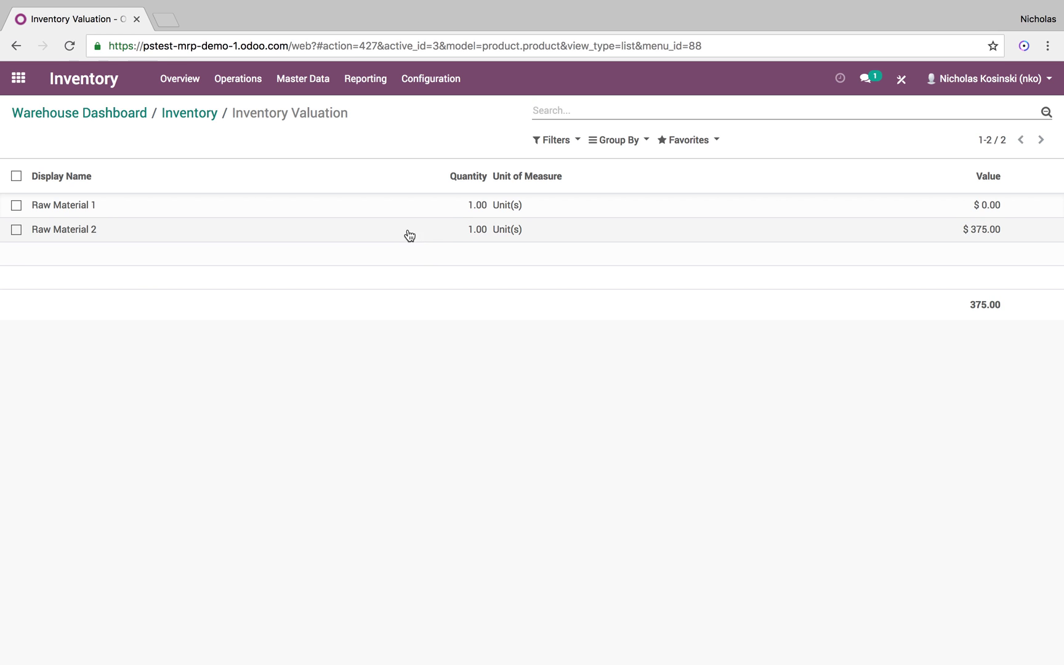
pyautogui.click(987, 209)
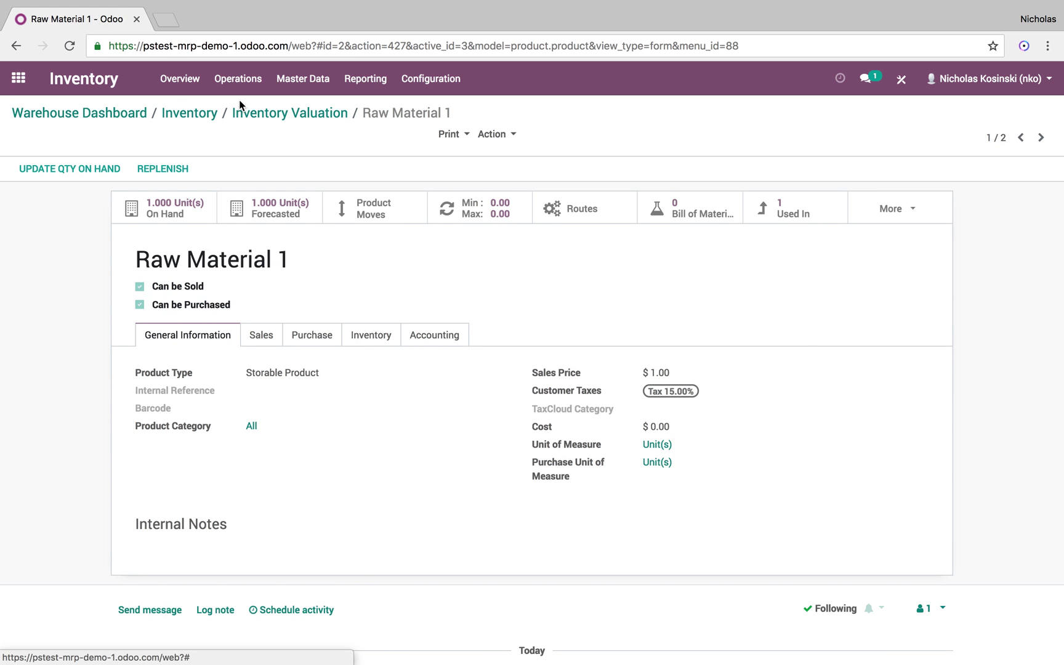
# Open Raw Material 1 from the product list, set its cost to $375, and save the product.
pyautogui.click(296, 90)
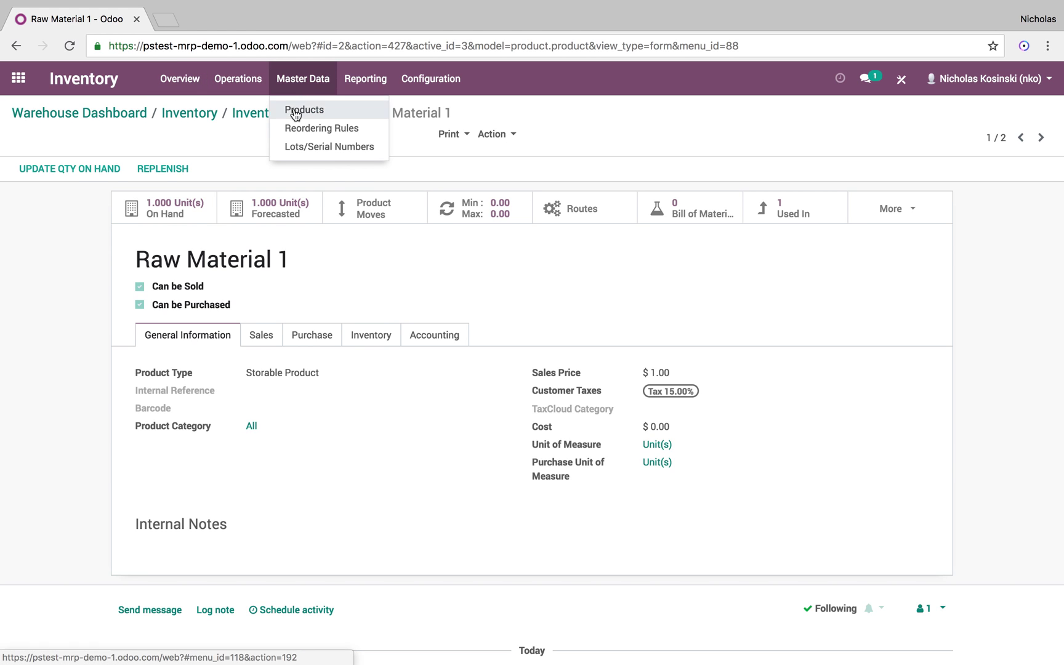
pyautogui.click(295, 110)
pyautogui.click(482, 195)
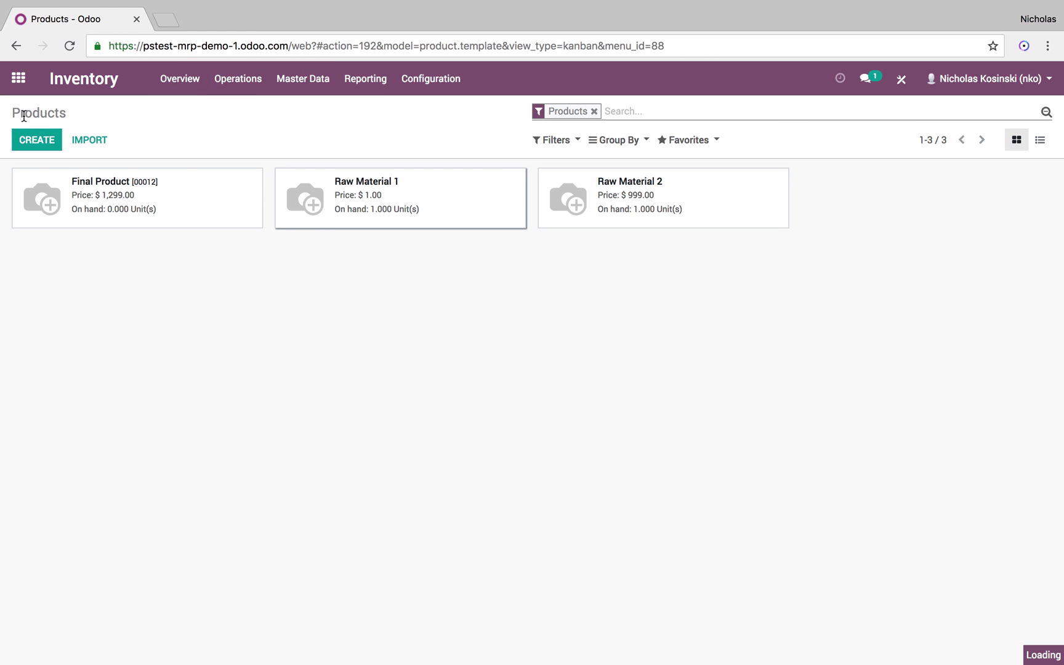
pyautogui.click(37, 139)
pyautogui.click(686, 446)
pyautogui.write('375')
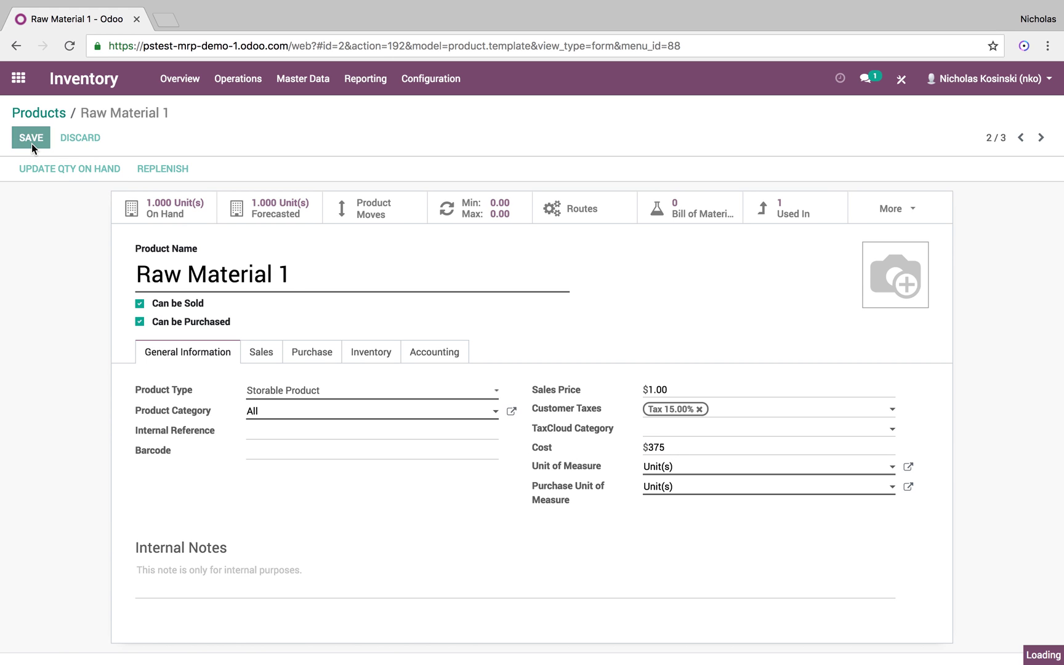
pyautogui.click(32, 144)
# Retrieve the Inventory Valuation for the current inventory again to check the value of both raw materials.
pyautogui.click(365, 78)
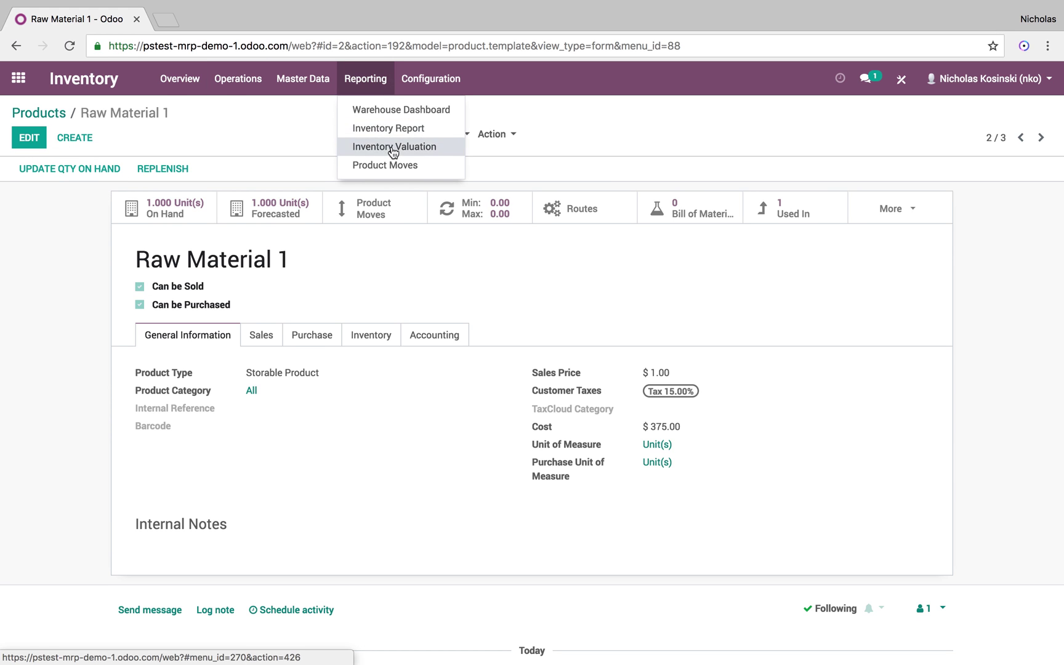
pyautogui.click(393, 148)
pyautogui.click(300, 259)
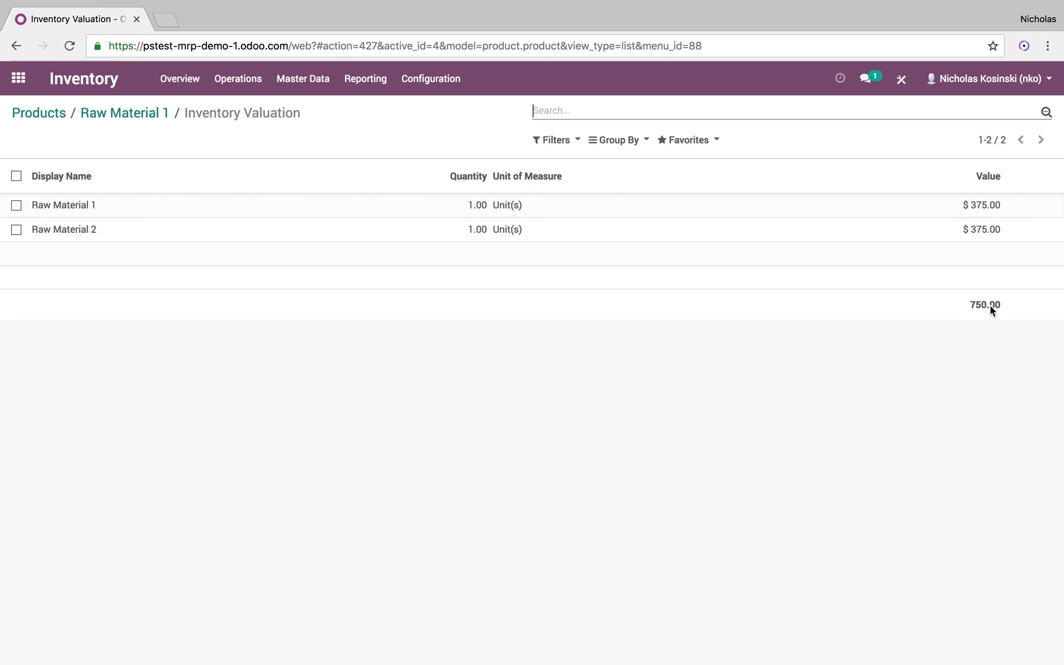
# Open the Product Moves report and remove its Done filter and Product grouping to review the individual stock moves.
pyautogui.click(363, 79)
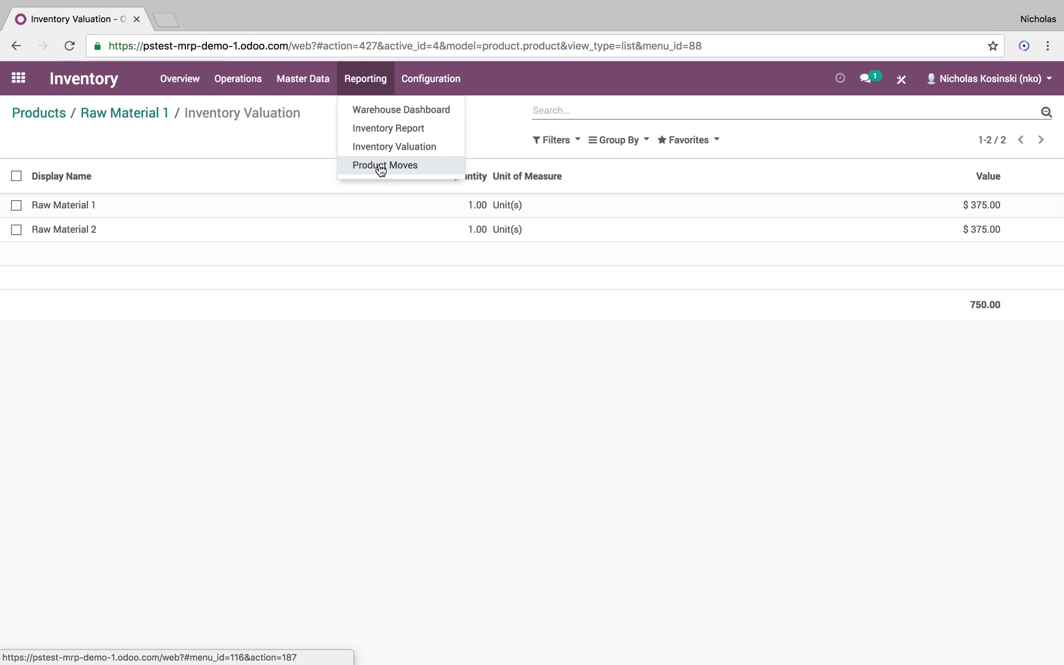
pyautogui.click(416, 165)
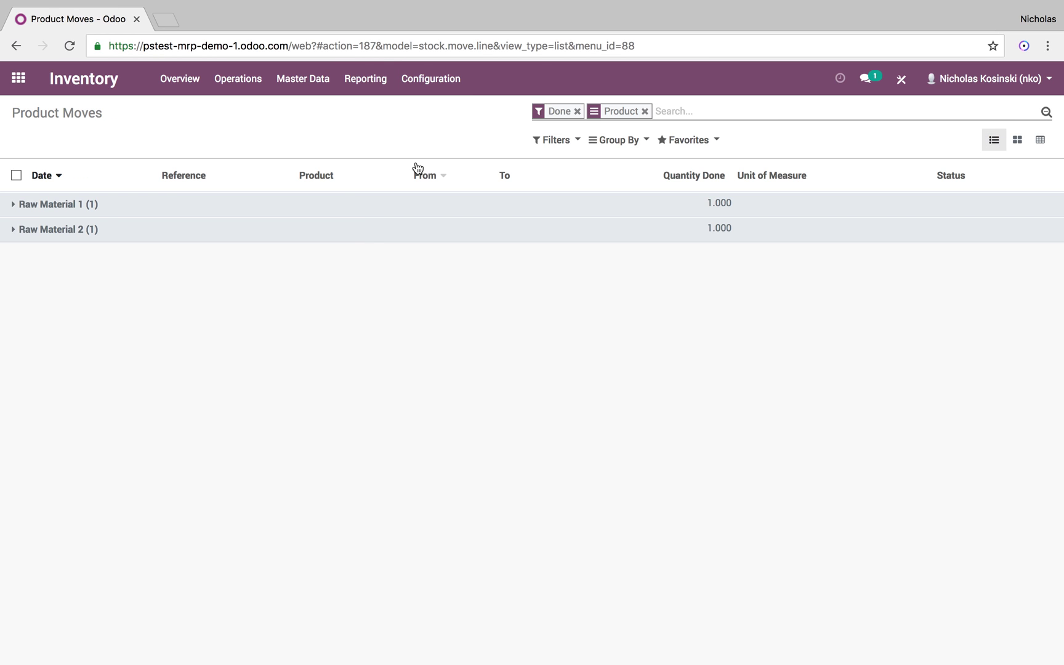
pyautogui.press('BackSpace')
pyautogui.press('BackSpace')
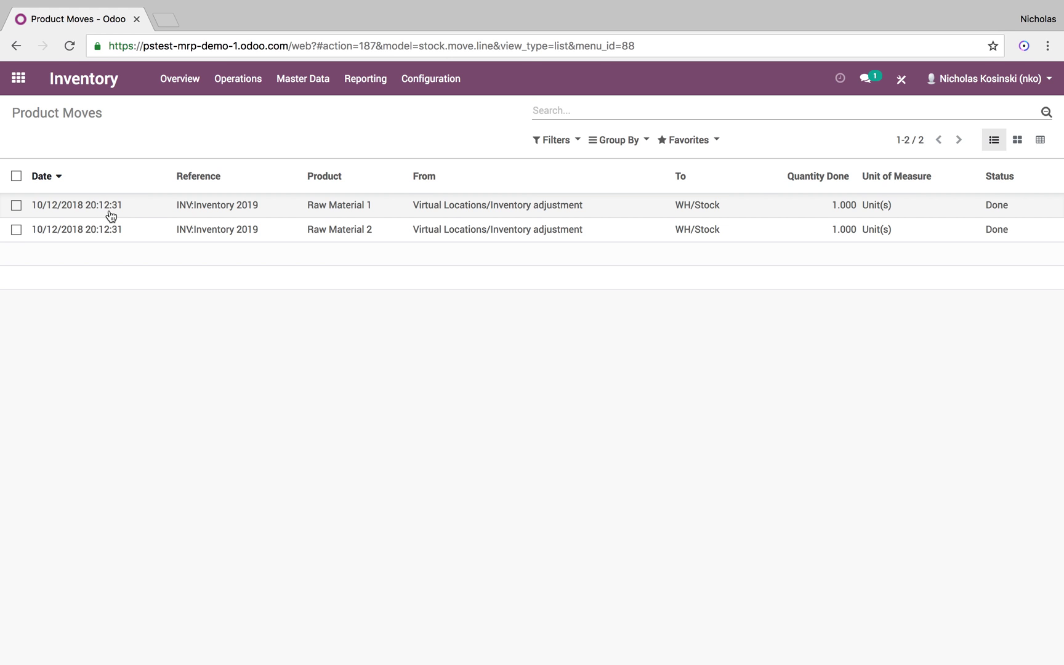
pyautogui.moveTo(209, 5)
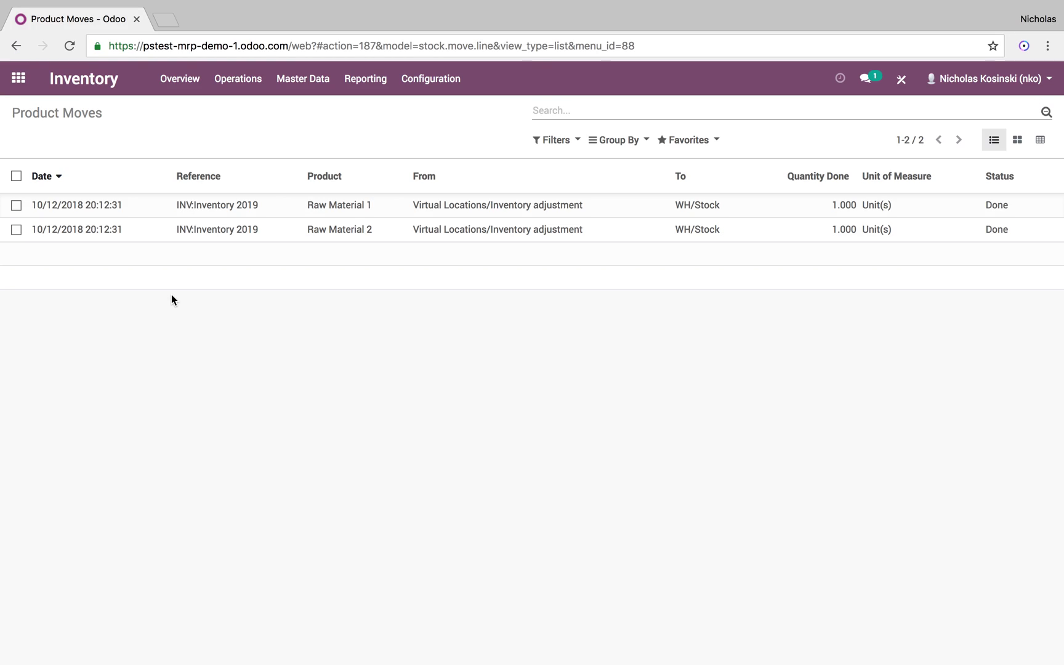
pyautogui.click(431, 78)
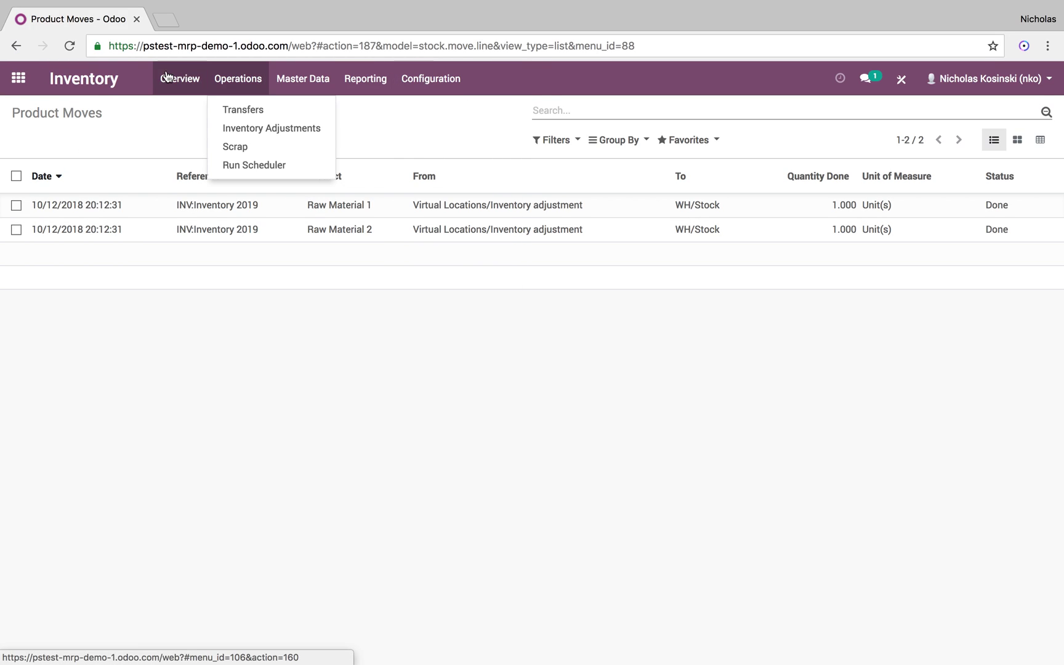
pyautogui.click(28, 92)
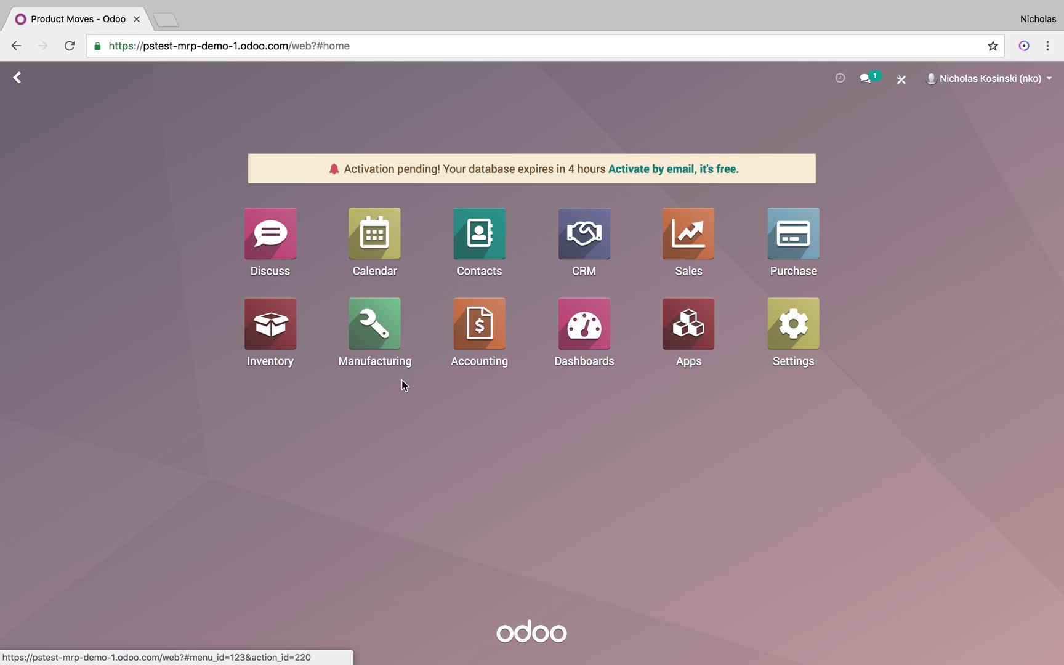
pyautogui.click(374, 324)
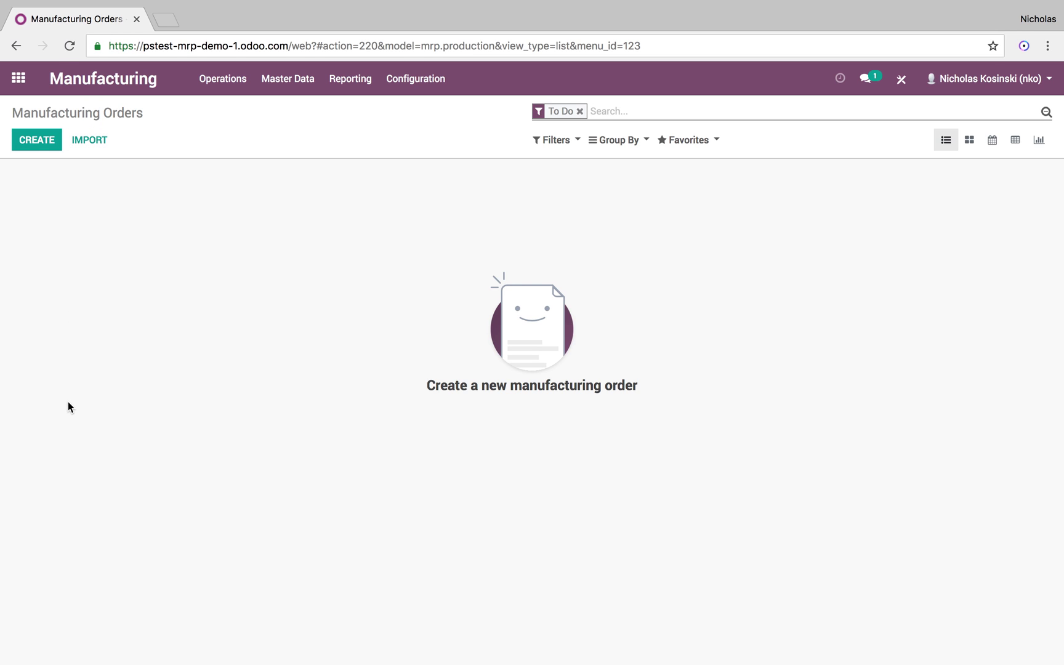
pyautogui.click(37, 139)
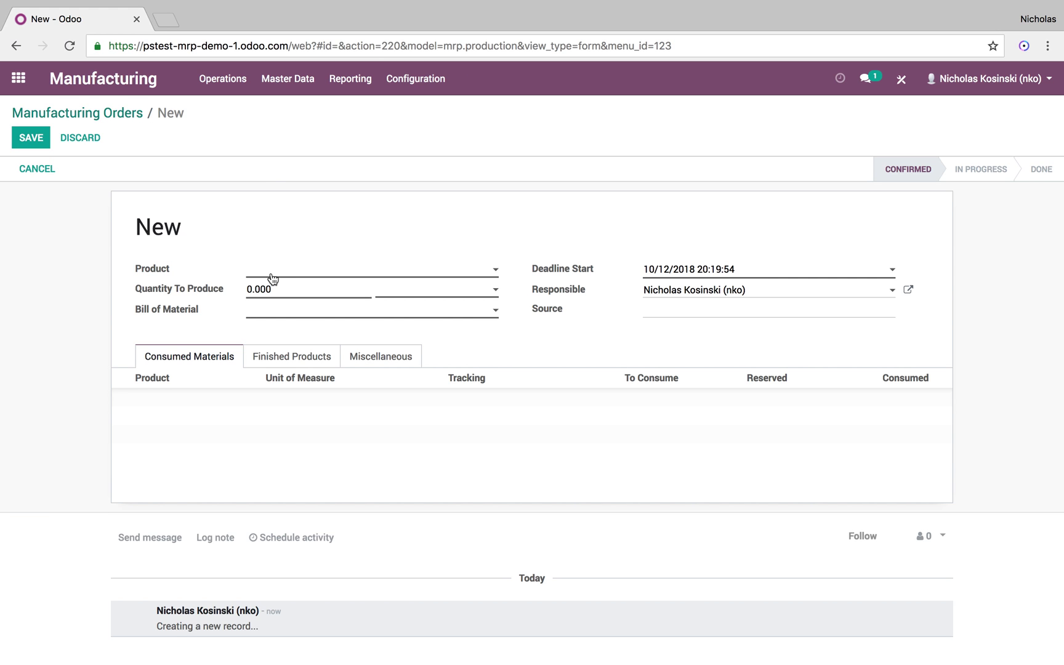
# Leave the unsaved manufacturing order and review the component picking and manufacturing operations in the Inventory overview.
pyautogui.click(19, 78)
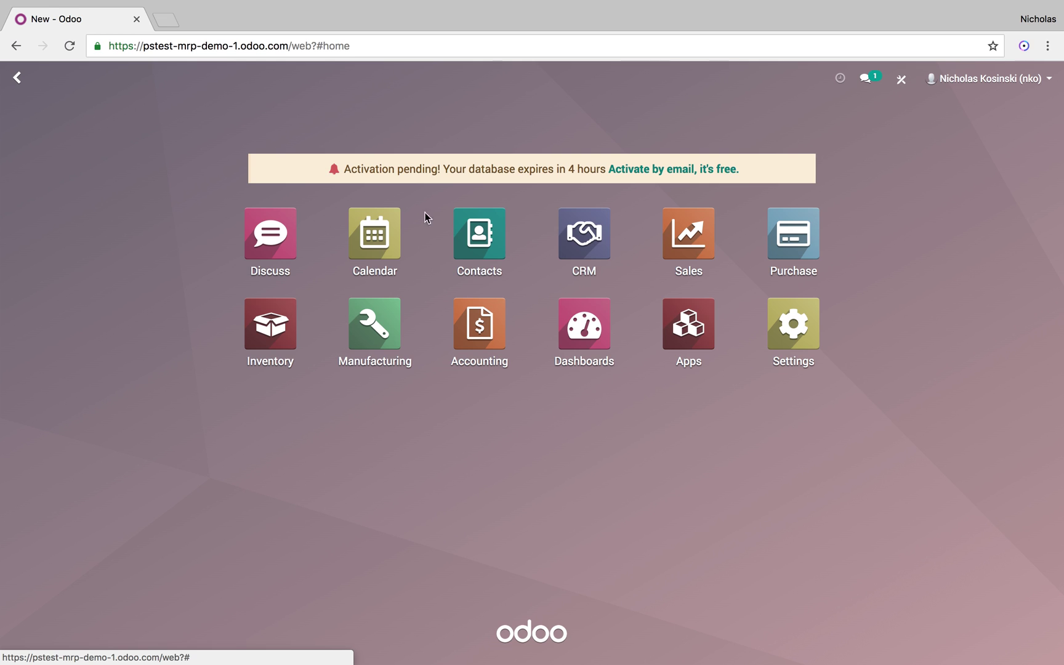
pyautogui.click(285, 349)
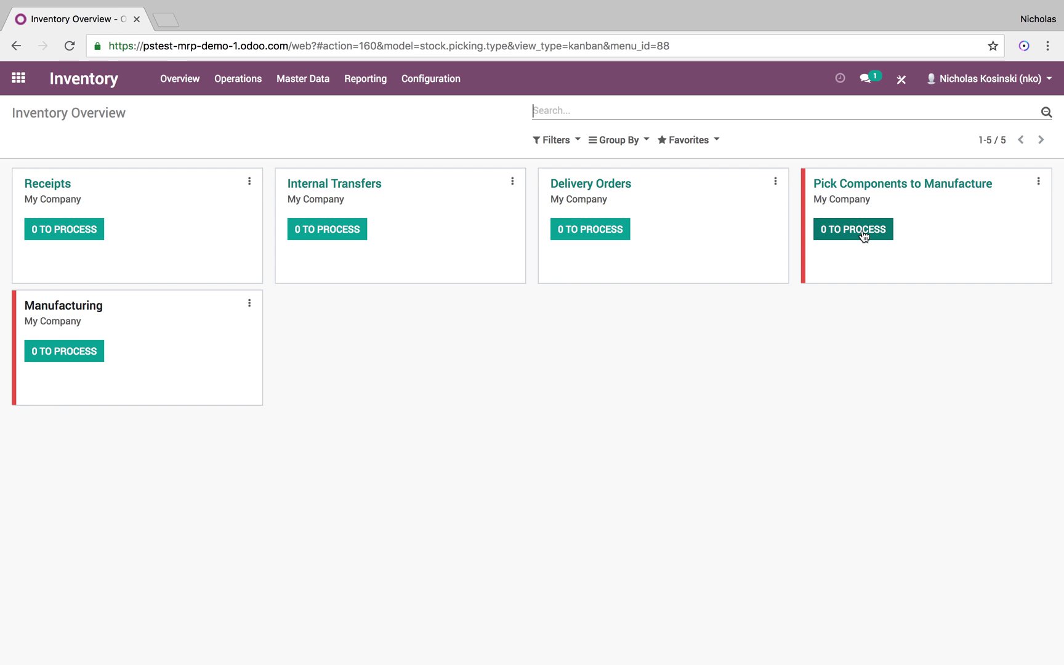
# Start a new manufacturing order in the Manufacturing app and select Final Product as the product to produce.
pyautogui.click(32, 92)
pyautogui.click(393, 306)
pyautogui.click(36, 140)
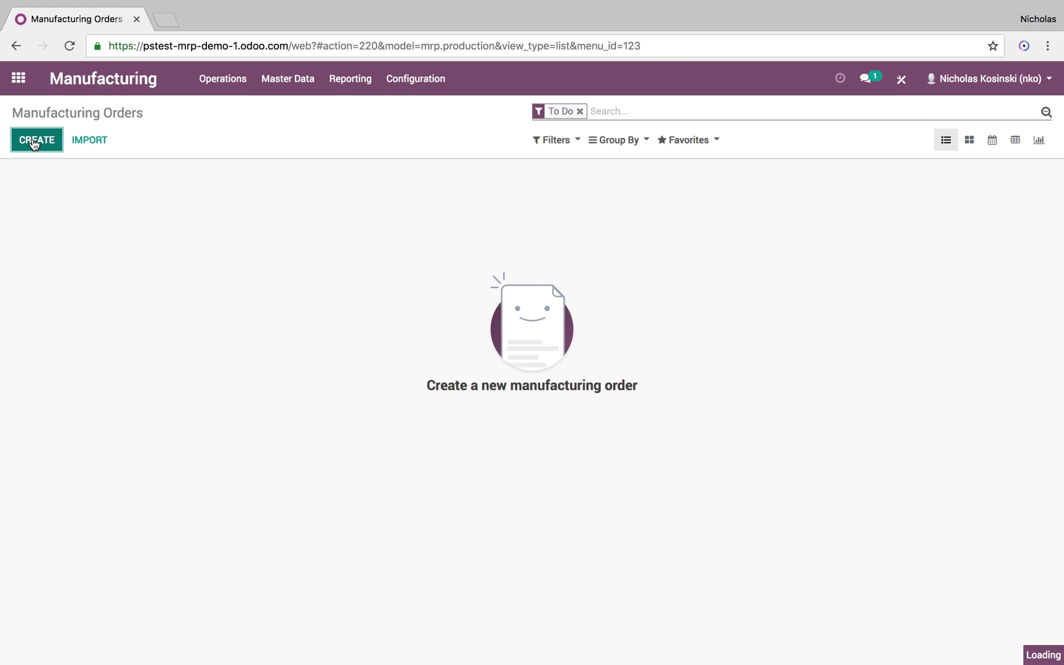
pyautogui.click(284, 268)
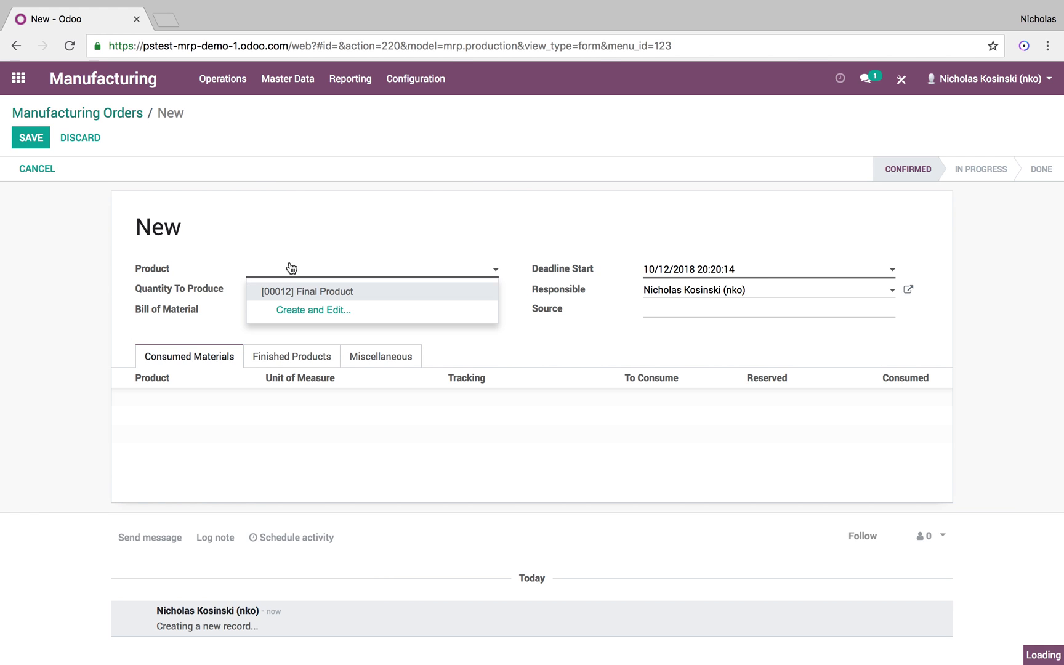
pyautogui.click(287, 289)
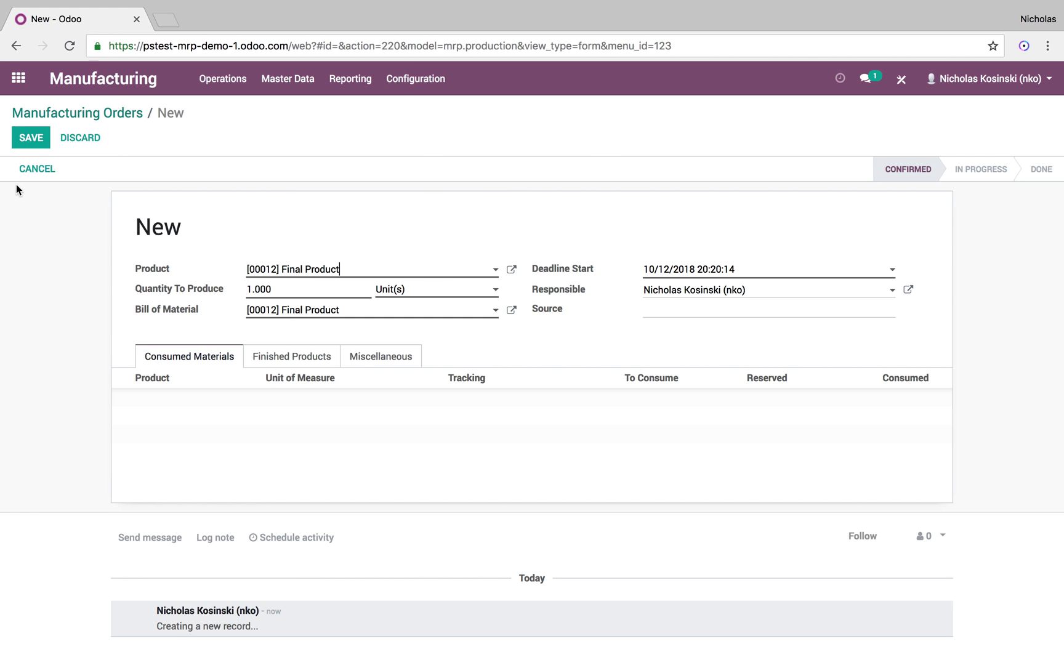
# Save the new manufacturing order for Final Product and open its linked component picking.
pyautogui.click(39, 134)
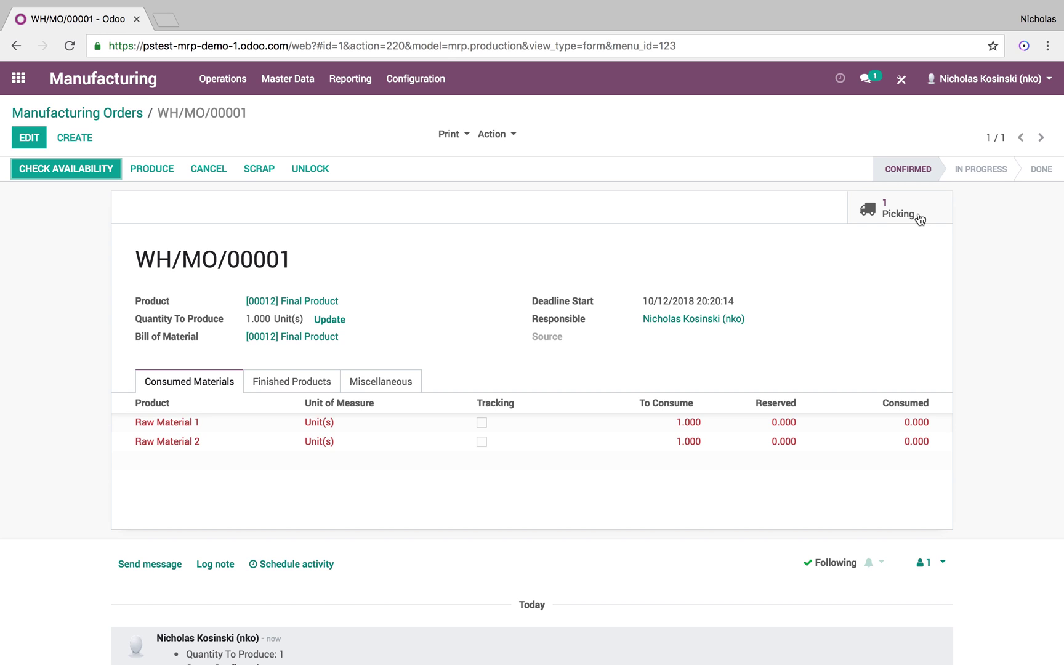
pyautogui.click(881, 216)
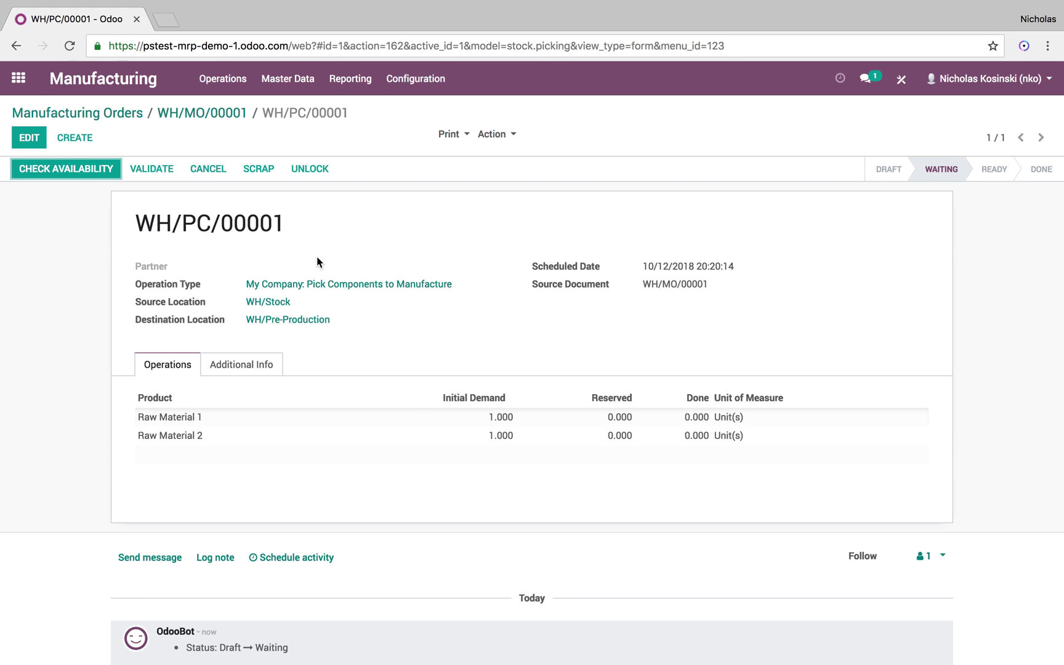
# Open the waiting Pick Components to Manufacture transfer from the Inventory overview and check availability to reserve both raw materials.
pyautogui.click(27, 89)
pyautogui.click(280, 311)
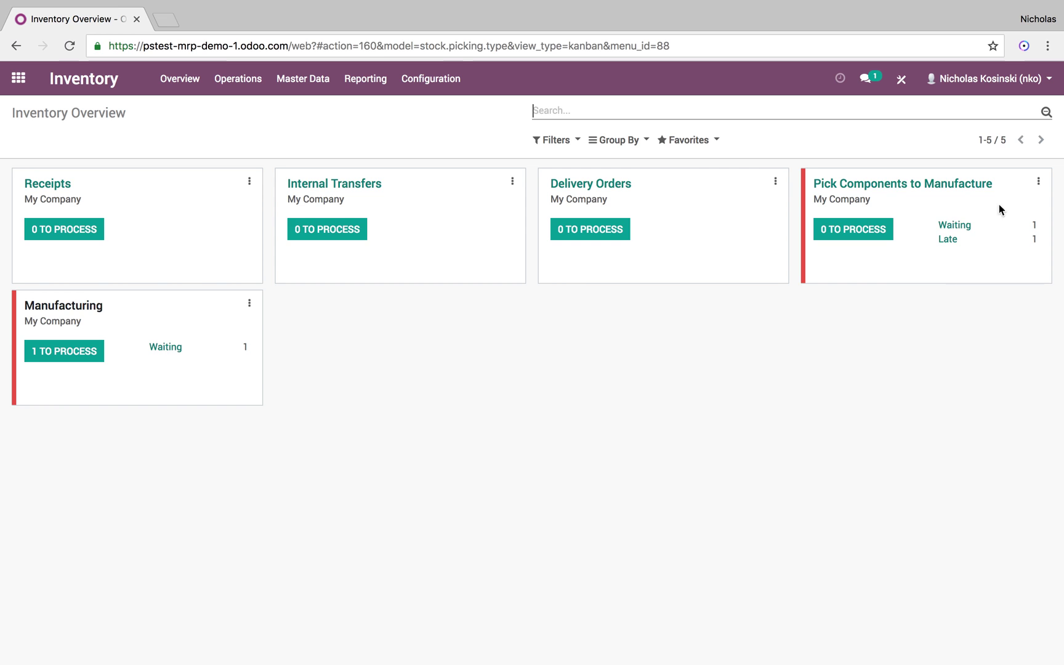
pyautogui.click(955, 226)
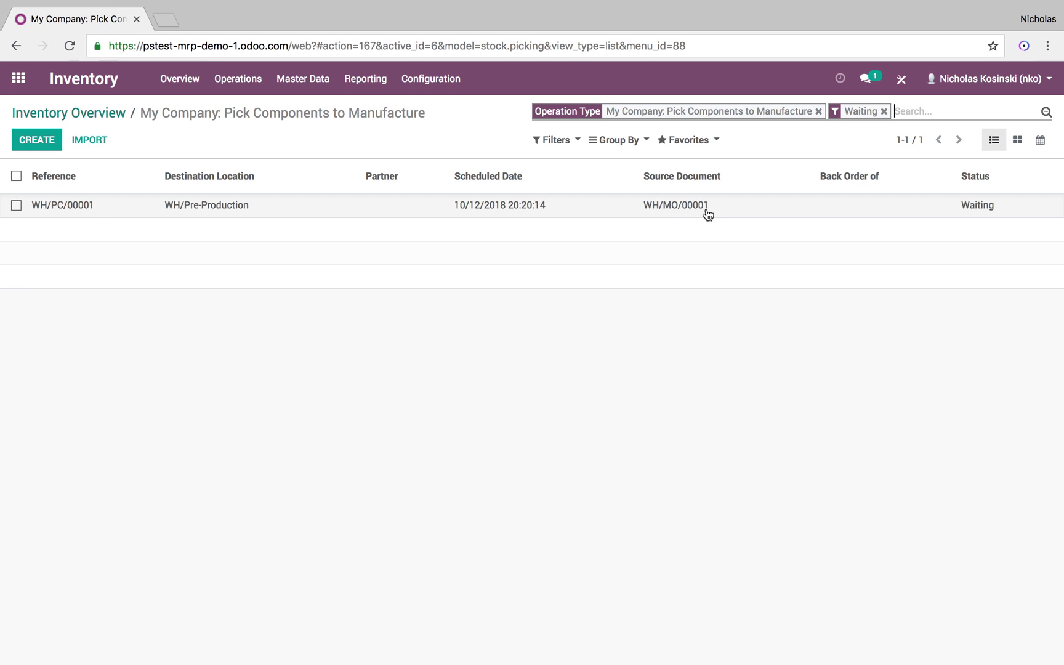
pyautogui.click(972, 212)
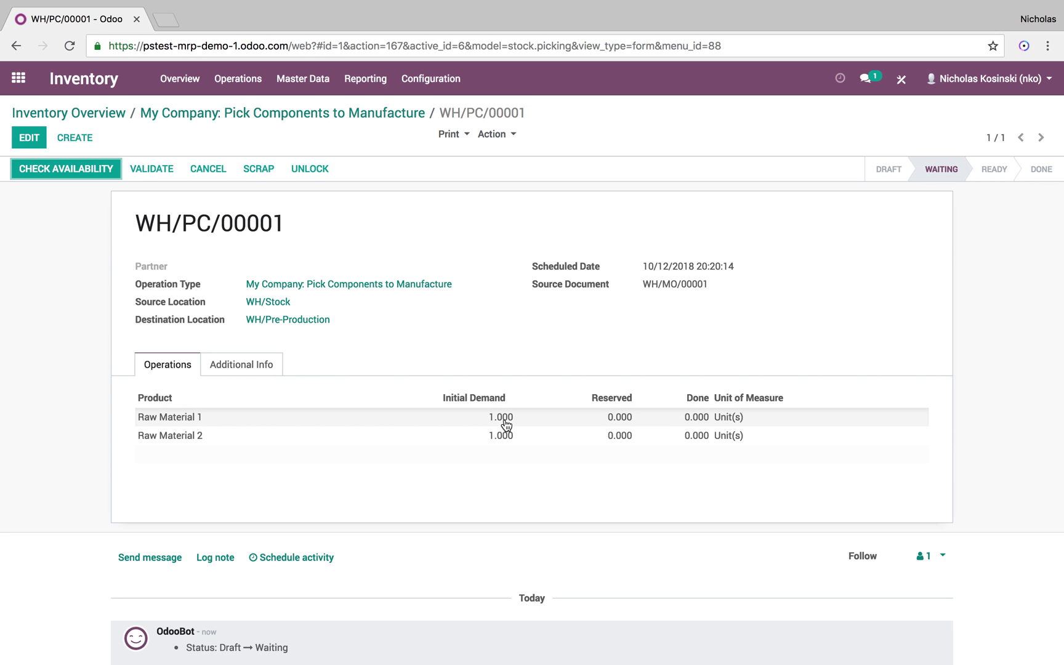
pyautogui.click(93, 170)
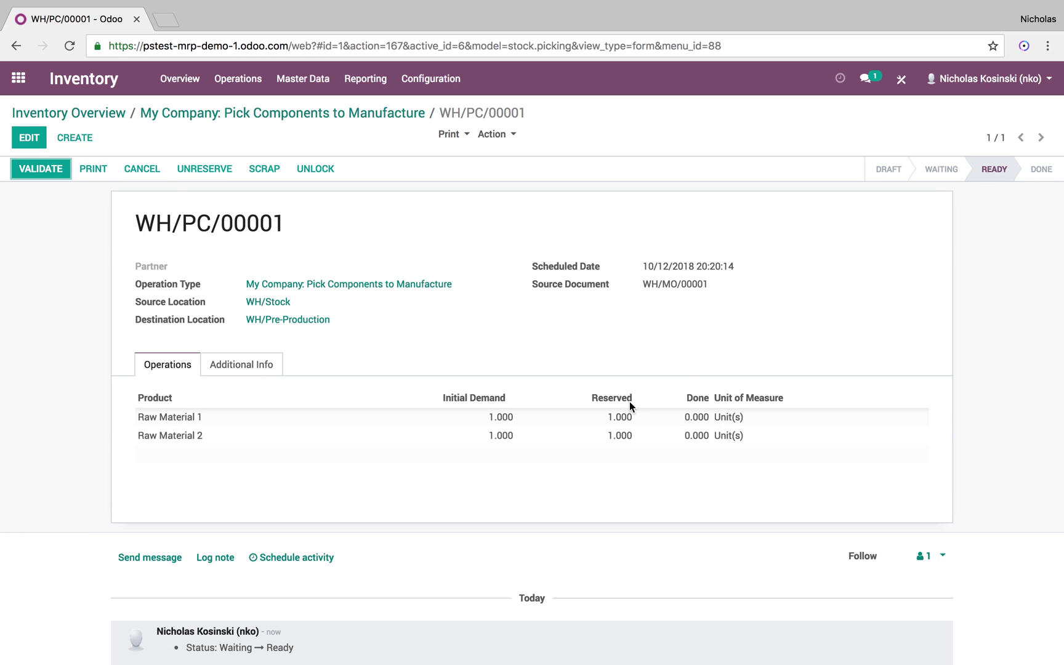
# Reopen the ready component picking from the Inventory overview, print its Picking Operations document, review the PDF and close it.
pyautogui.click(120, 113)
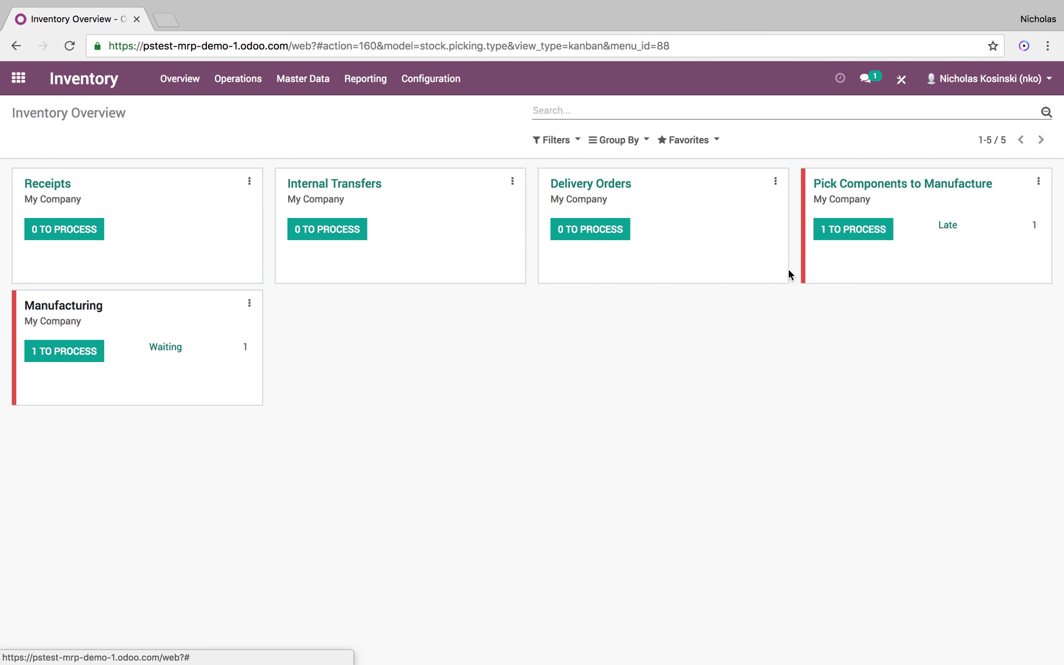
pyautogui.click(862, 239)
pyautogui.click(354, 205)
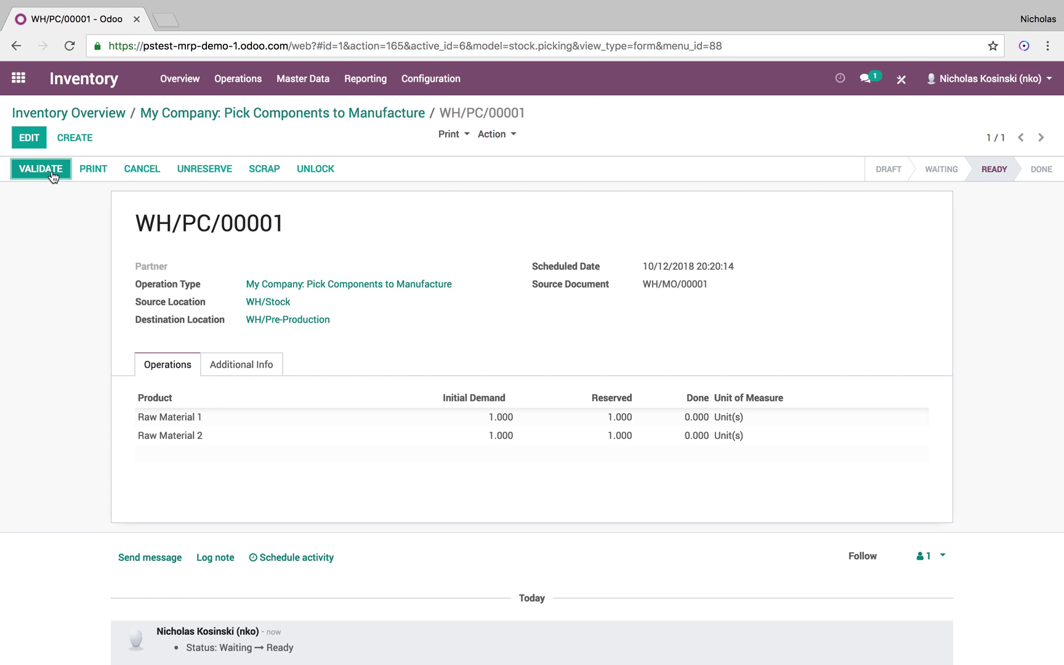
pyautogui.click(446, 135)
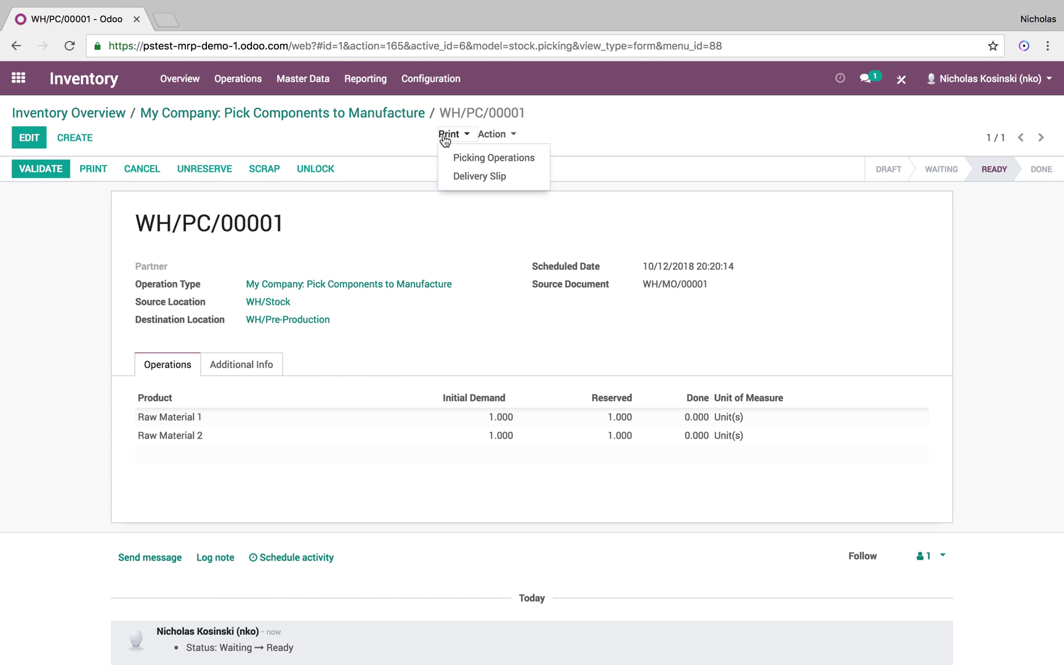
pyautogui.click(484, 161)
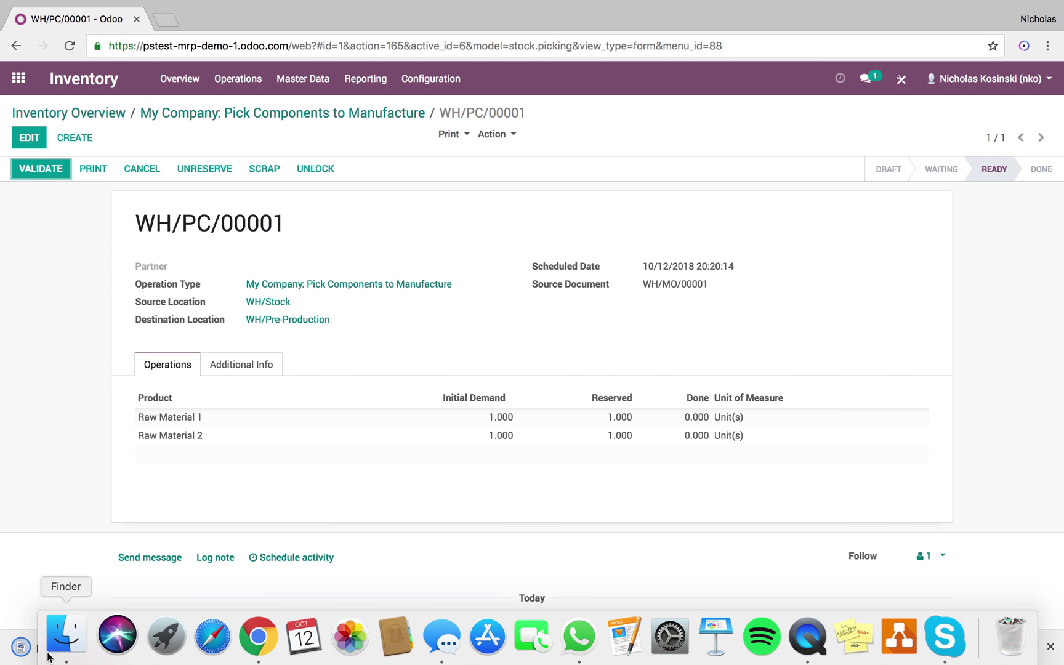
pyautogui.click(44, 647)
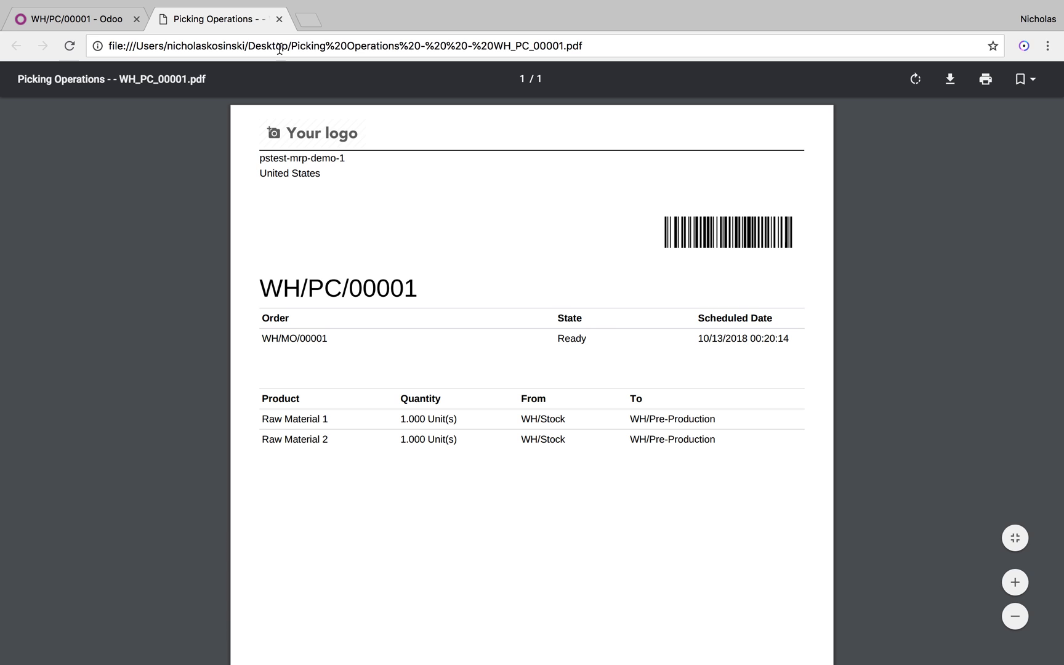
pyautogui.click(280, 20)
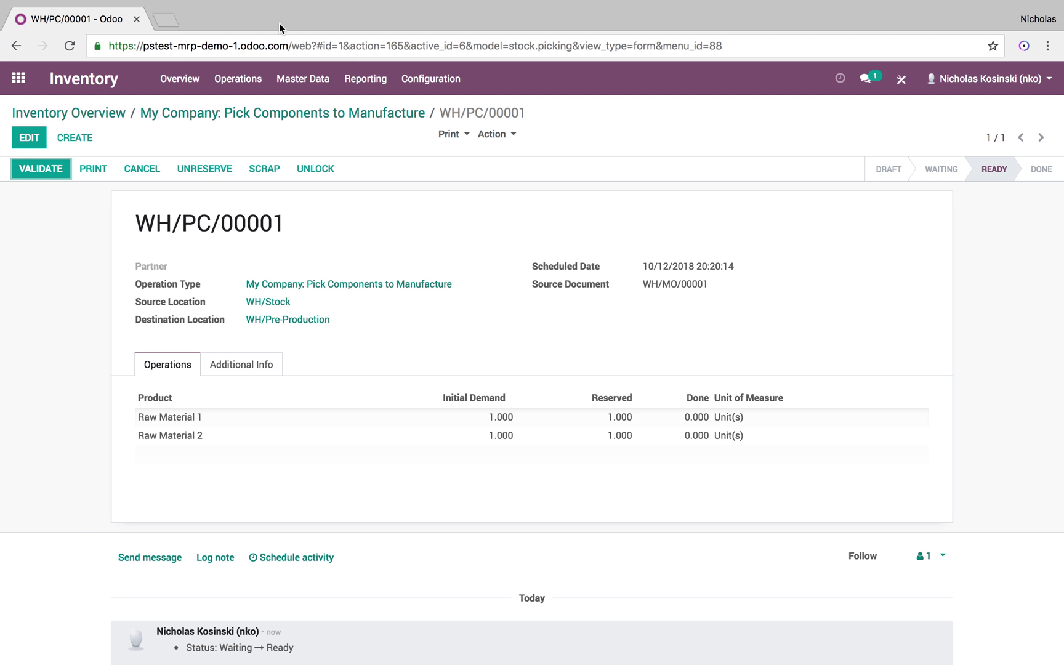
# Validate the component picking for the full reserved quantities and check the current stock of its source location, WH/Stock.
pyautogui.click(41, 166)
pyautogui.click(215, 218)
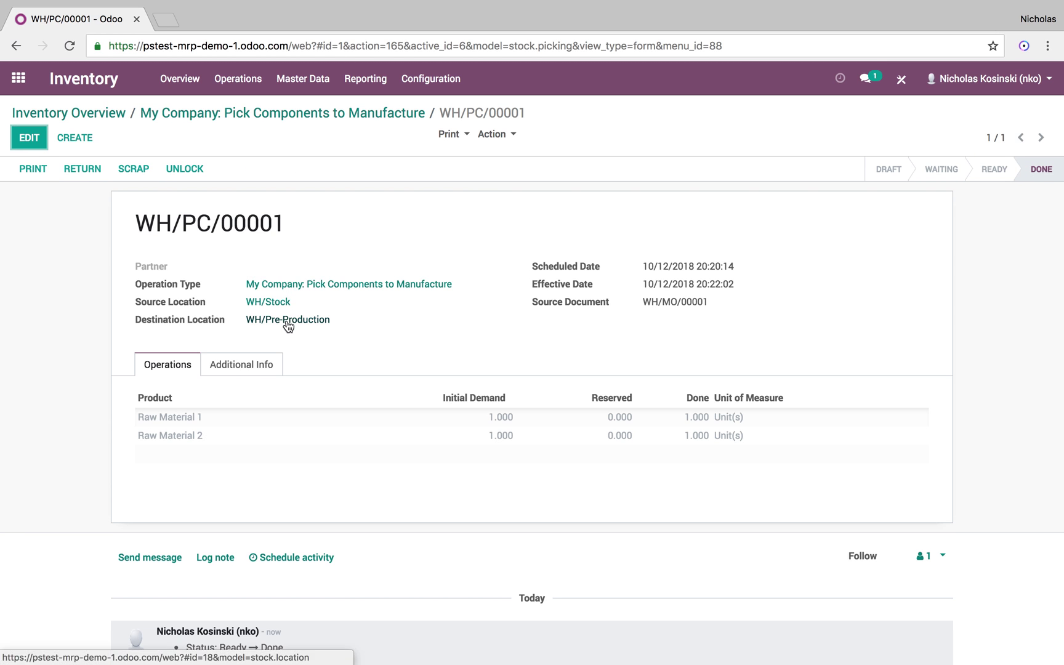
pyautogui.click(278, 303)
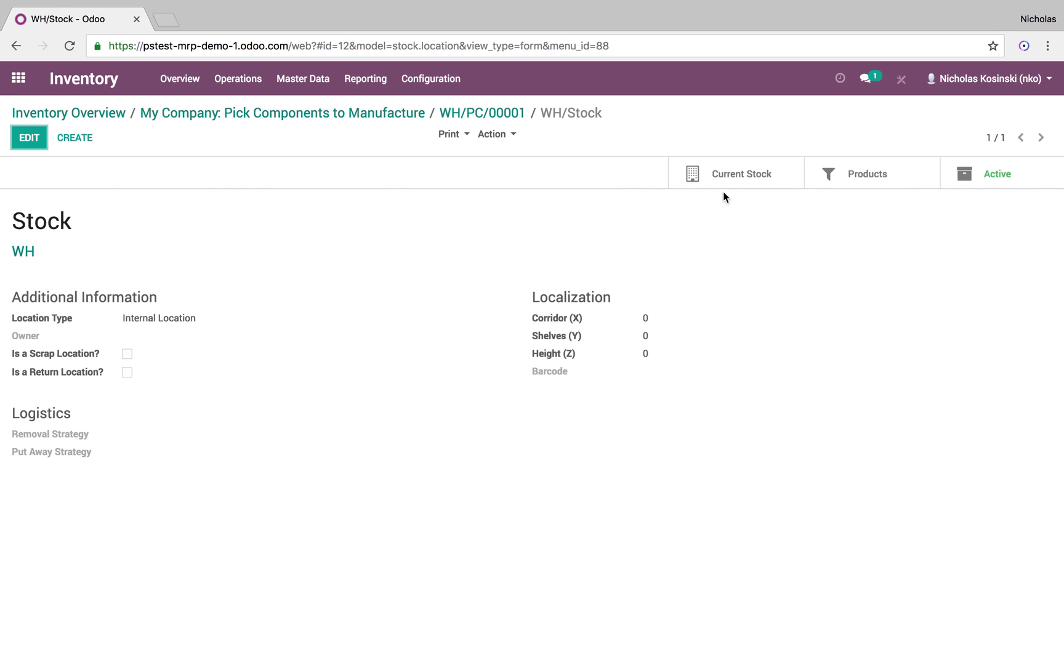
pyautogui.click(751, 174)
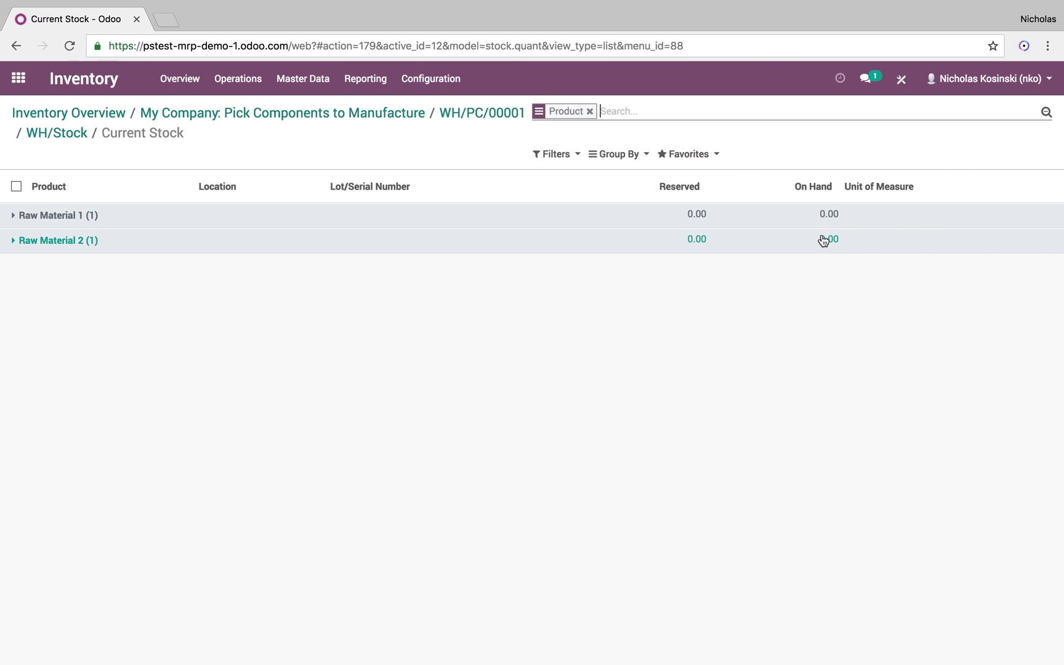
# Find the completed component picking without the Ready filter and check the current stock of its destination location, WH/Pre-Production.
pyautogui.click(268, 120)
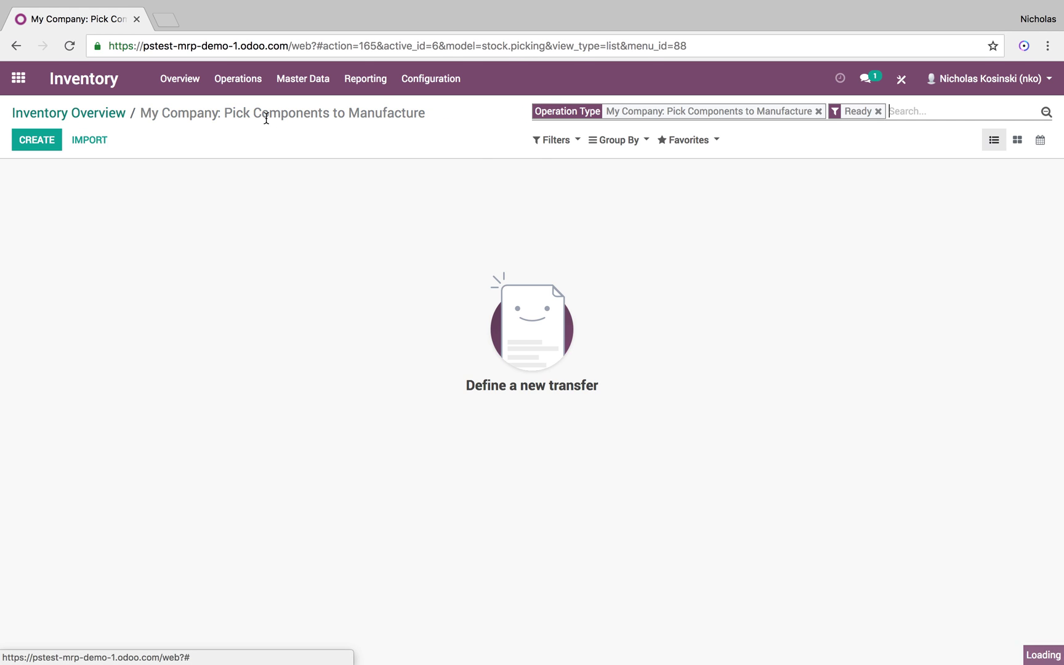
pyautogui.click(116, 113)
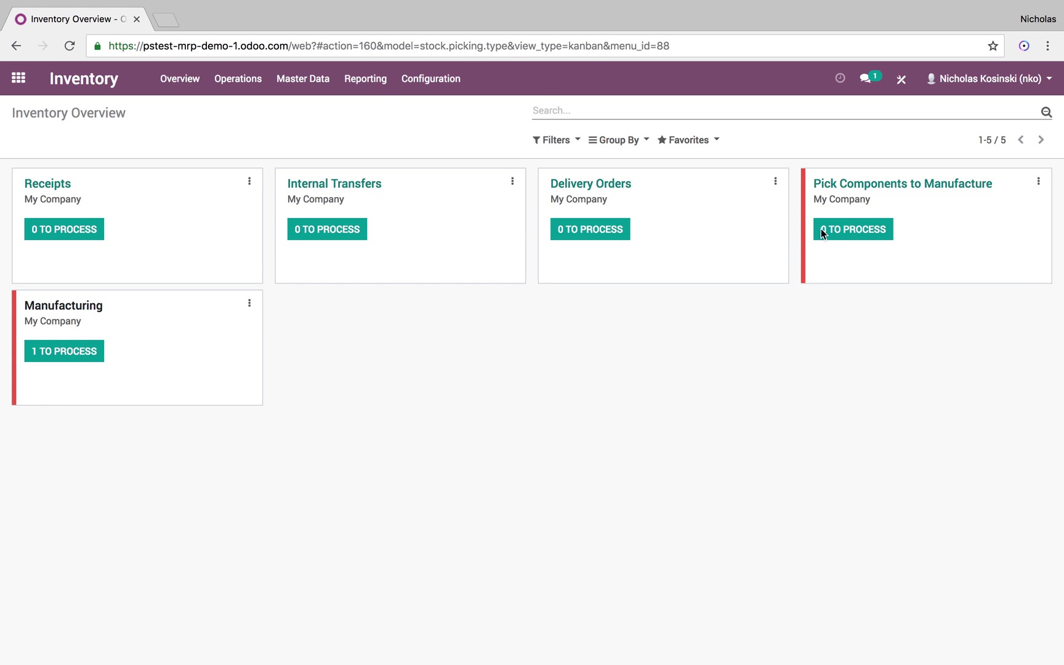
pyautogui.click(841, 232)
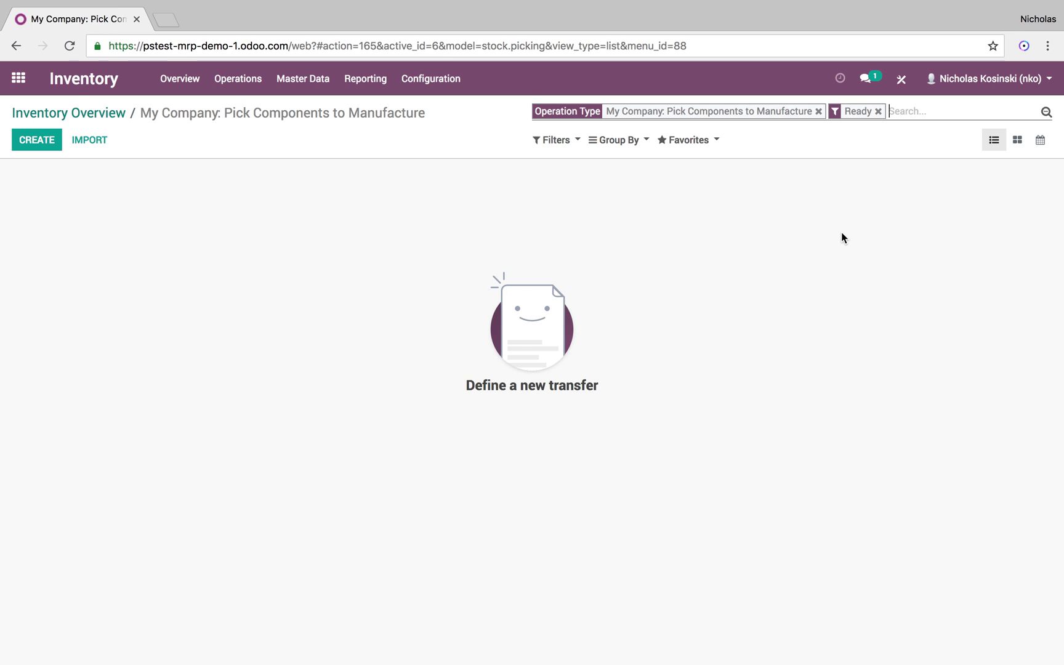
pyautogui.press('BackSpace')
pyautogui.click(437, 203)
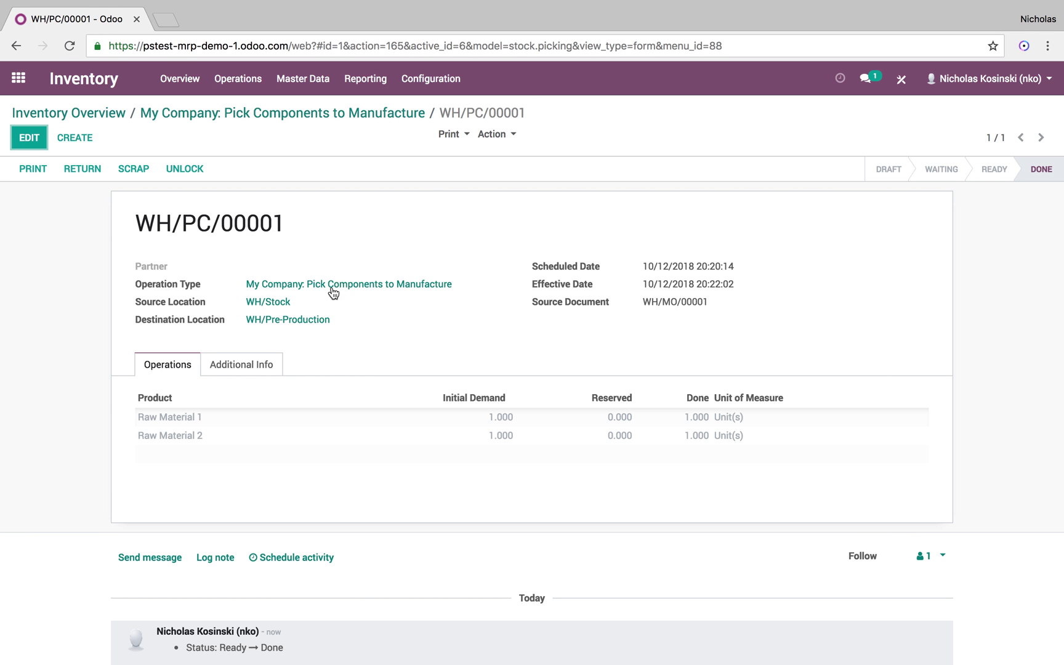
pyautogui.click(307, 320)
pyautogui.click(760, 178)
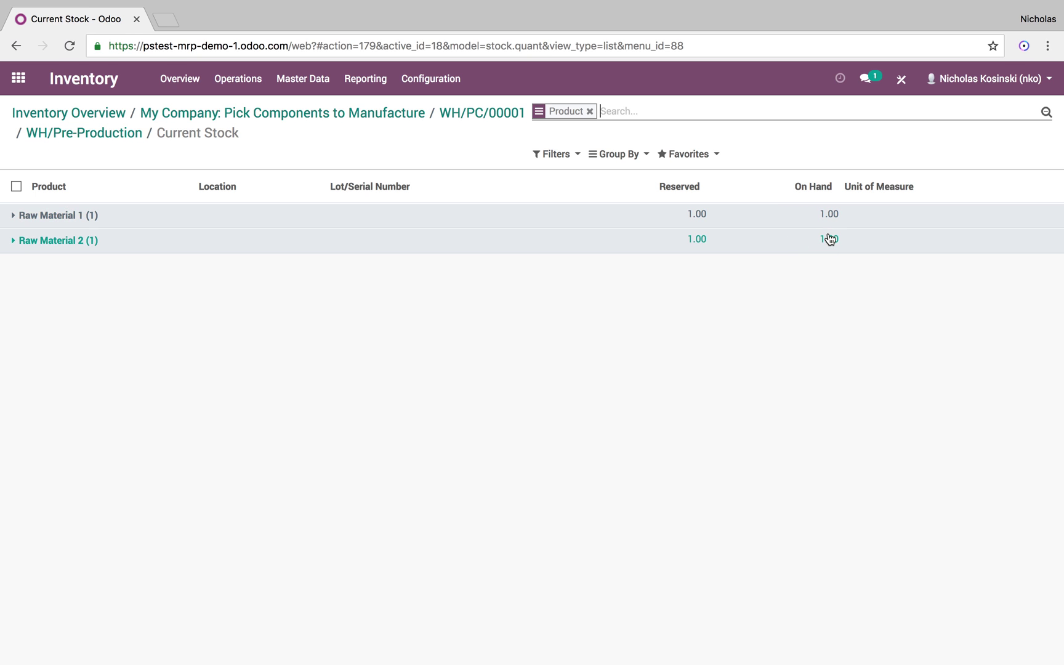
# Create and save a second manufacturing order for Final Product in the Manufacturing app, and check its material availability.
pyautogui.click(54, 117)
pyautogui.click(18, 78)
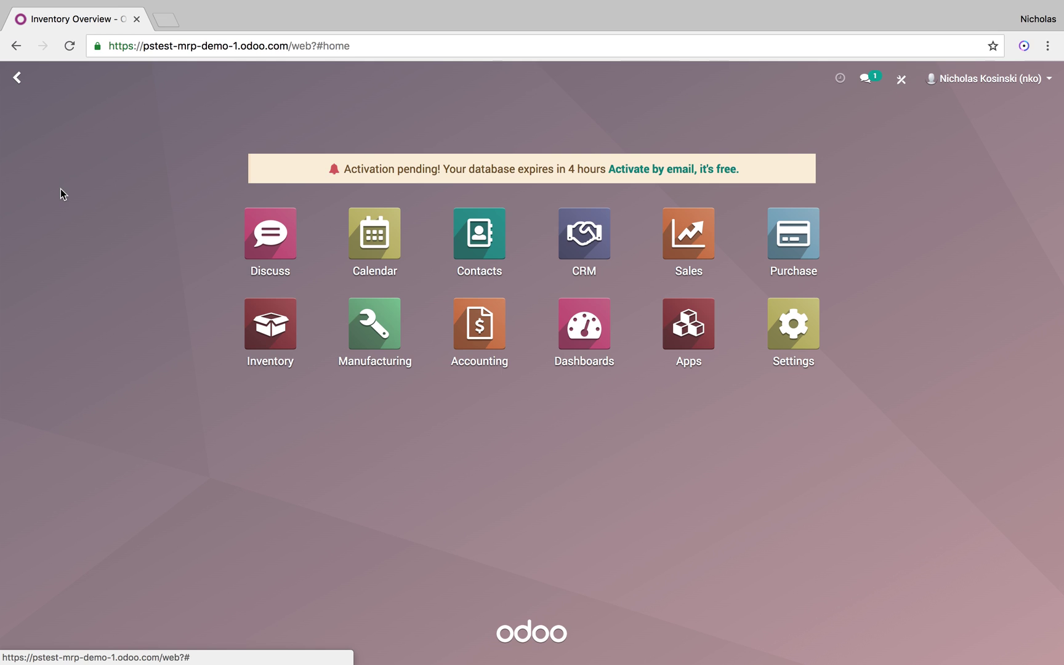
pyautogui.click(377, 350)
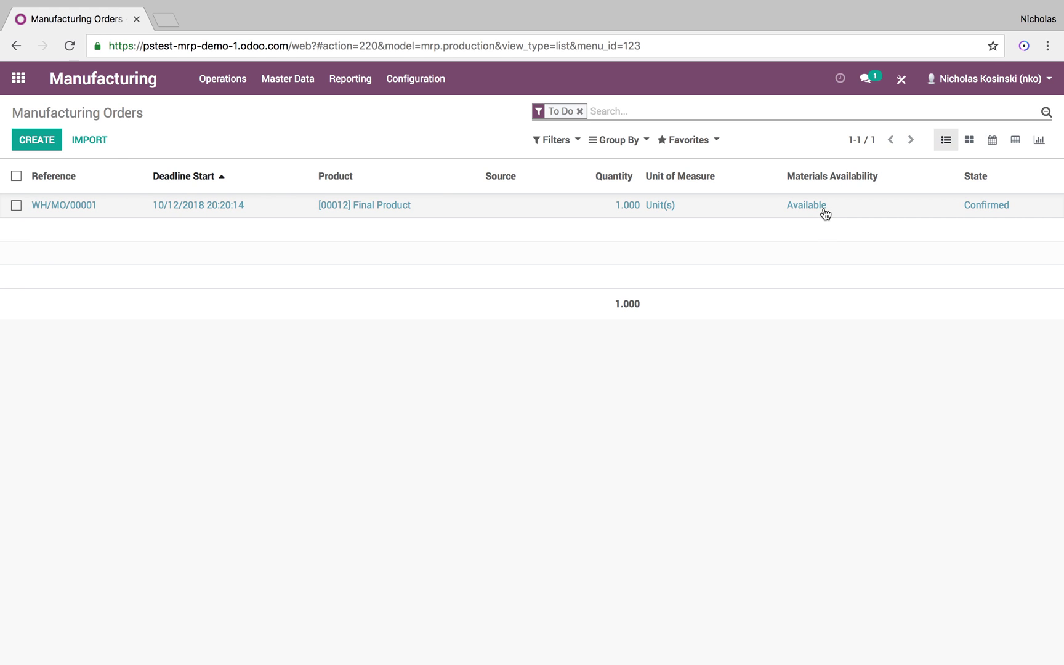
pyautogui.click(38, 140)
pyautogui.click(303, 274)
pyautogui.click(308, 292)
pyautogui.click(33, 140)
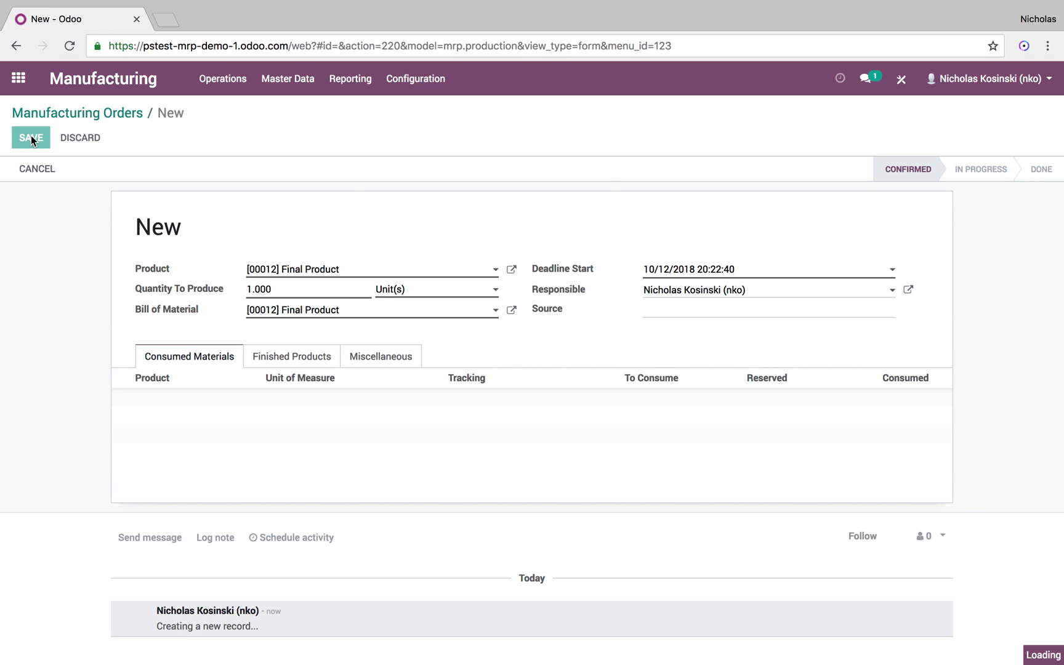
pyautogui.click(89, 168)
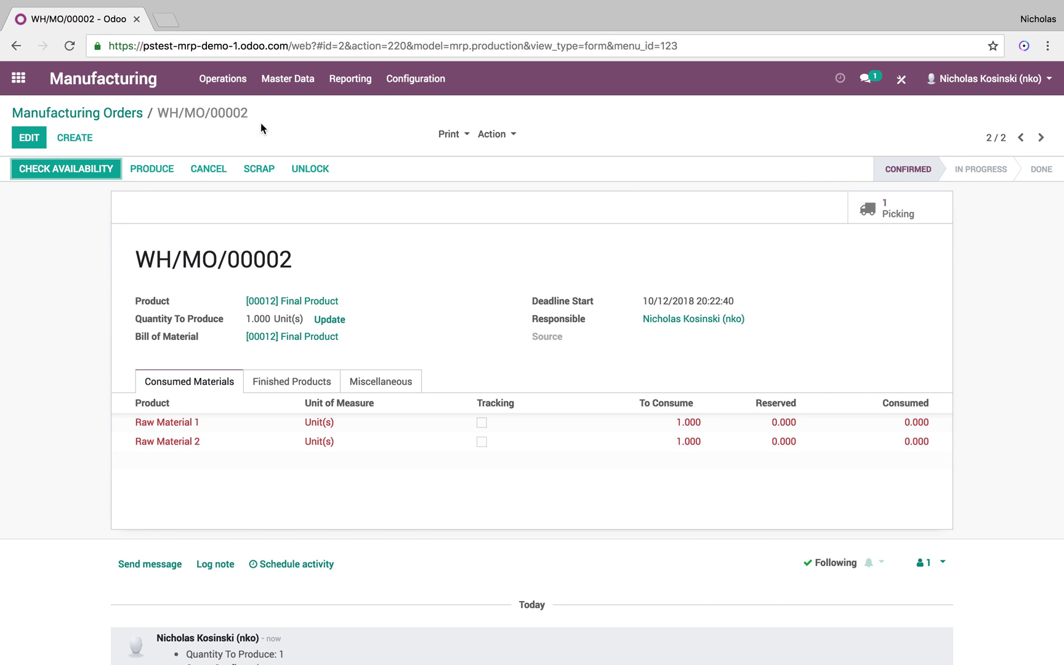
# Open the manufacturing order with available materials, record production of 1 unit of Final Product and mark the order as done.
pyautogui.click(117, 112)
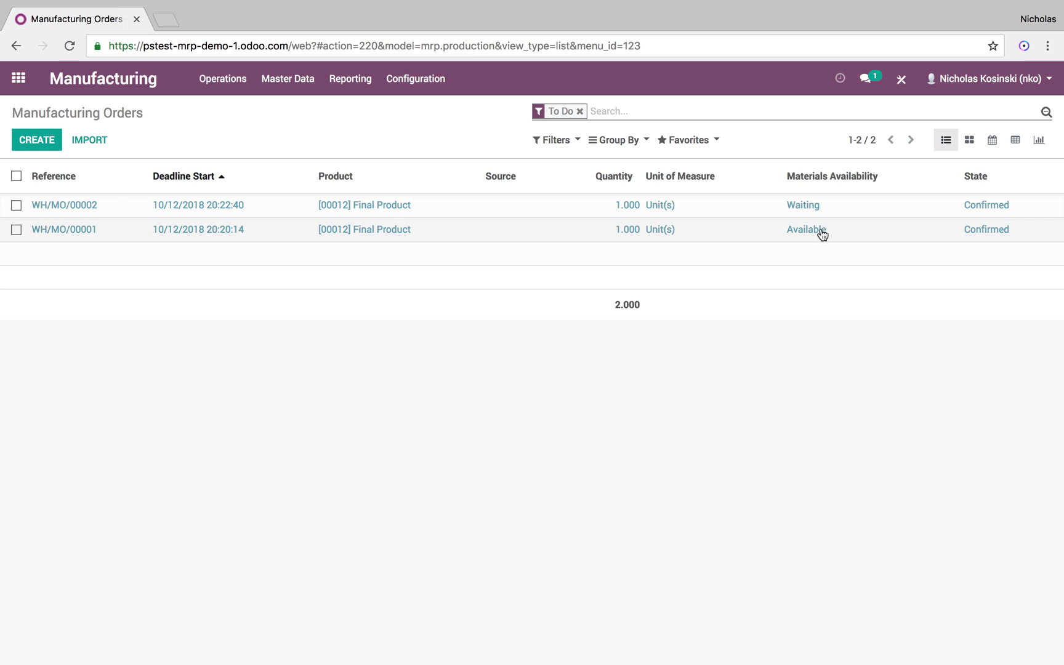
pyautogui.click(87, 242)
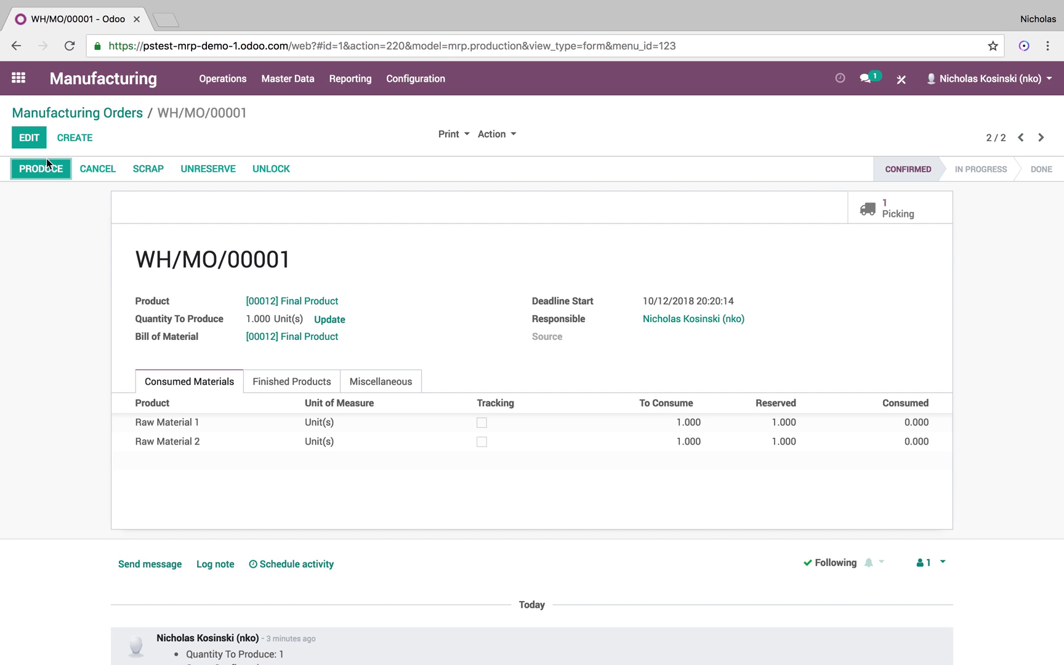
pyautogui.click(46, 170)
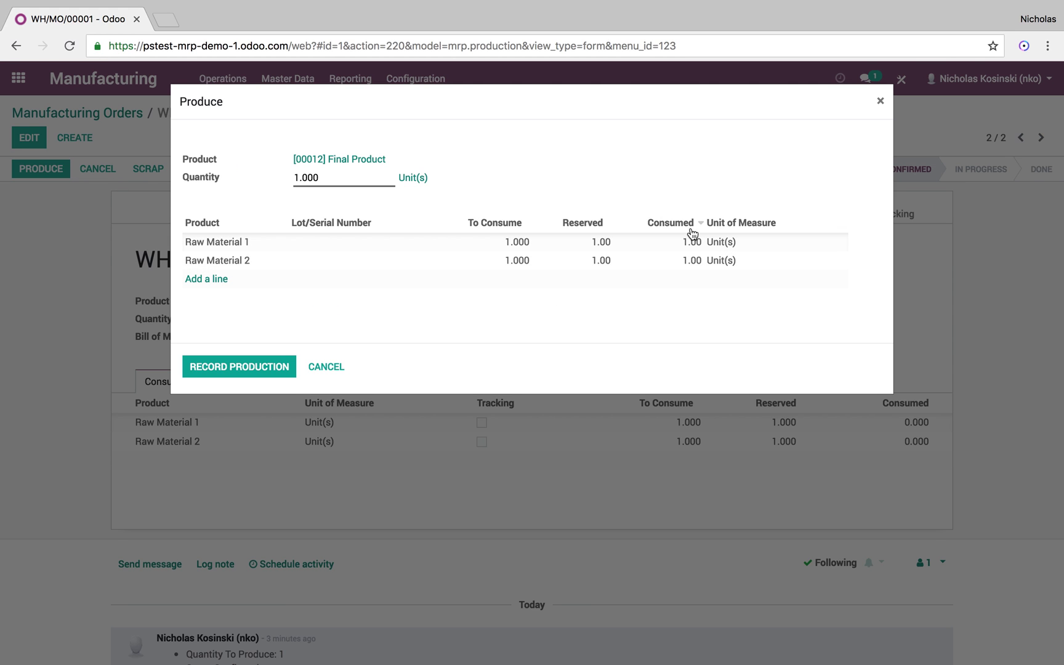
pyautogui.click(266, 368)
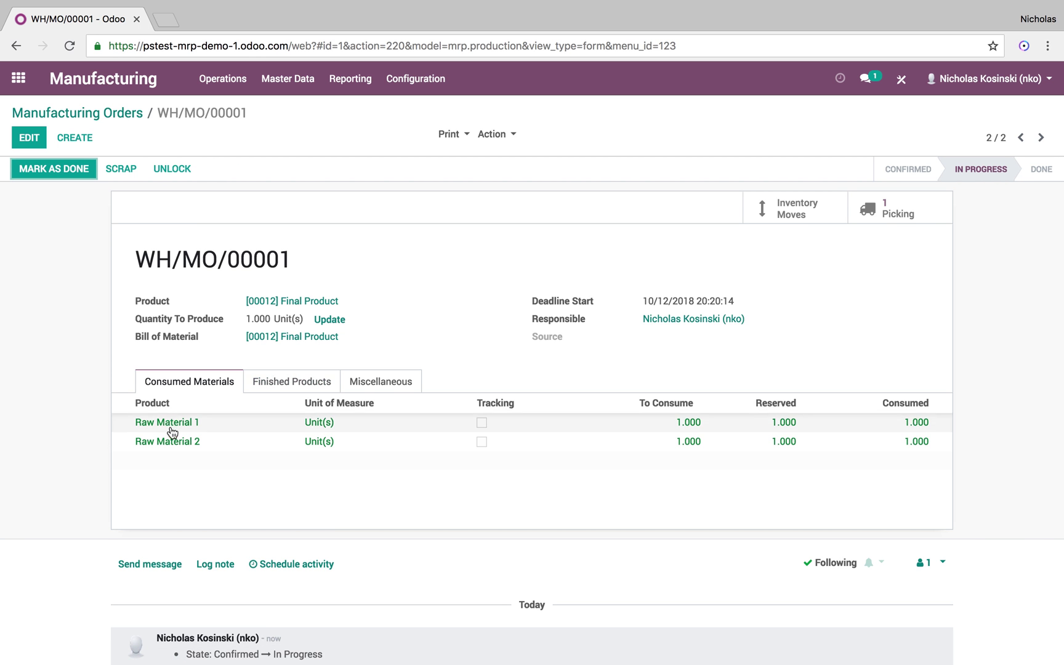
pyautogui.click(72, 170)
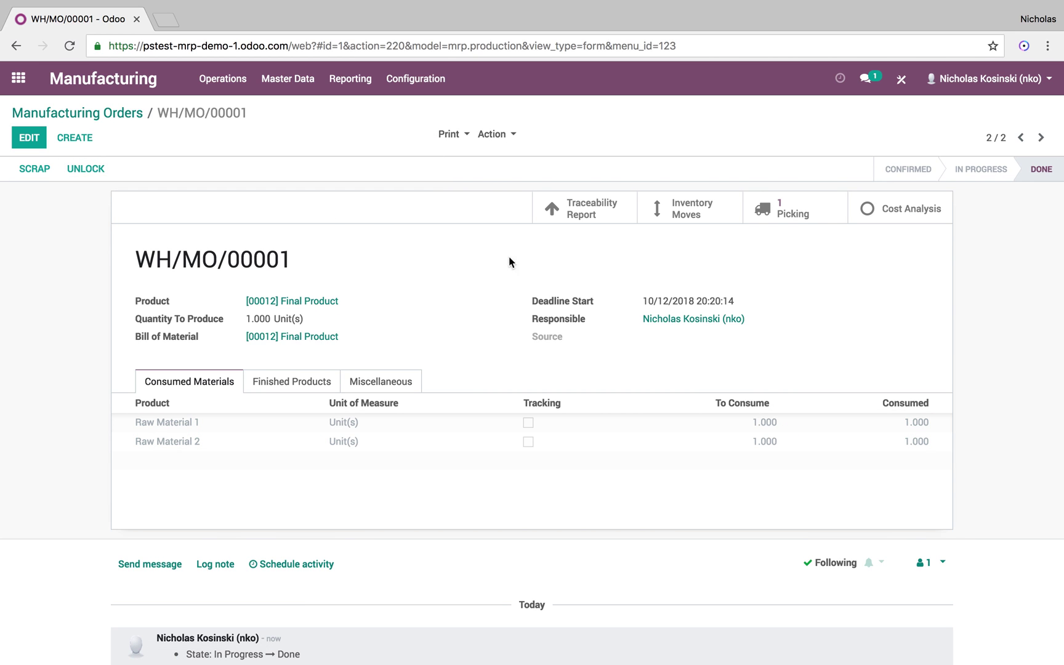
# Review the completed order's Traceability Report with its raw material lines expanded, follow a line's reference and return to the order.
pyautogui.click(586, 221)
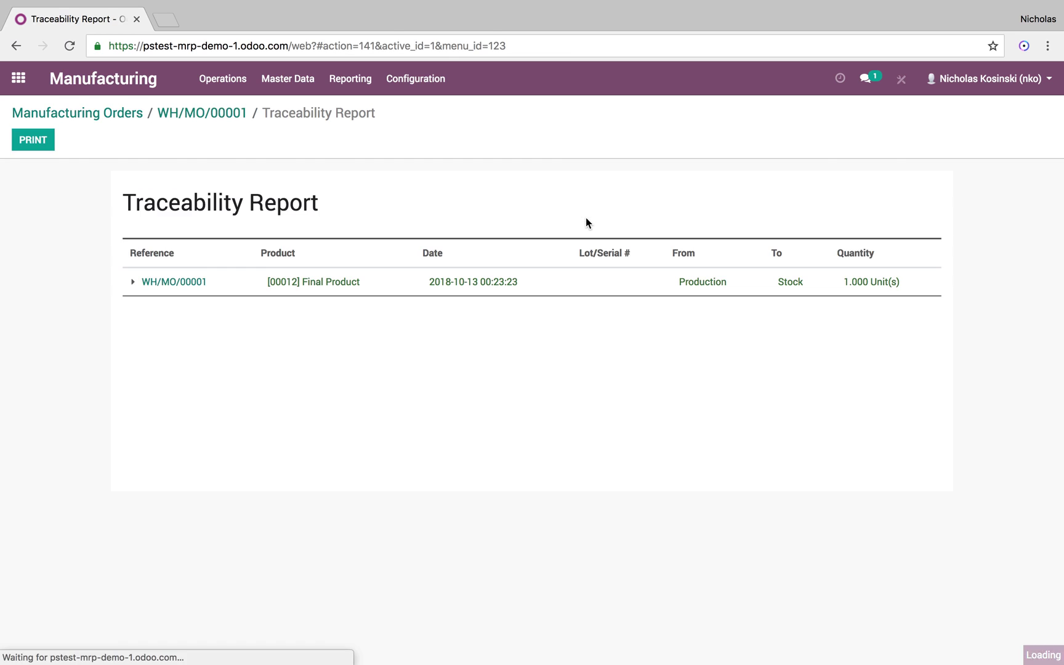
pyautogui.click(132, 281)
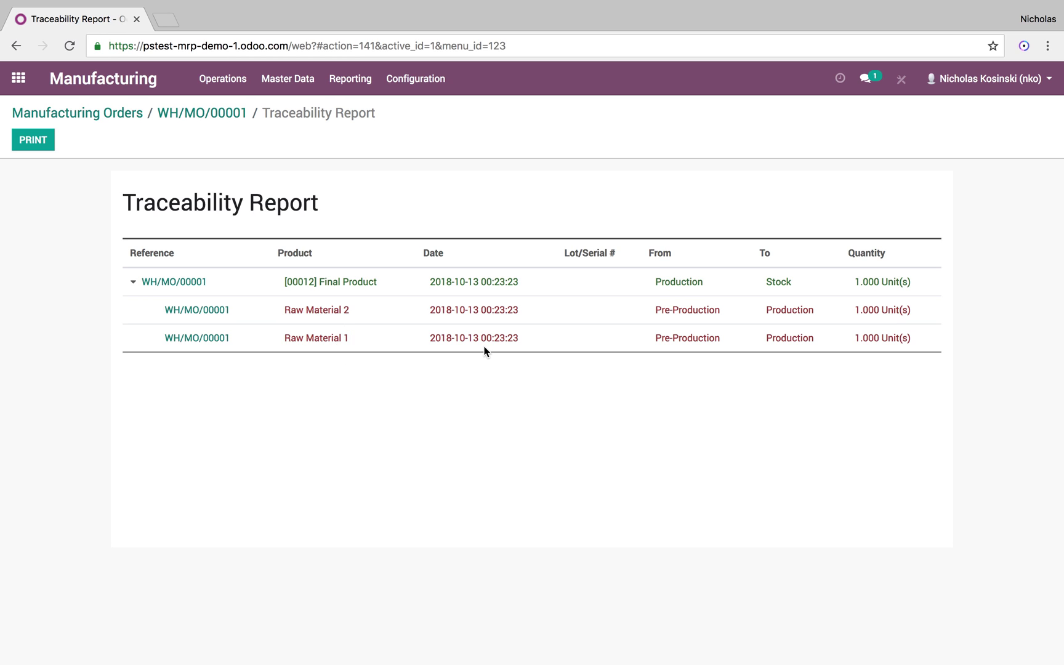
pyautogui.click(198, 311)
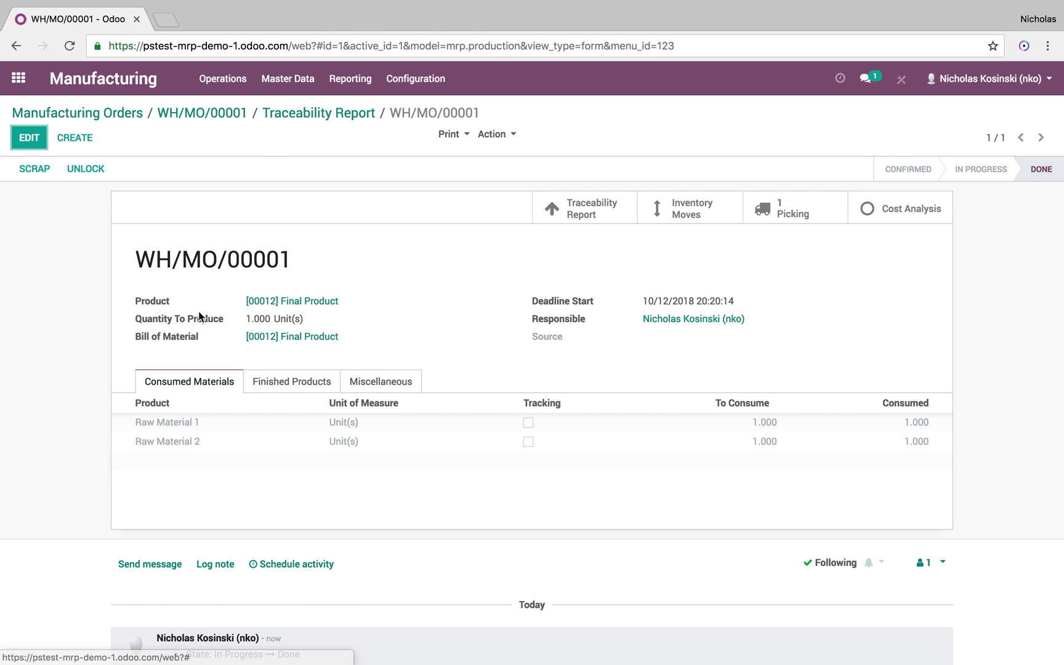
pyautogui.click(232, 114)
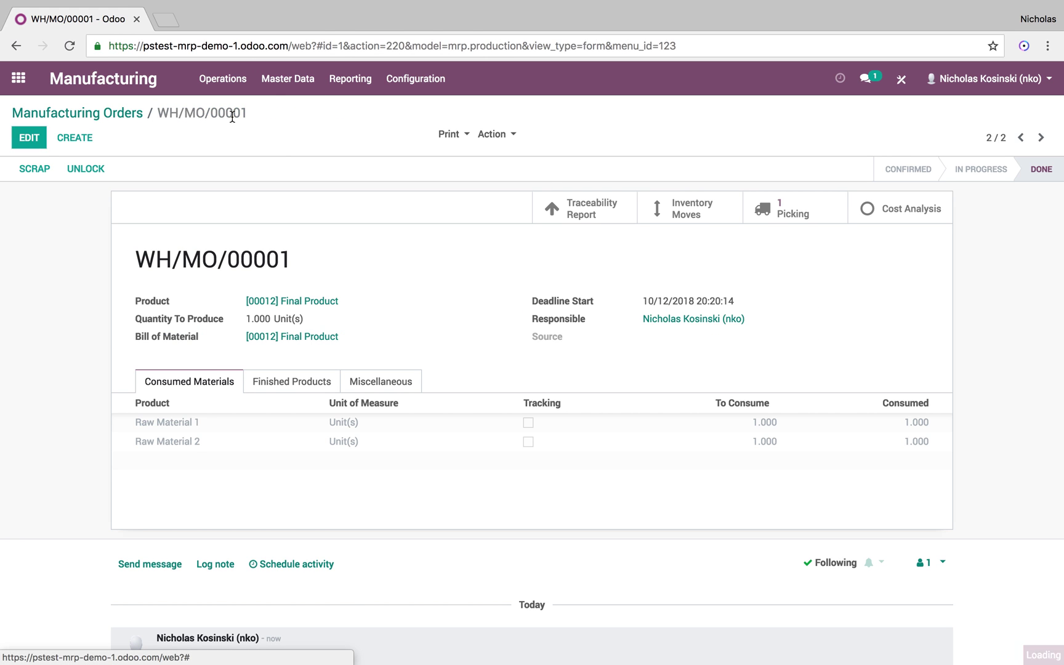
# Review the completed manufacturing order's Inventory Moves and its Cost Analysis.
pyautogui.click(674, 221)
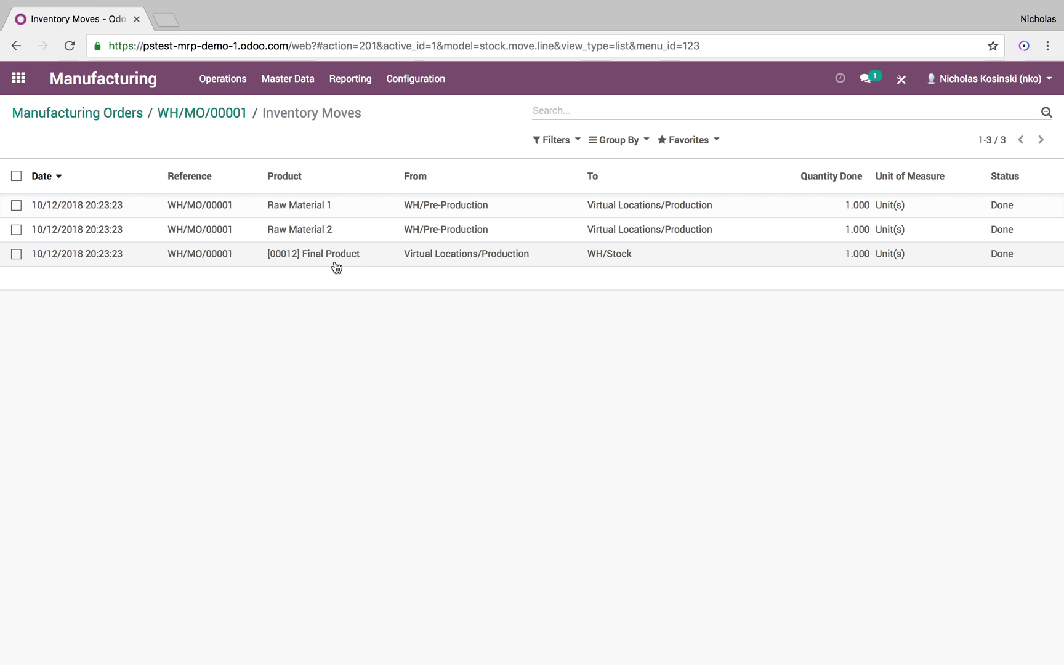
pyautogui.click(220, 114)
pyautogui.click(905, 208)
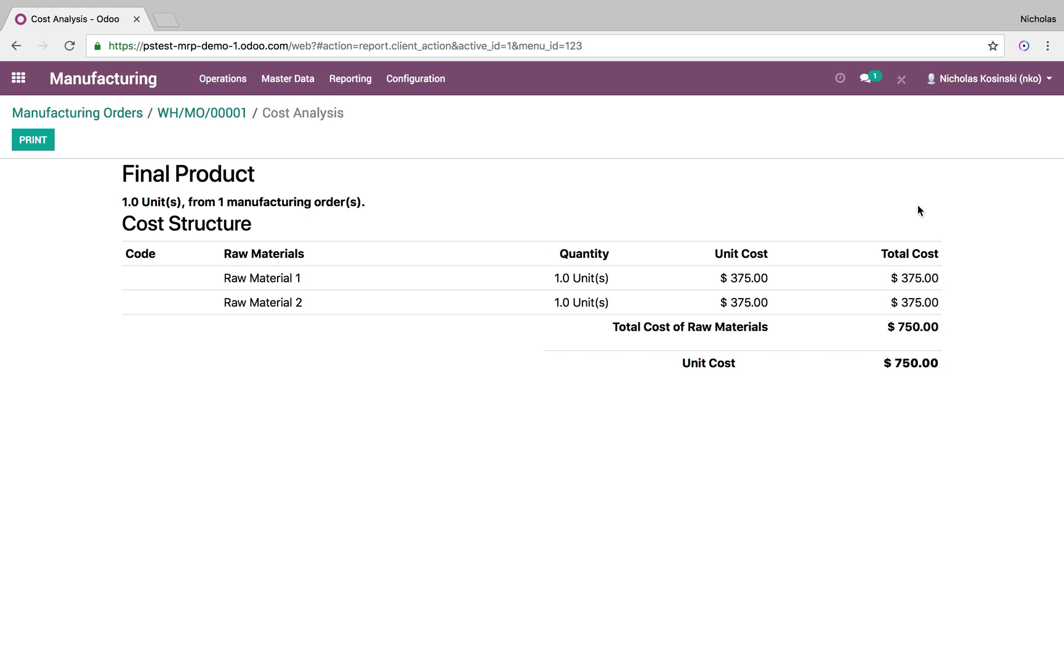
# Return to the manufacturing orders list and replace the To Do filter with the Done filter.
pyautogui.click(127, 117)
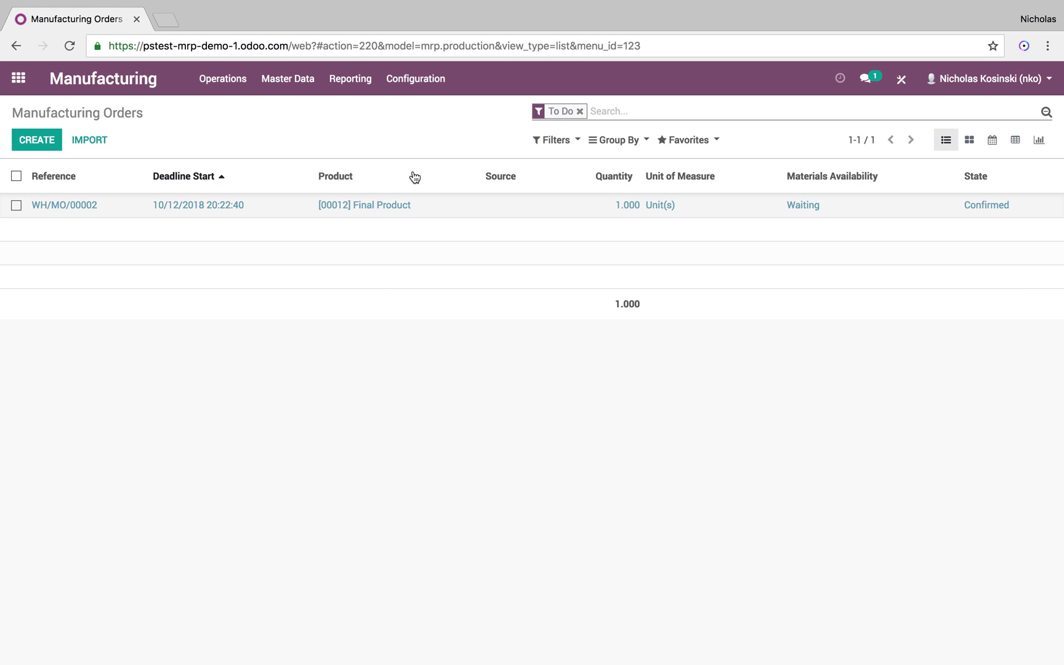
pyautogui.press('BackSpace')
pyautogui.click(572, 141)
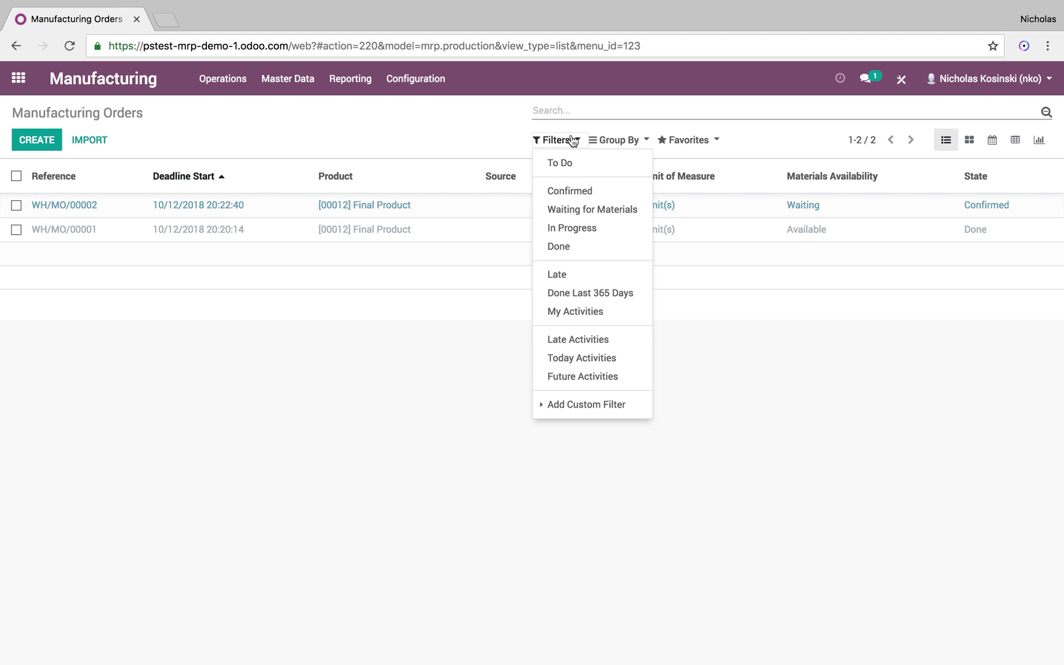
pyautogui.click(579, 252)
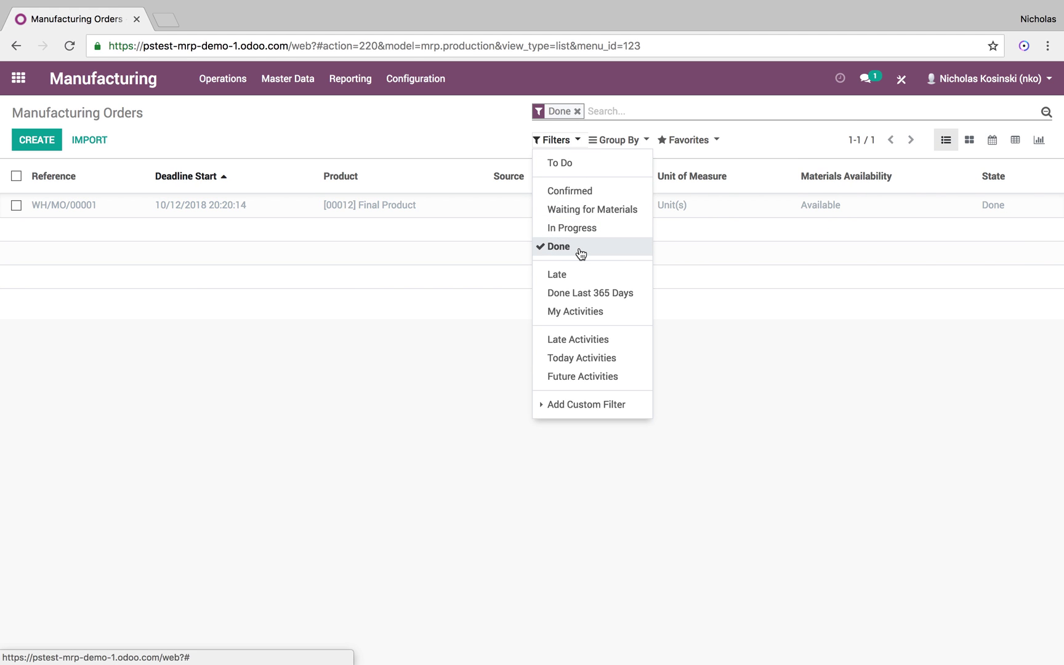
pyautogui.click(394, 360)
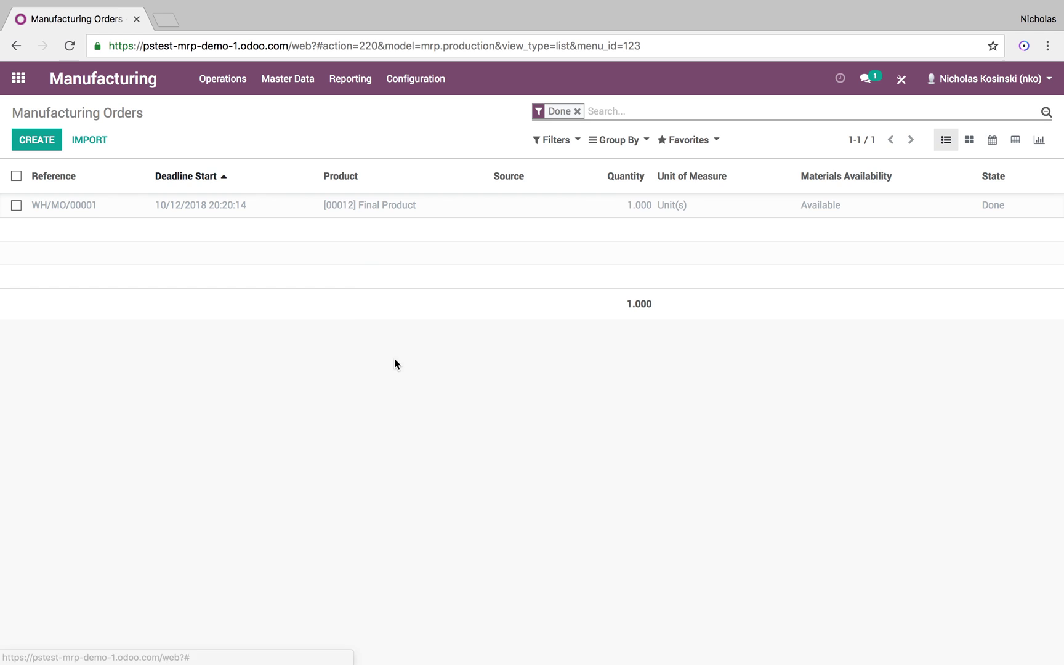
pyautogui.click(346, 86)
# Retrieve the Inventory Report in the Inventory app and expand the Final Product group to review its stock by location.
pyautogui.click(18, 78)
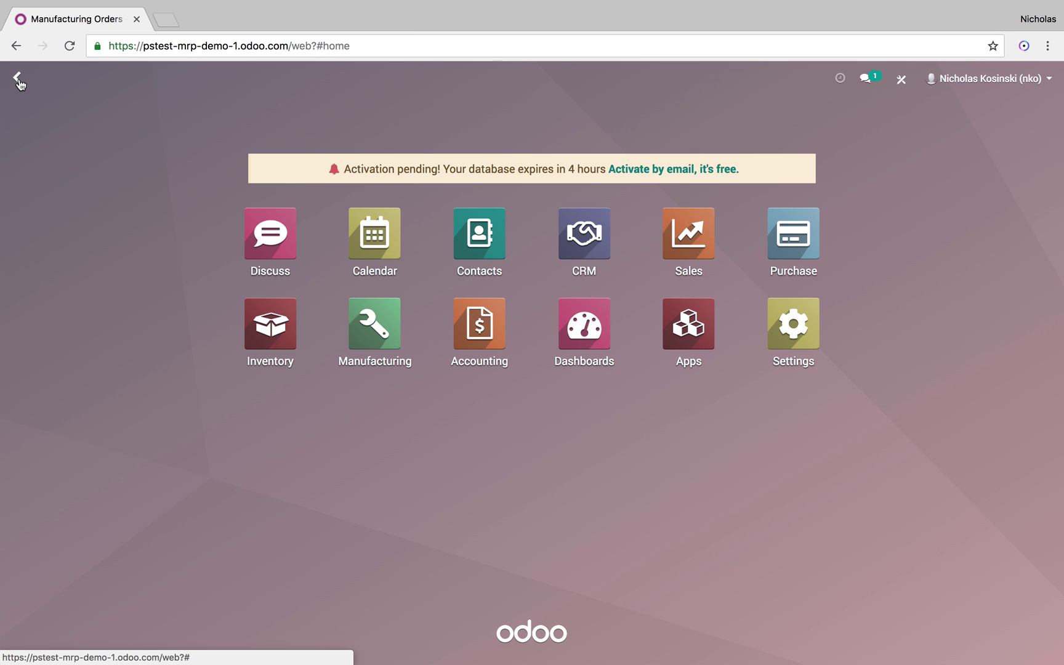
pyautogui.click(270, 323)
pyautogui.click(369, 80)
pyautogui.click(372, 130)
pyautogui.click(303, 253)
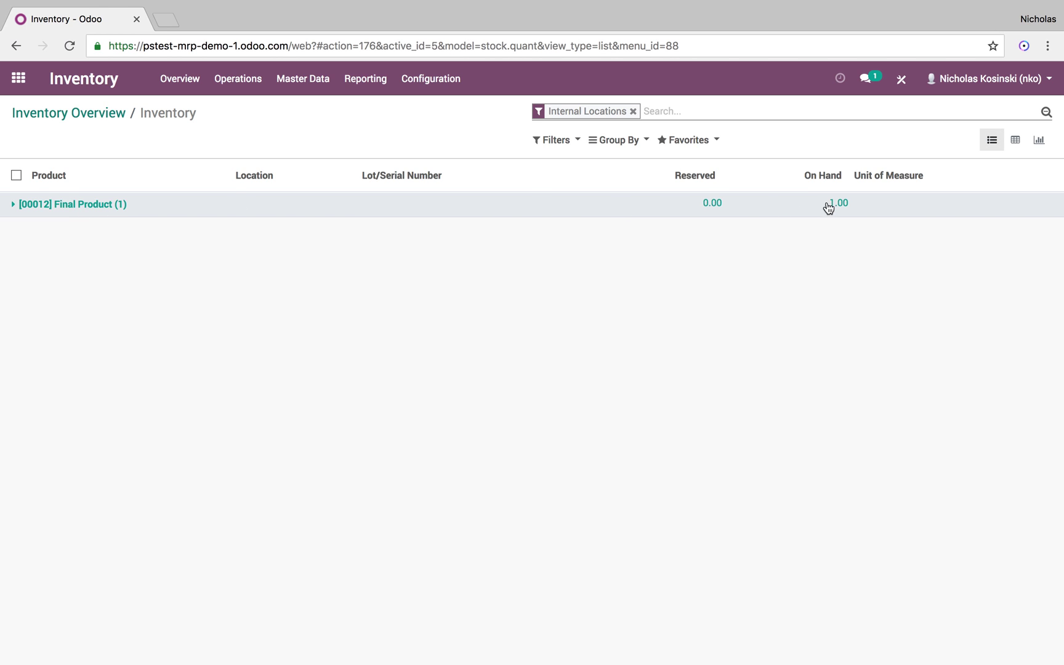
pyautogui.click(111, 206)
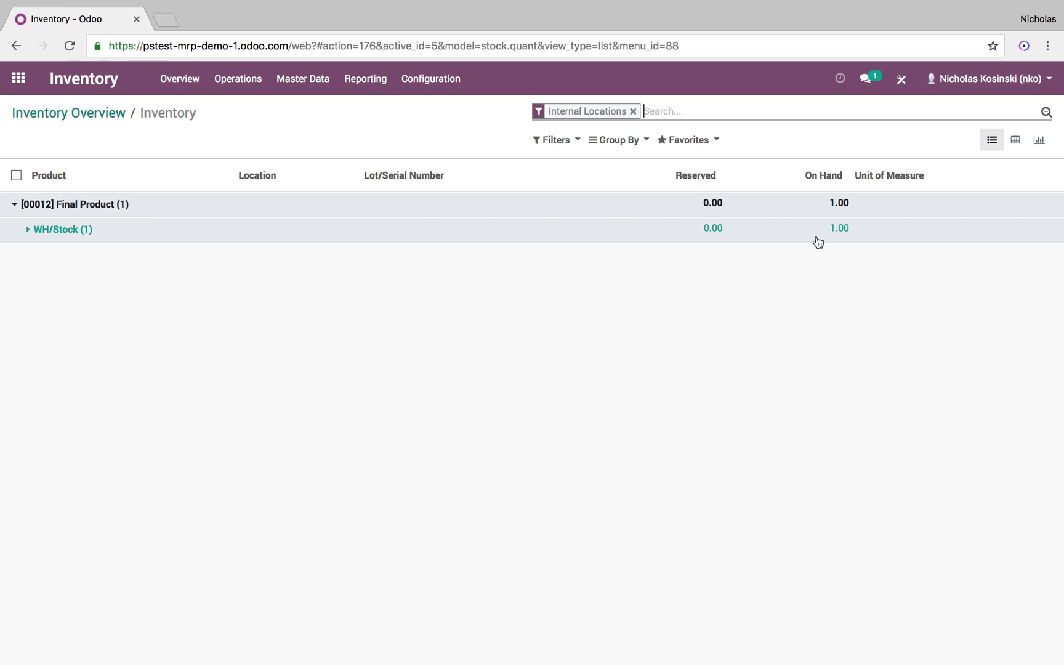
# Start a quotation in the Sales app, create the customer from the customer's full name, and set the payment terms to Immediate Payment.
pyautogui.click(18, 78)
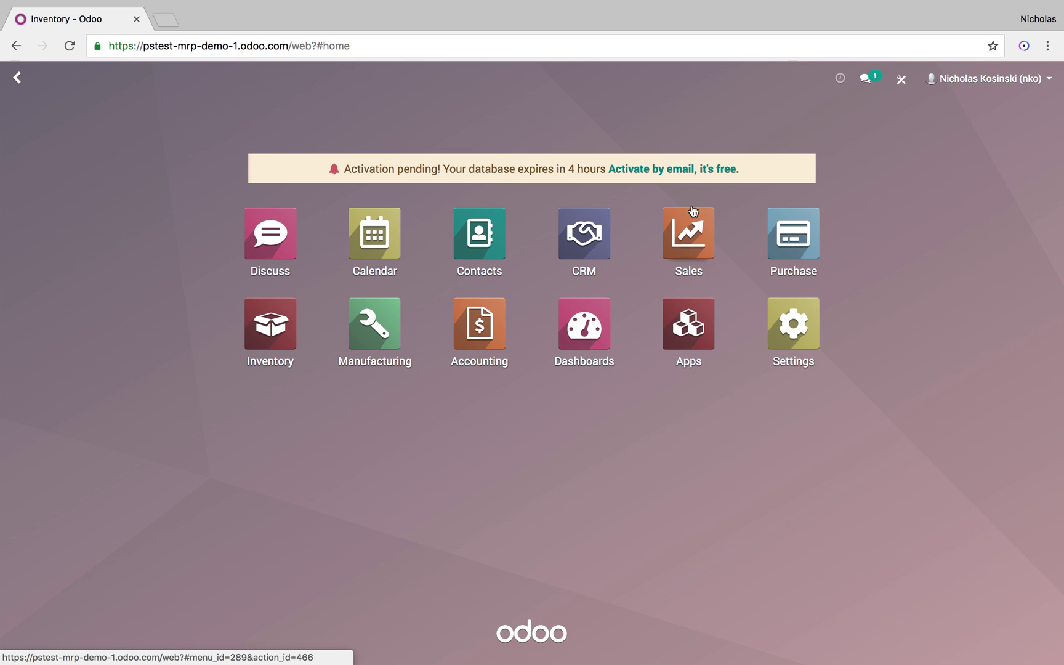
pyautogui.click(699, 252)
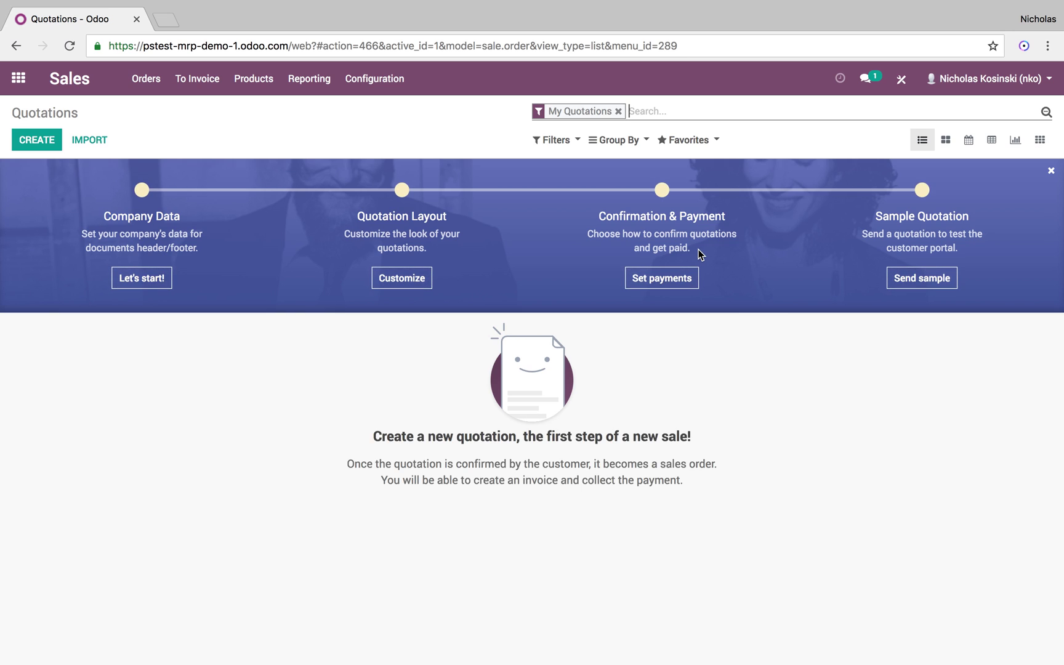
pyautogui.click(36, 139)
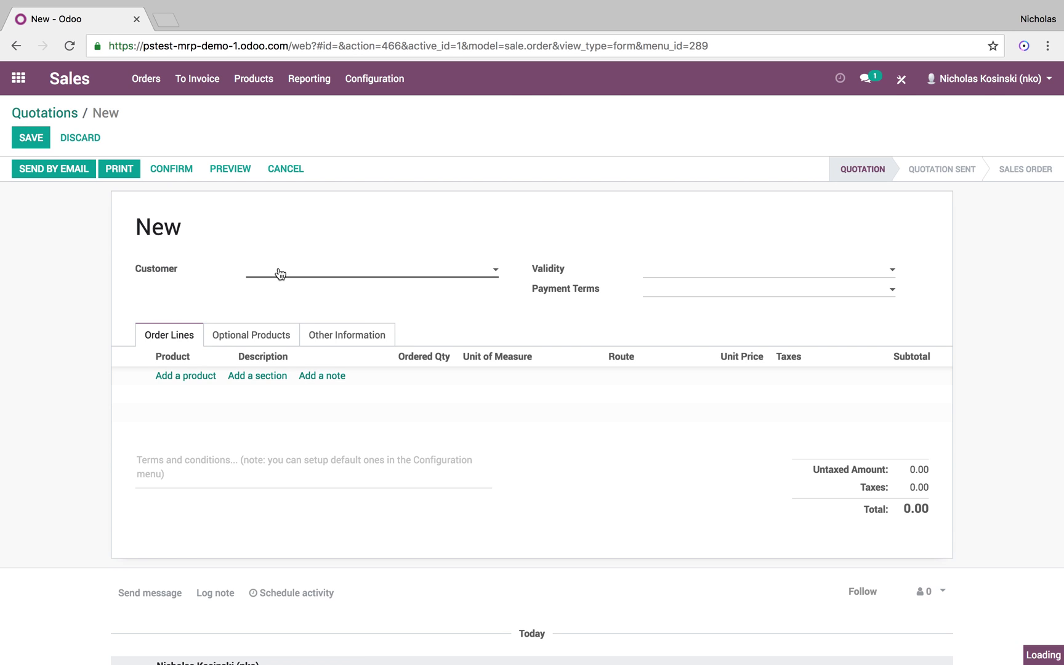
pyautogui.click(279, 273)
pyautogui.write('John Doe')
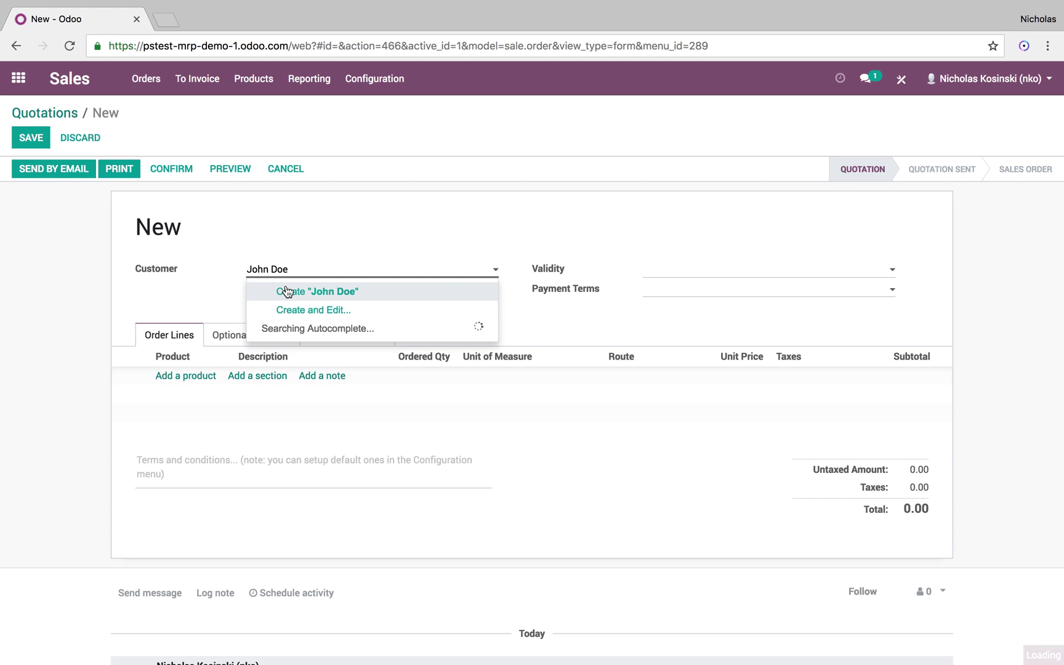
pyautogui.click(282, 291)
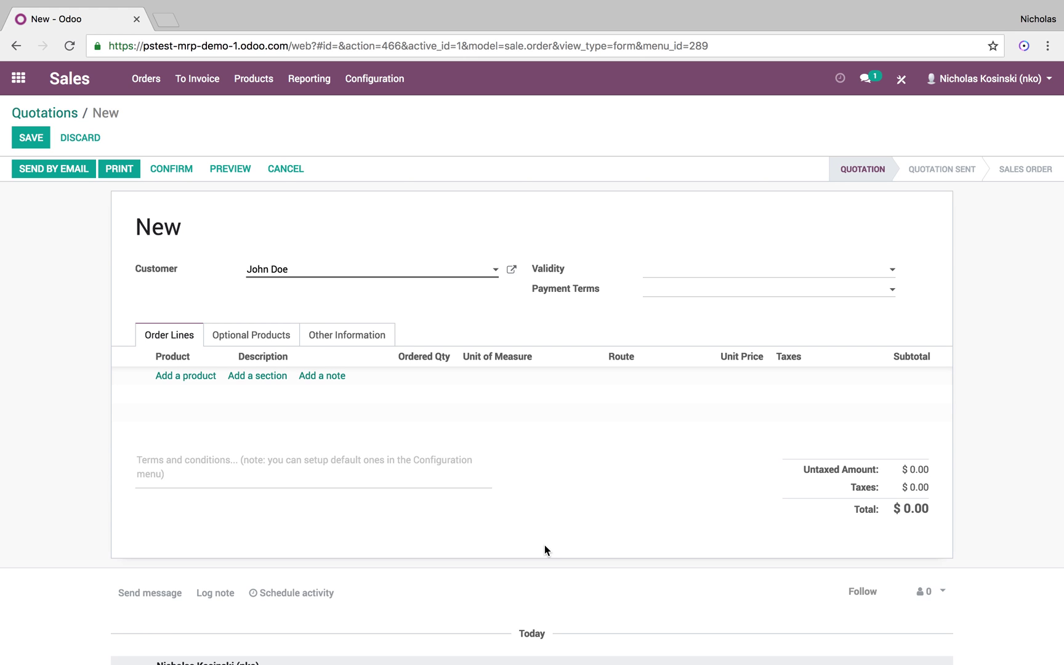
pyautogui.click(697, 289)
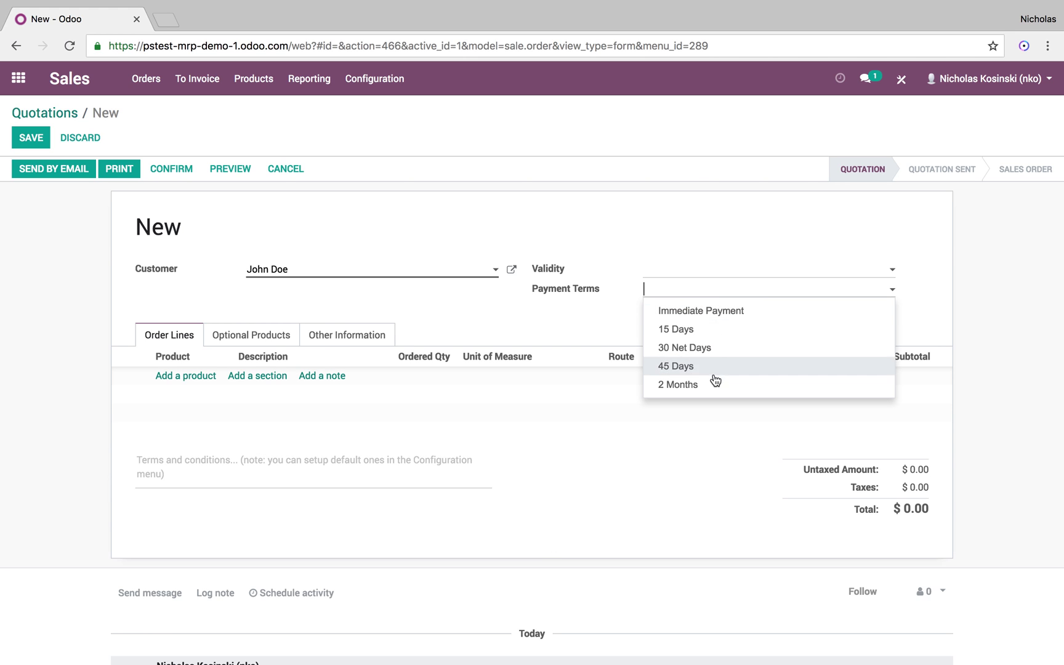
pyautogui.click(715, 311)
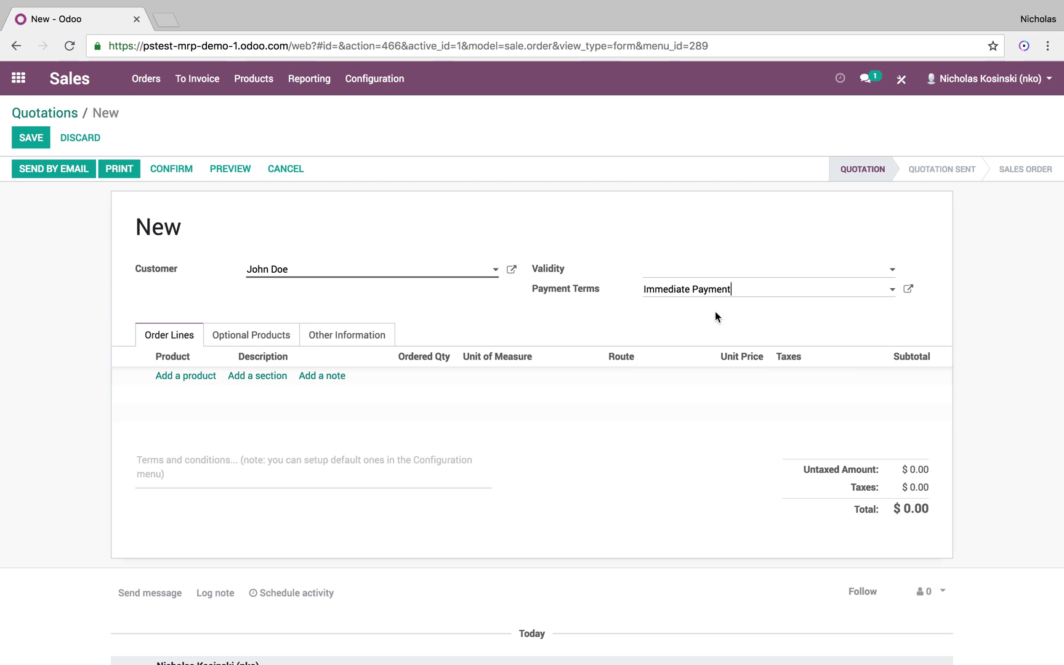
# Add Final Product as an order line on the quotation.
pyautogui.click(205, 377)
pyautogui.click(207, 401)
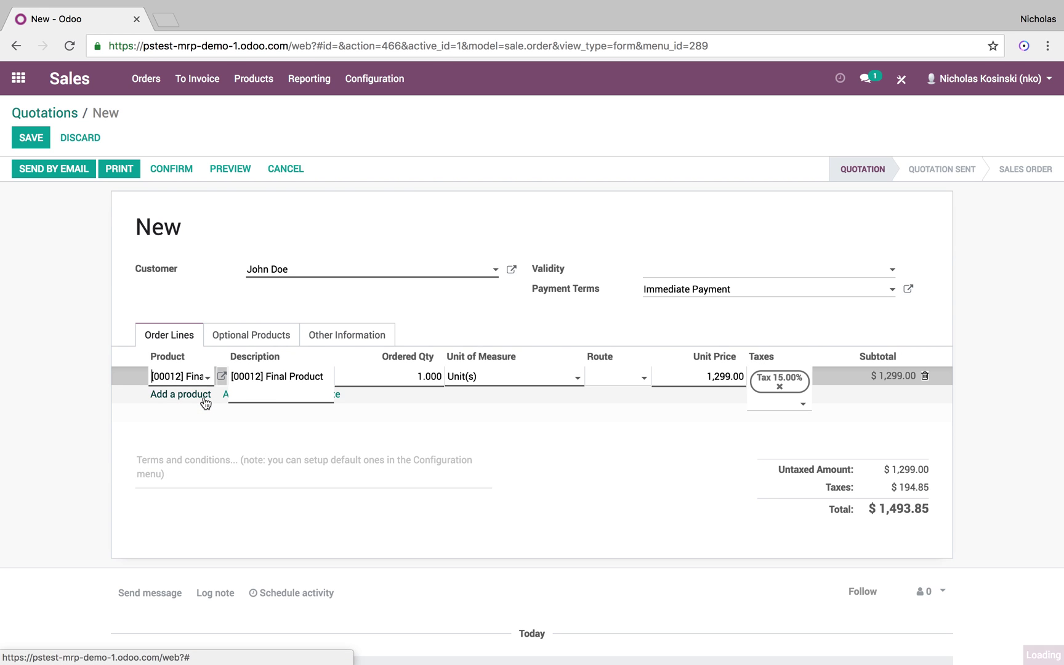
pyautogui.click(45, 420)
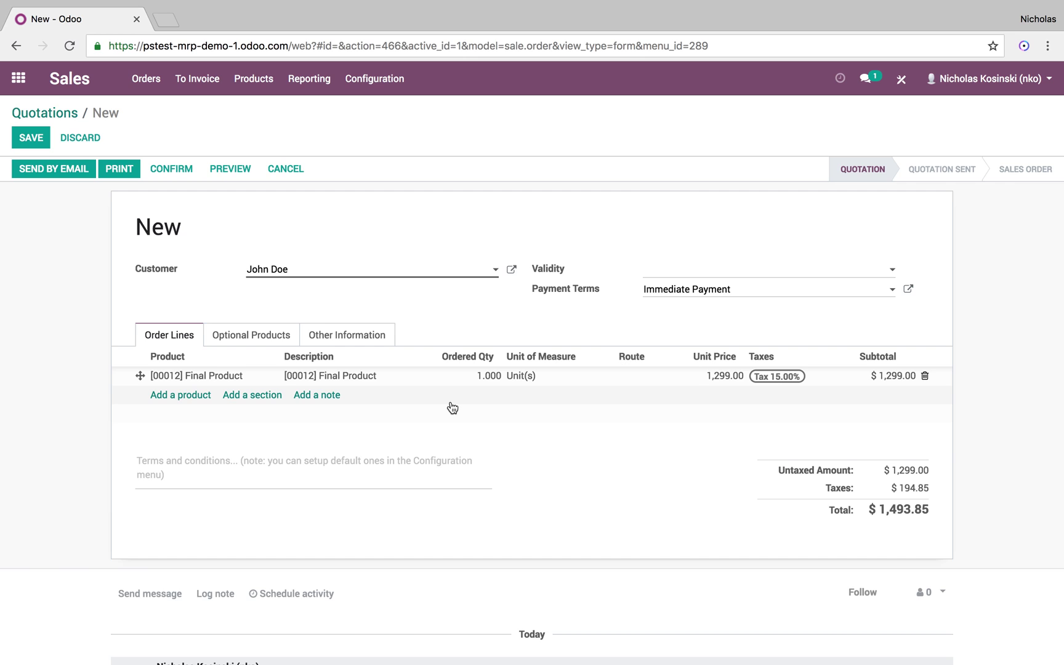
# Try an ordered quantity of 2 on the Final Product line, and set it back to 1.
pyautogui.click(489, 375)
pyautogui.write('2')
pyautogui.click(559, 475)
pyautogui.click(463, 375)
pyautogui.write('1')
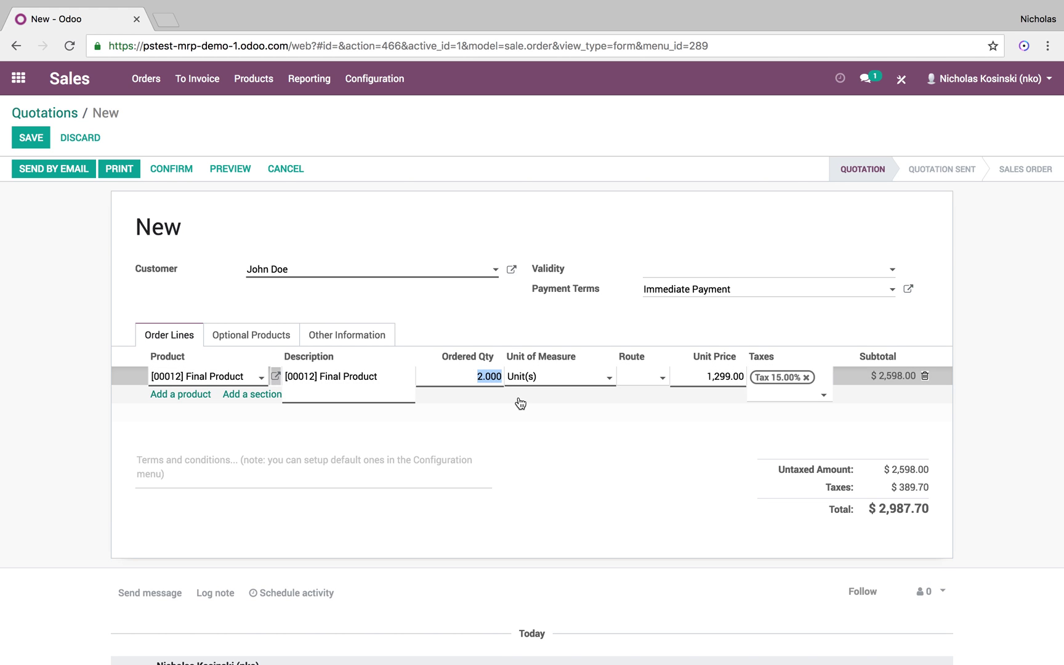
pyautogui.click(587, 451)
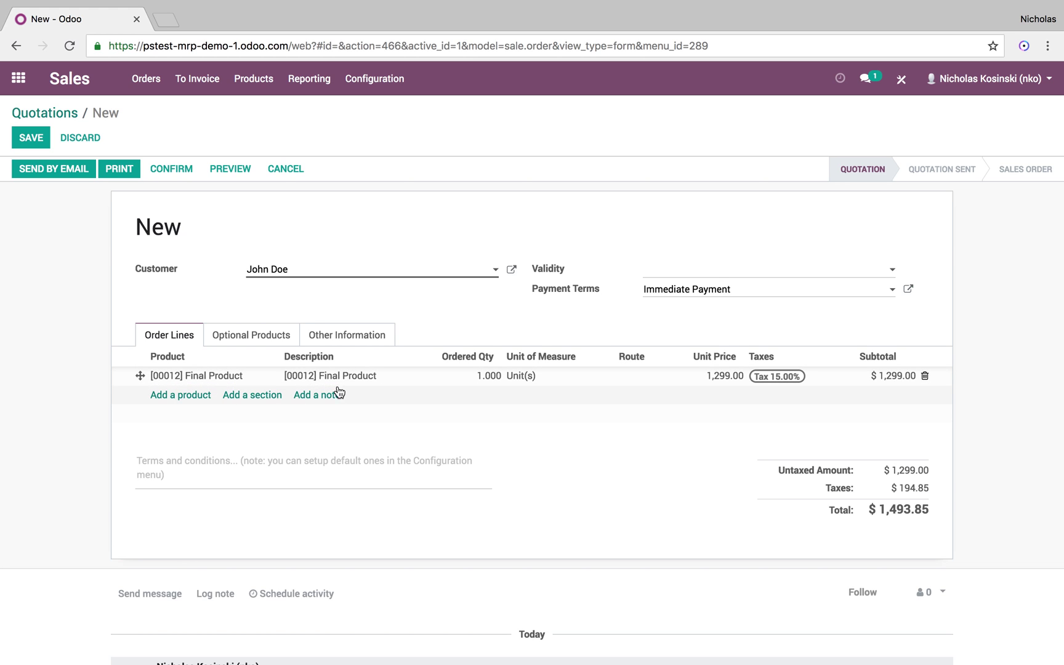
# Save the quotation and confirm it as a sales order.
pyautogui.click(34, 141)
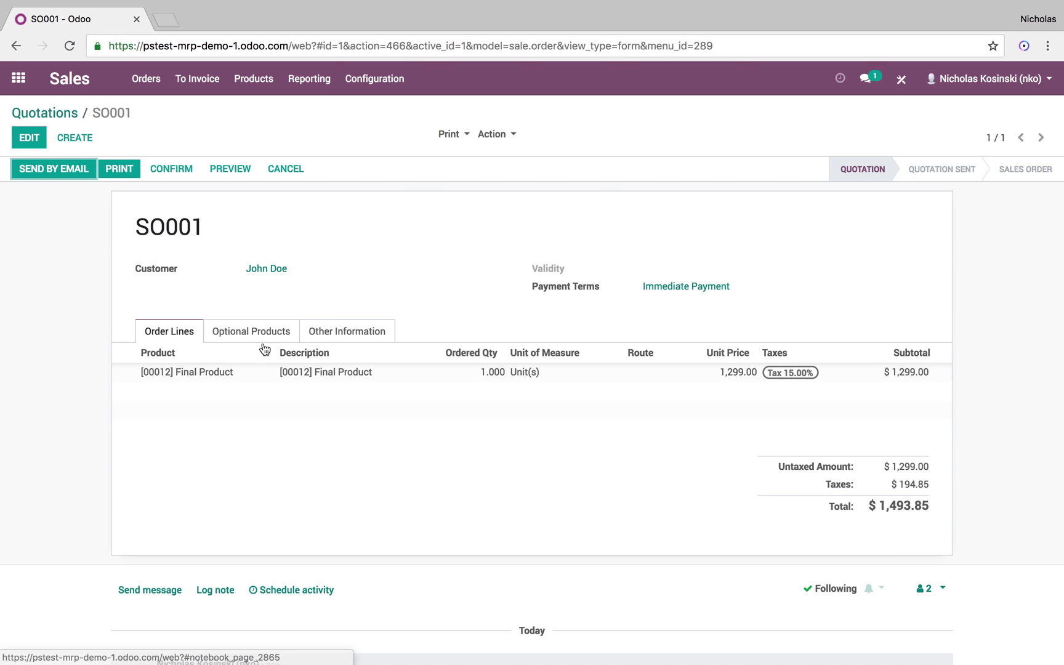
pyautogui.click(190, 171)
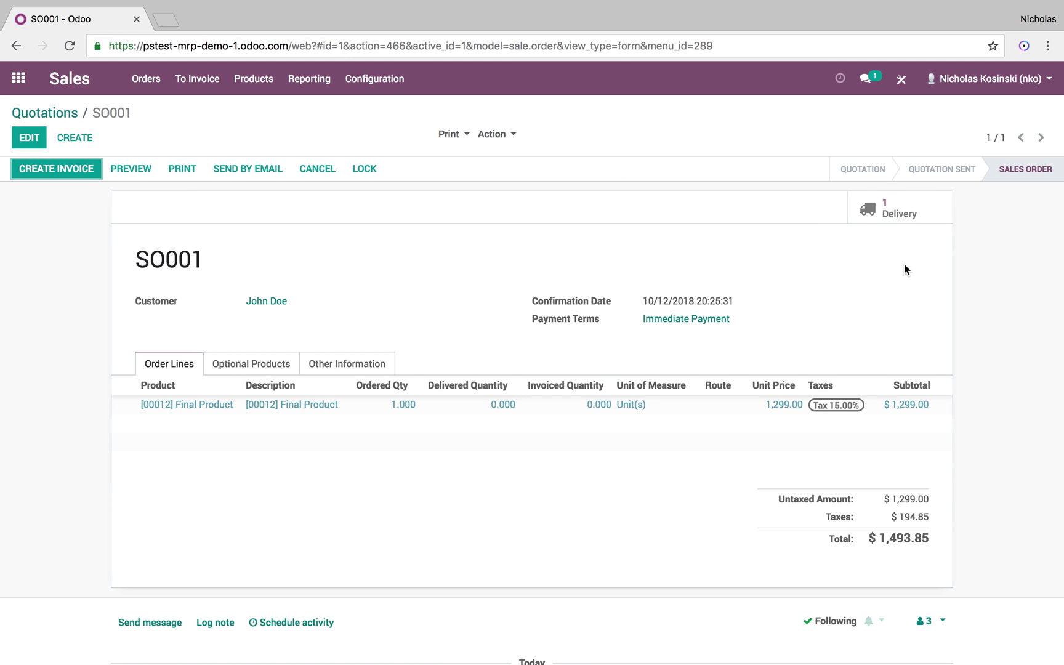
# Open the sales order's ready delivery order in the Inventory app and validate it, processing all reserved quantities.
pyautogui.click(19, 78)
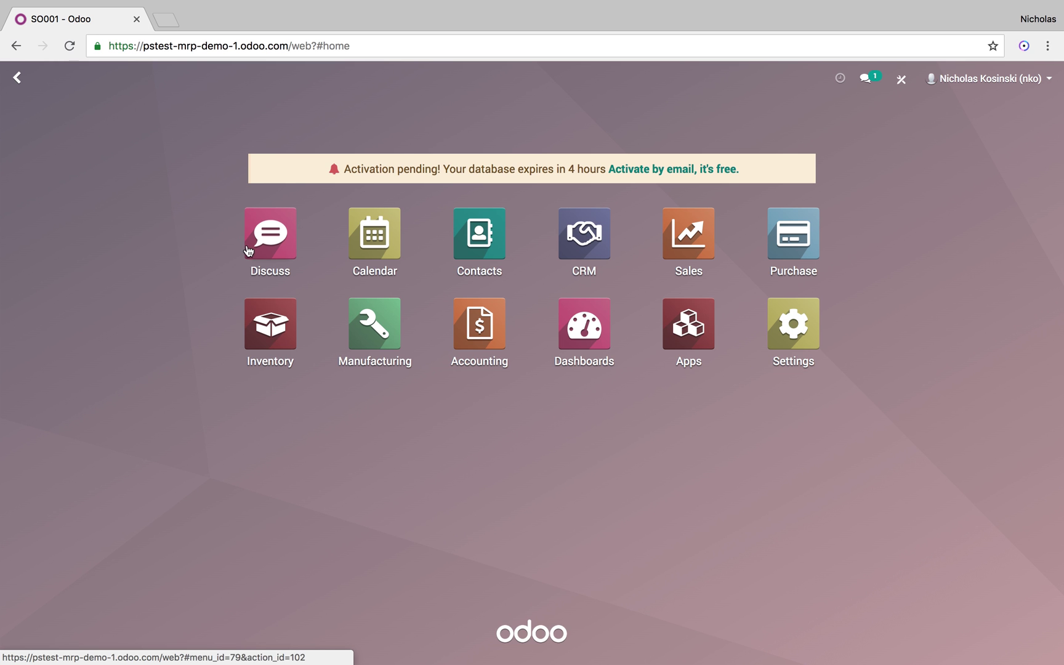
pyautogui.click(263, 299)
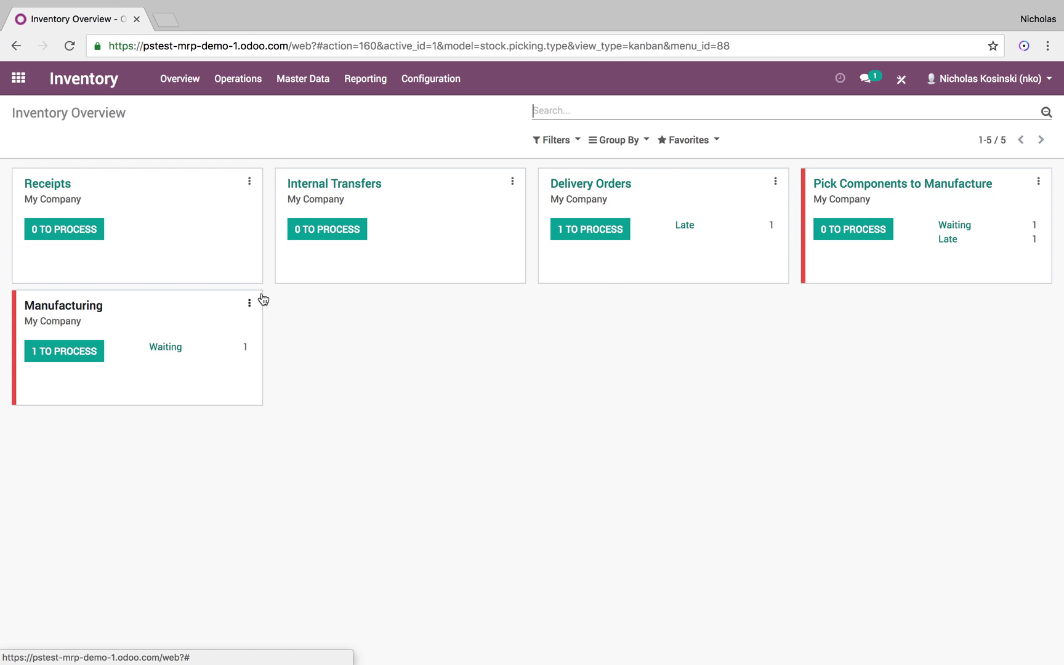
pyautogui.click(603, 231)
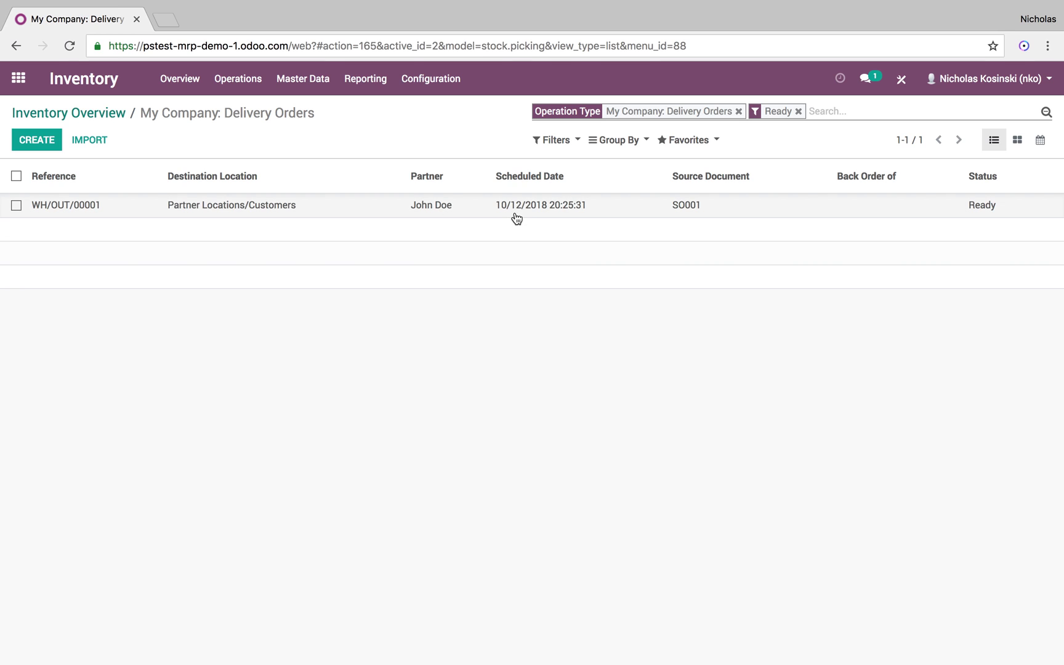
pyautogui.click(560, 219)
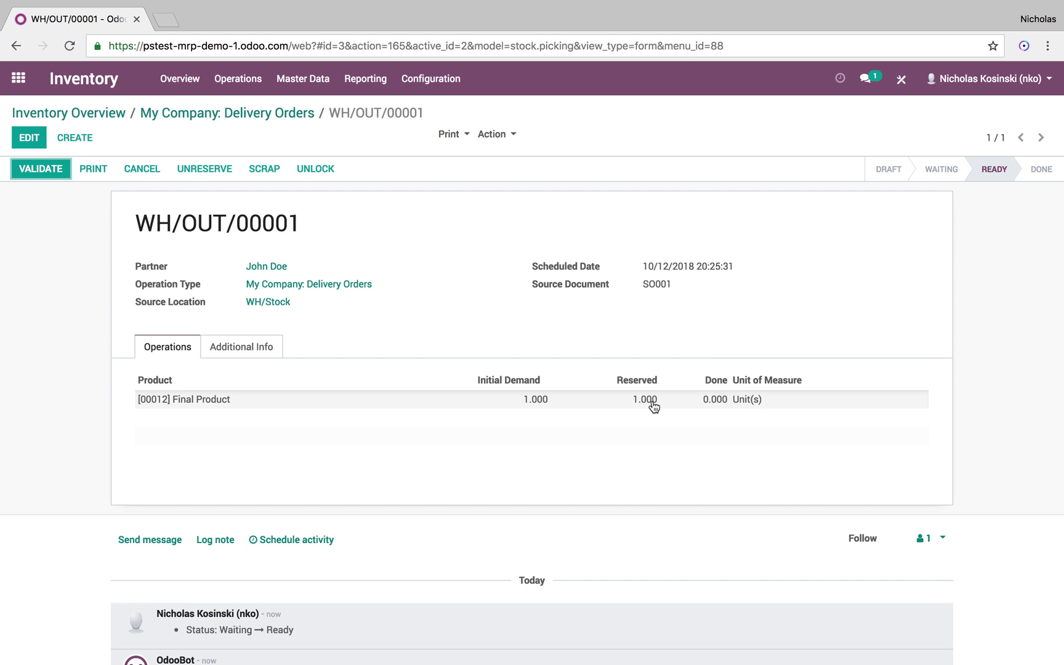
pyautogui.click(47, 168)
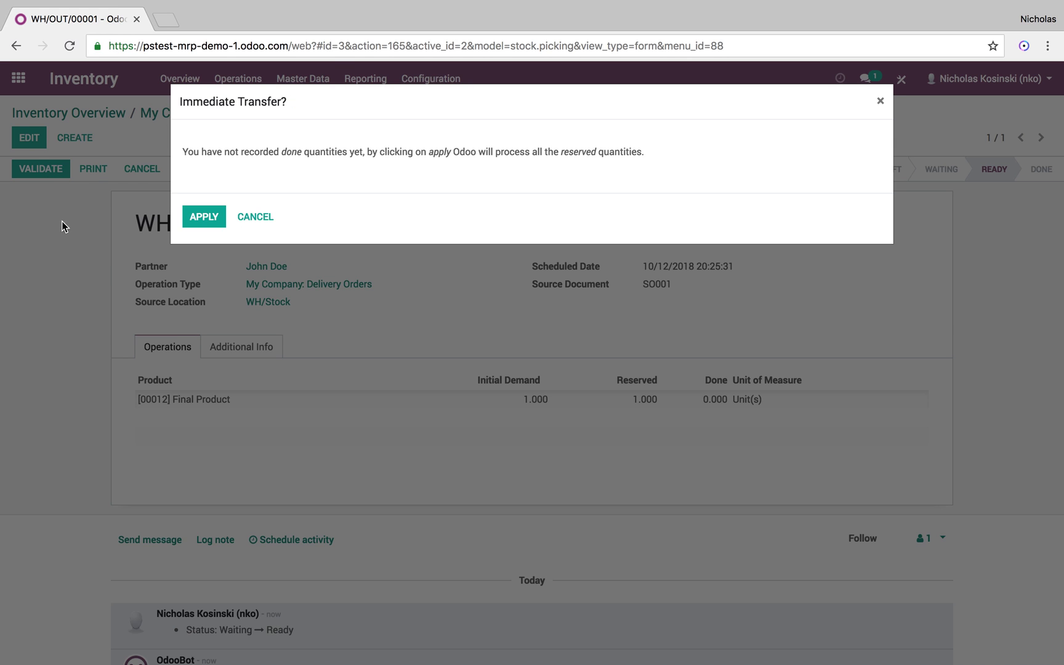
pyautogui.click(204, 217)
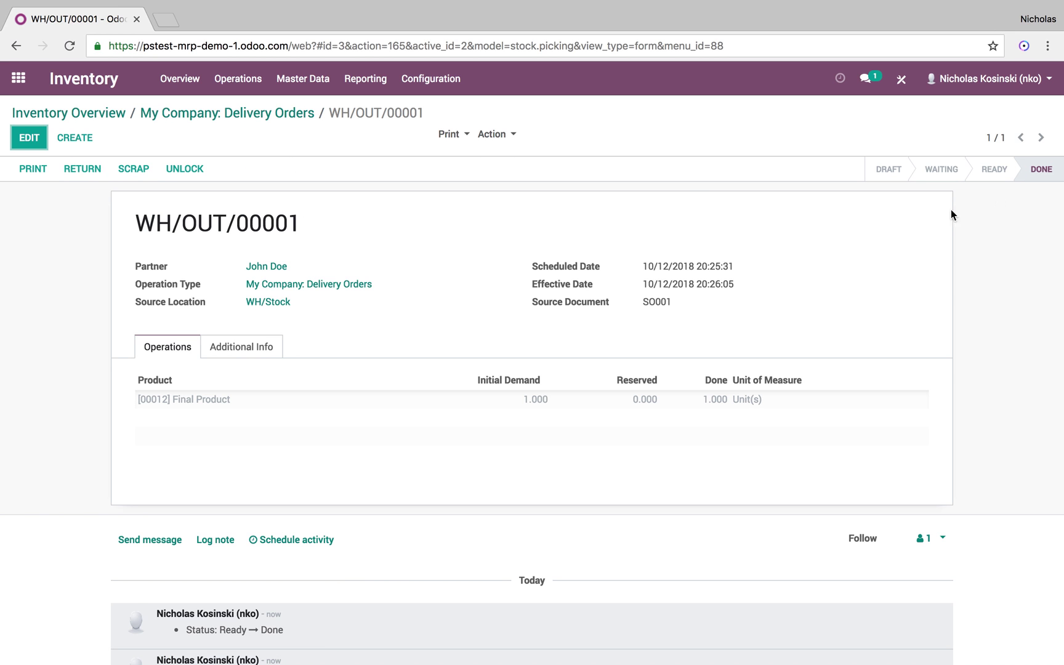
# Review the completed delivery order's additional information and operations, and retrieve the Inventory Report to check the remaining stock.
pyautogui.click(240, 348)
pyautogui.click(186, 348)
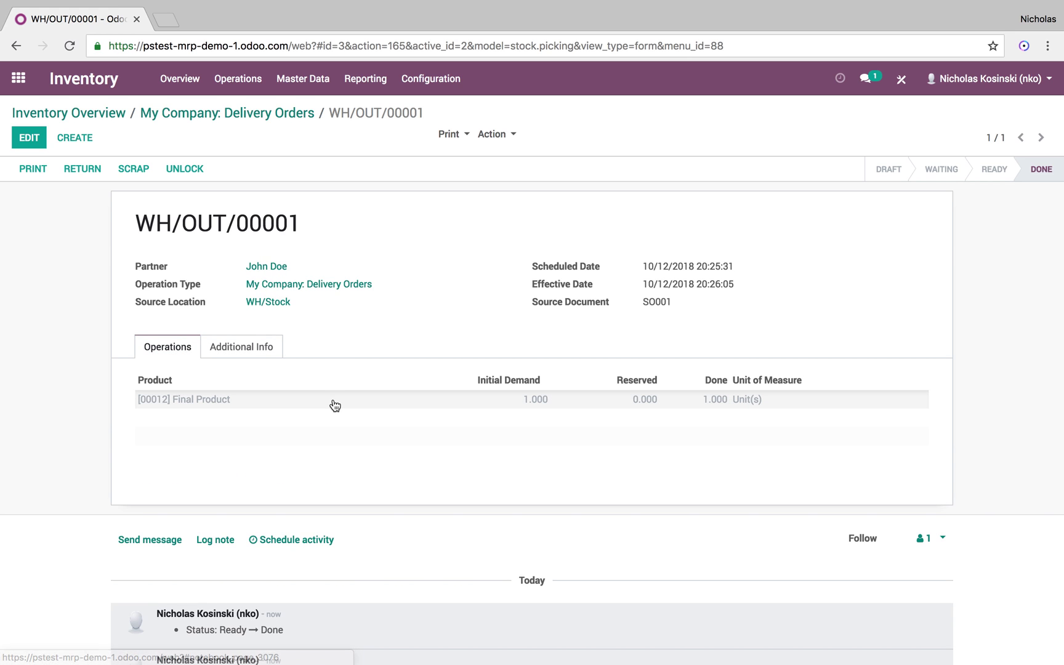
pyautogui.click(370, 80)
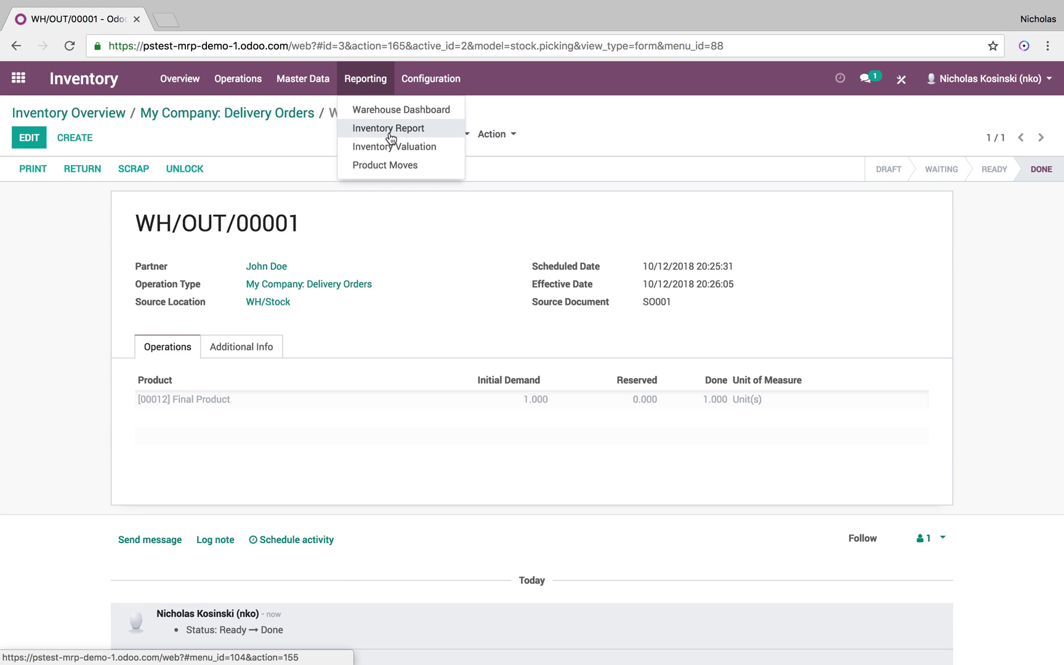
pyautogui.click(388, 128)
pyautogui.click(320, 261)
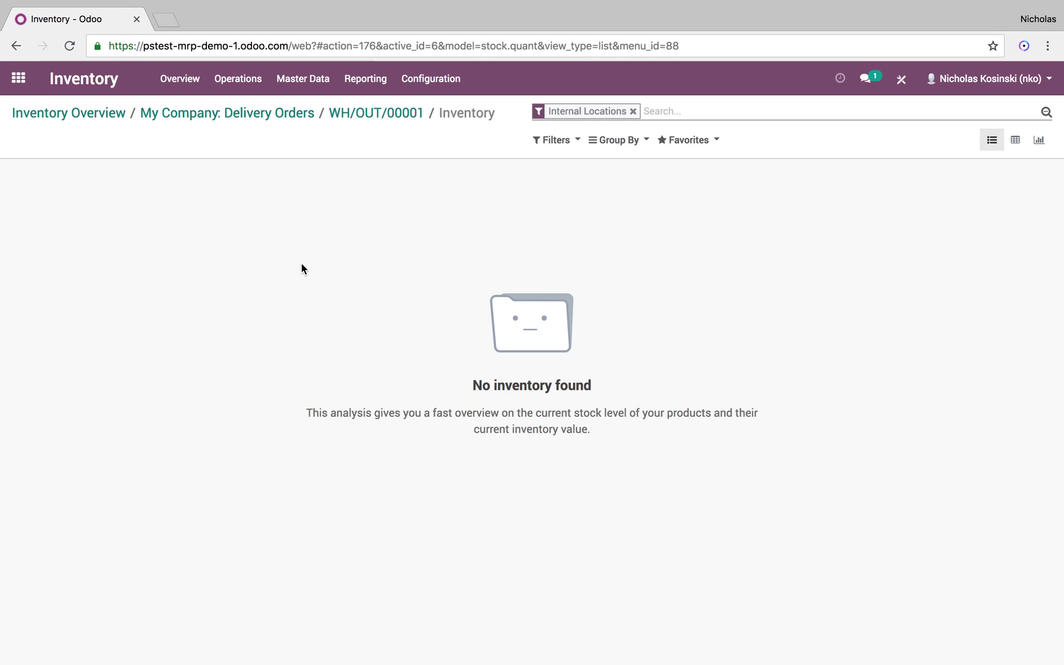
# Start another quotation in the Sales app for the same customer with a Final Product order line.
pyautogui.click(18, 78)
pyautogui.click(687, 237)
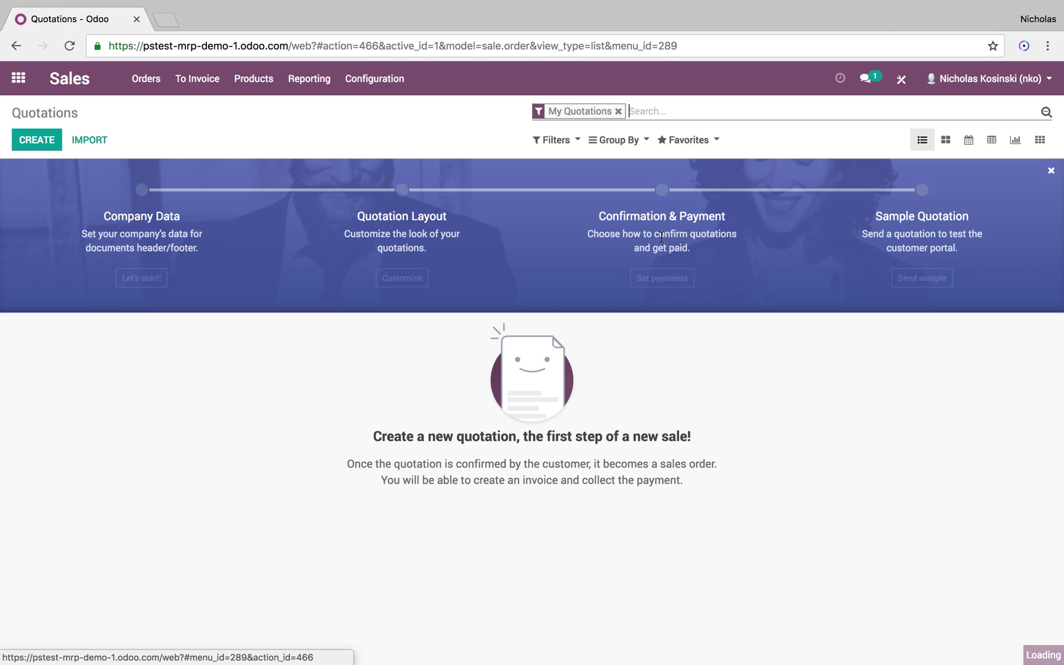
pyautogui.click(34, 142)
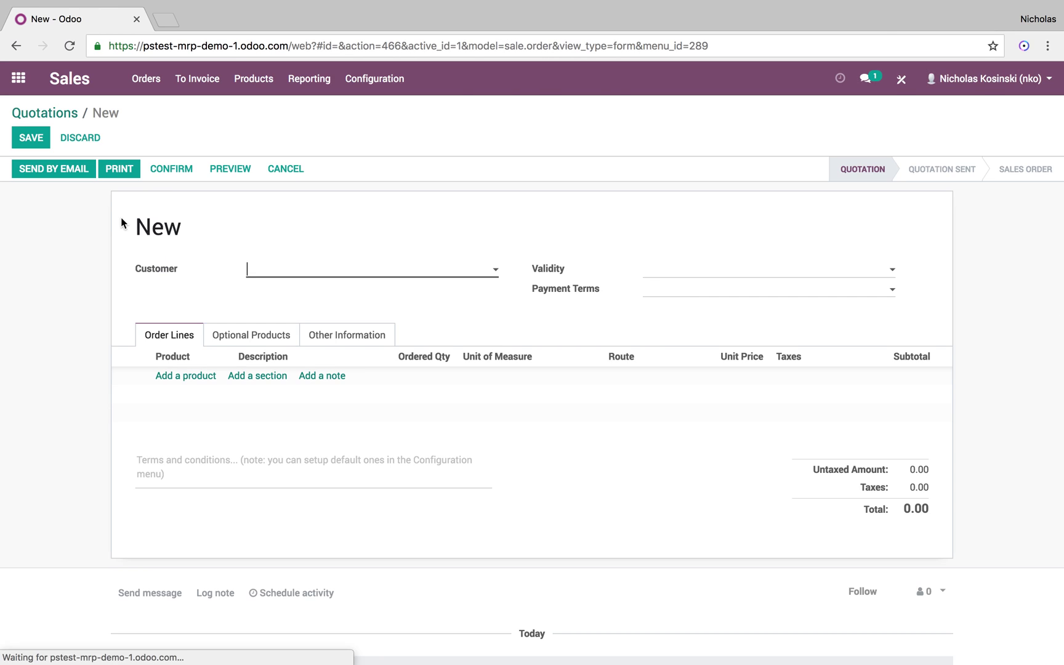
pyautogui.click(273, 273)
pyautogui.click(282, 291)
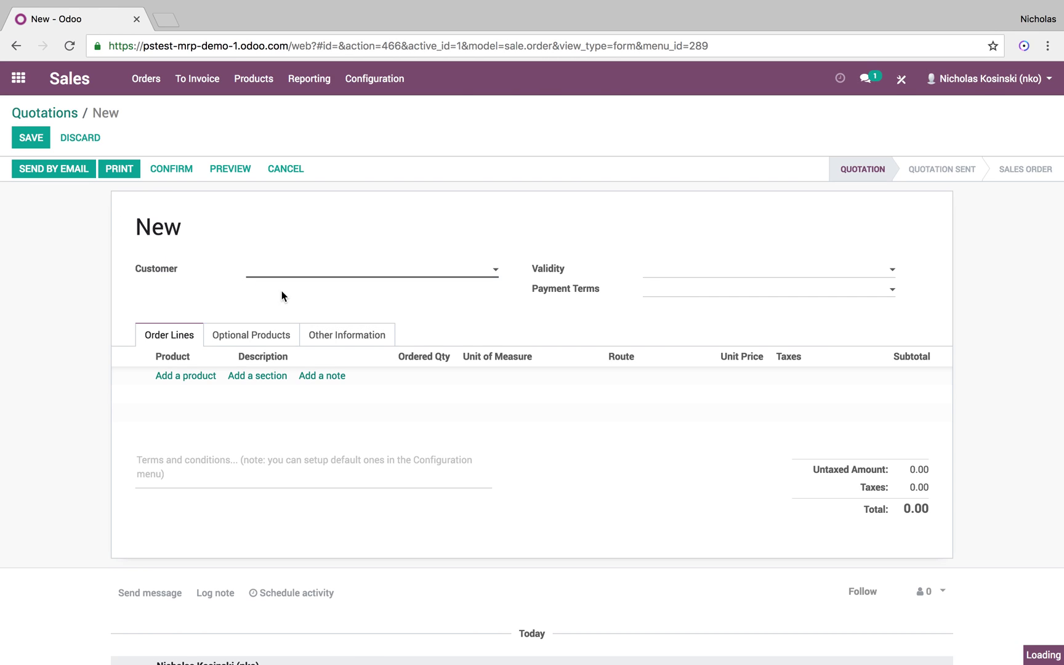
pyautogui.click(202, 376)
pyautogui.click(209, 400)
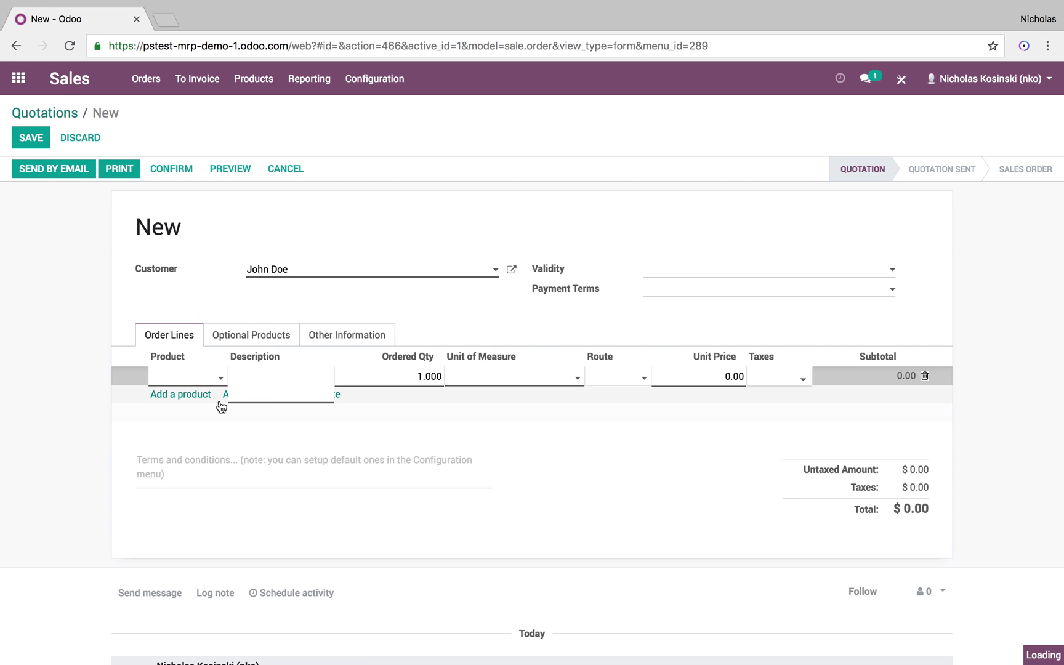
pyautogui.click(42, 426)
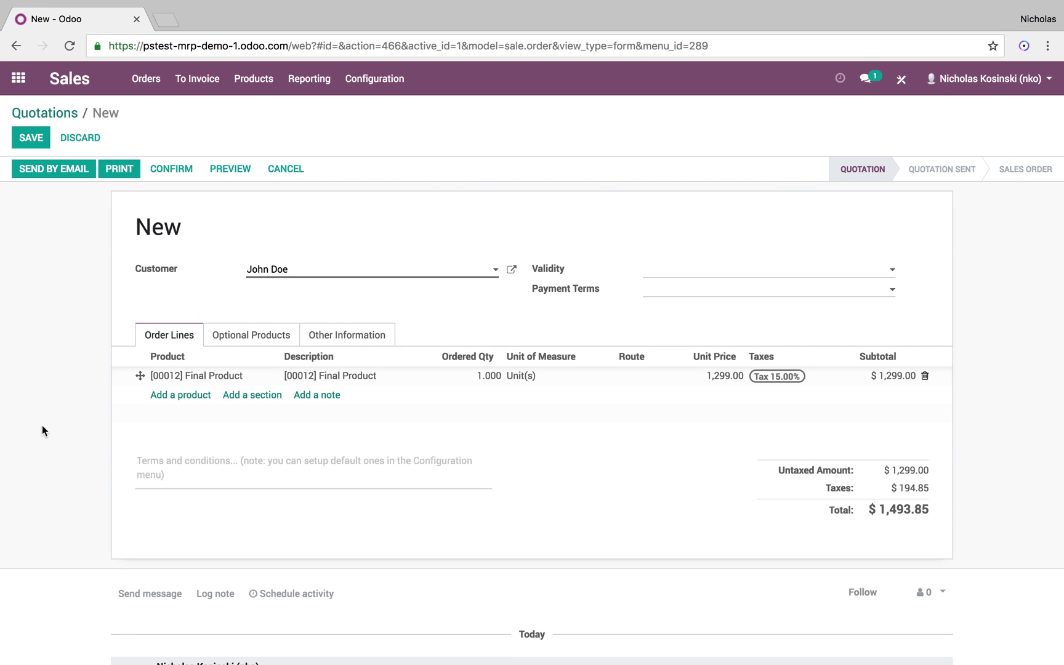
# Set the ordered quantity of the Final Product line to 3.
pyautogui.click(456, 377)
pyautogui.write('3')
pyautogui.click(517, 445)
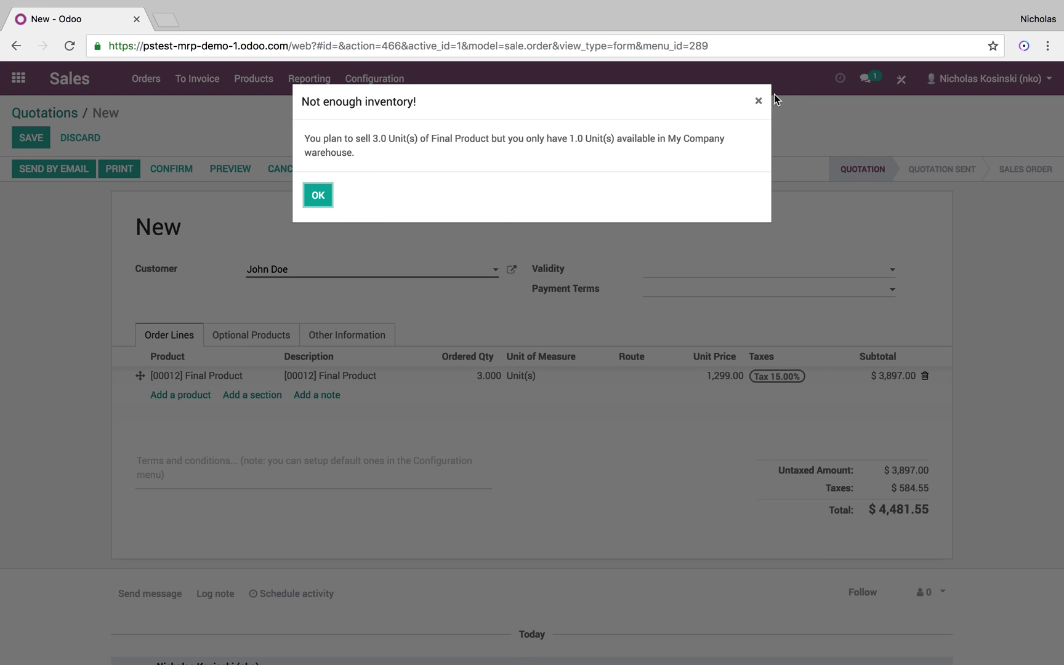
# Try ordered quantities of 2 and 1 on the Final Product line and discard the unsaved quotation.
pyautogui.click(759, 103)
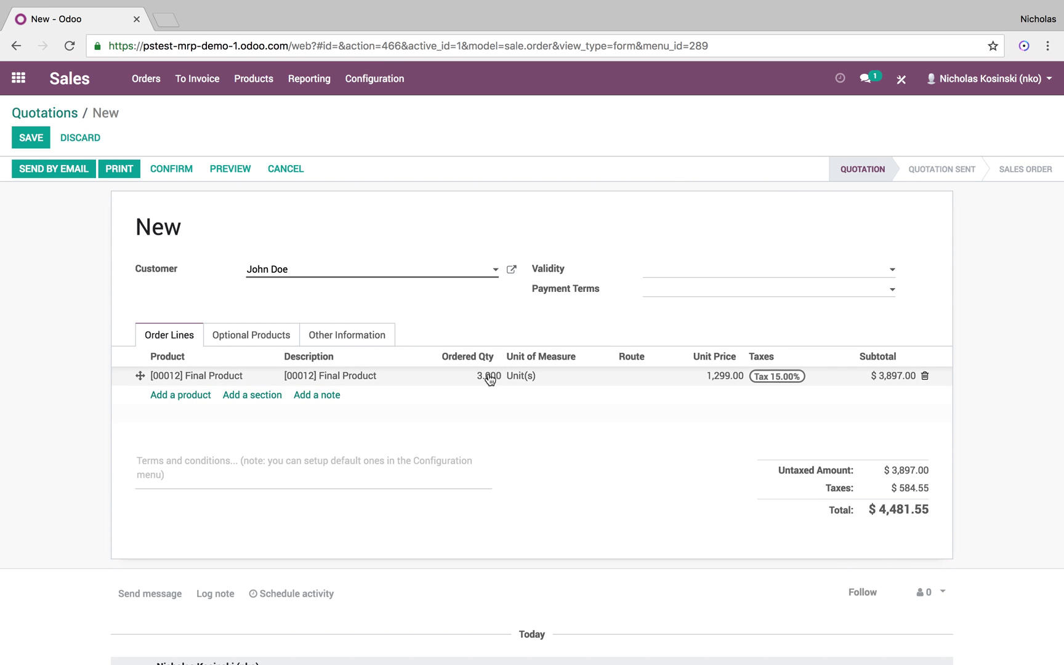
pyautogui.click(490, 376)
pyautogui.write('2')
pyautogui.click(560, 480)
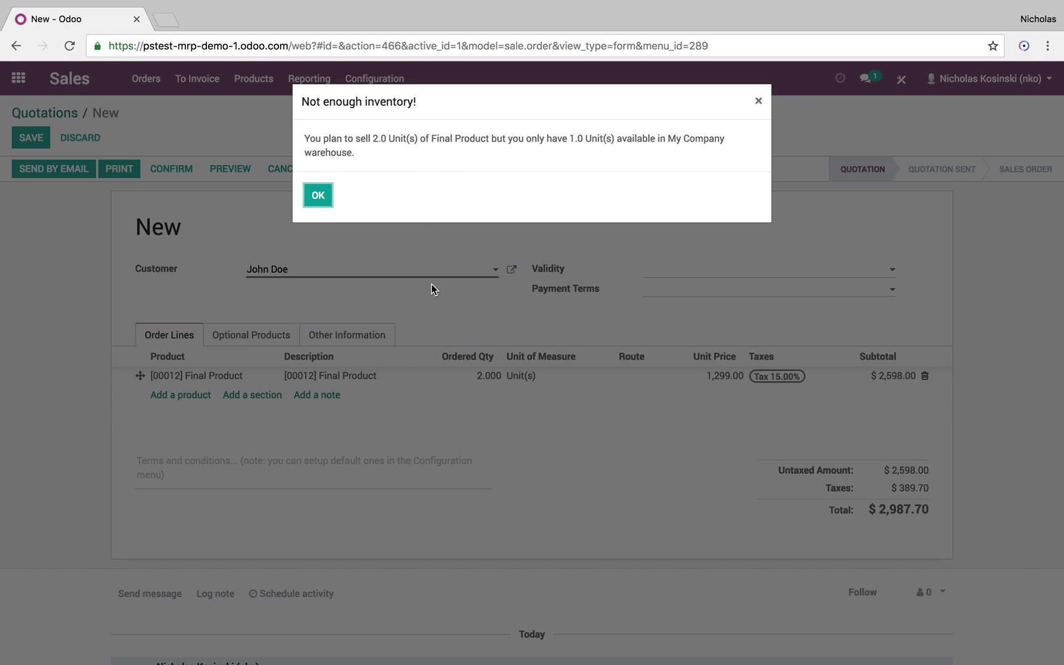
pyautogui.click(318, 199)
pyautogui.click(487, 377)
pyautogui.write('1')
pyautogui.click(562, 451)
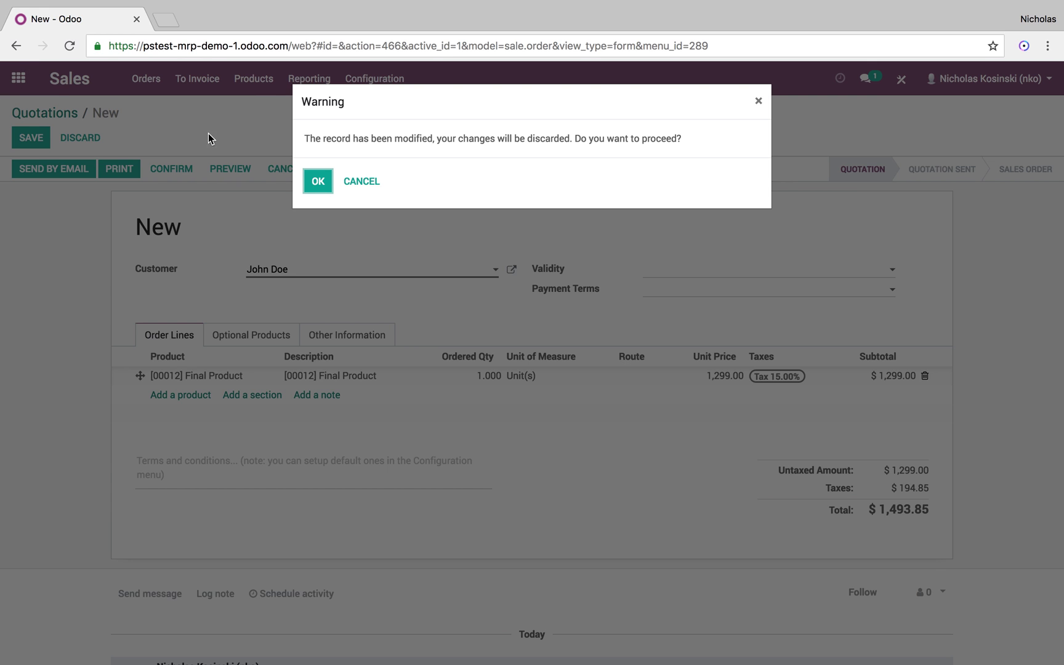
pyautogui.click(318, 181)
# Check material availability on the waiting Final Product manufacturing order, and look at the Purchase app's requests for quotation.
pyautogui.click(383, 319)
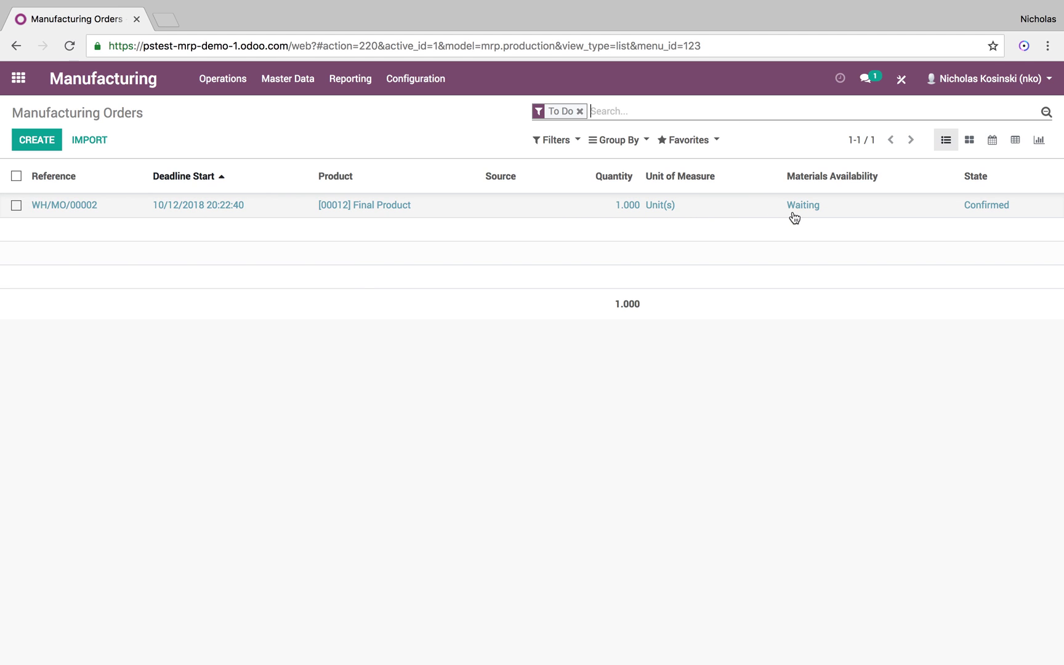
pyautogui.click(793, 215)
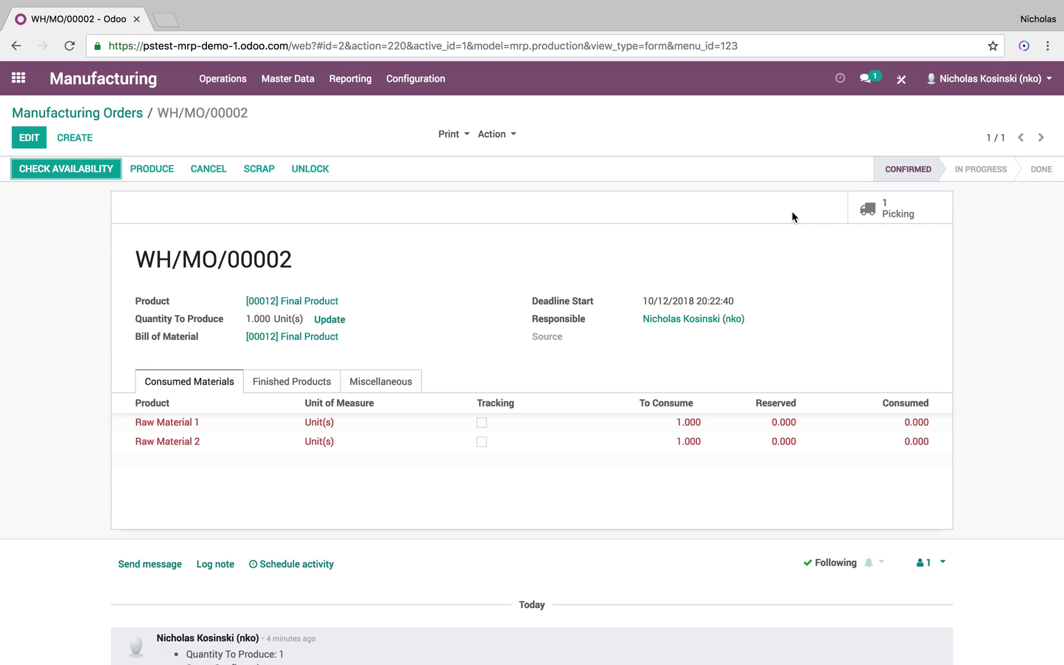
pyautogui.click(82, 173)
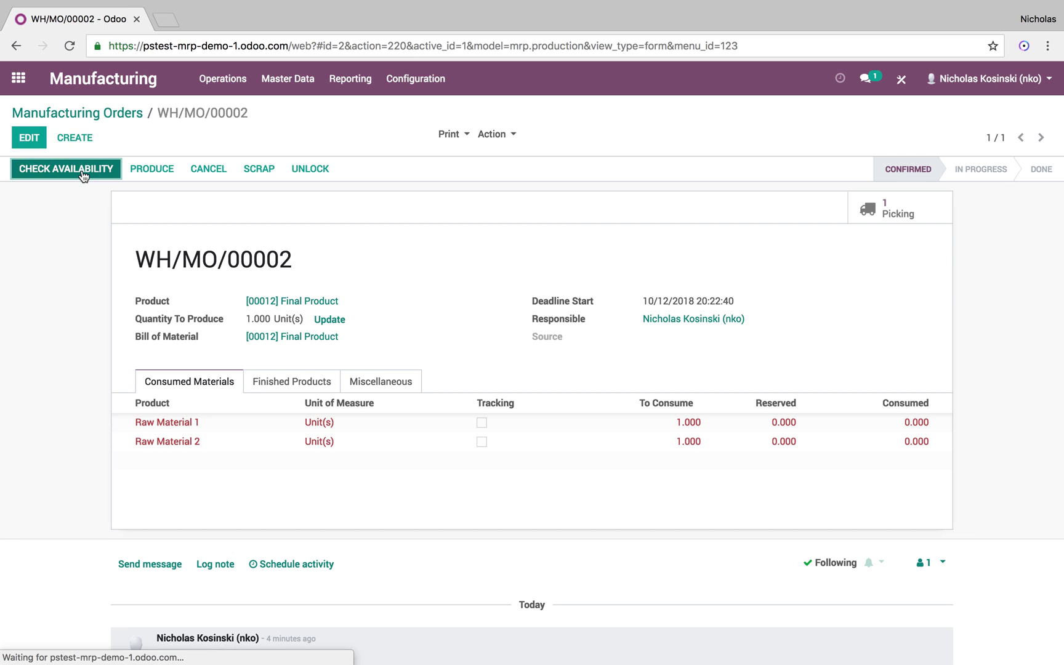
pyautogui.click(99, 115)
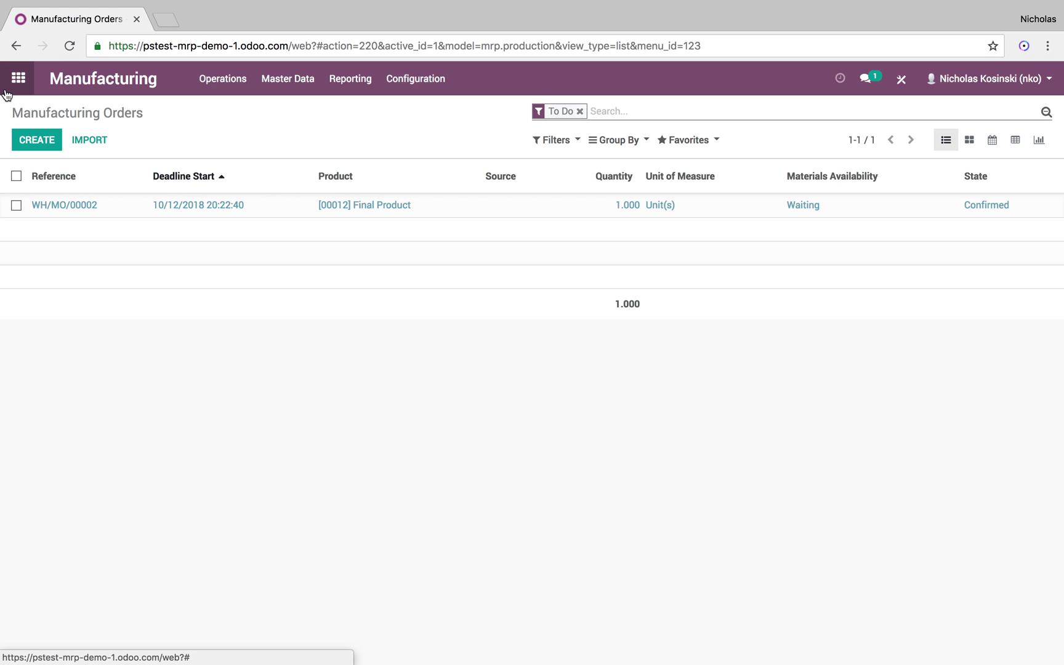
pyautogui.click(806, 205)
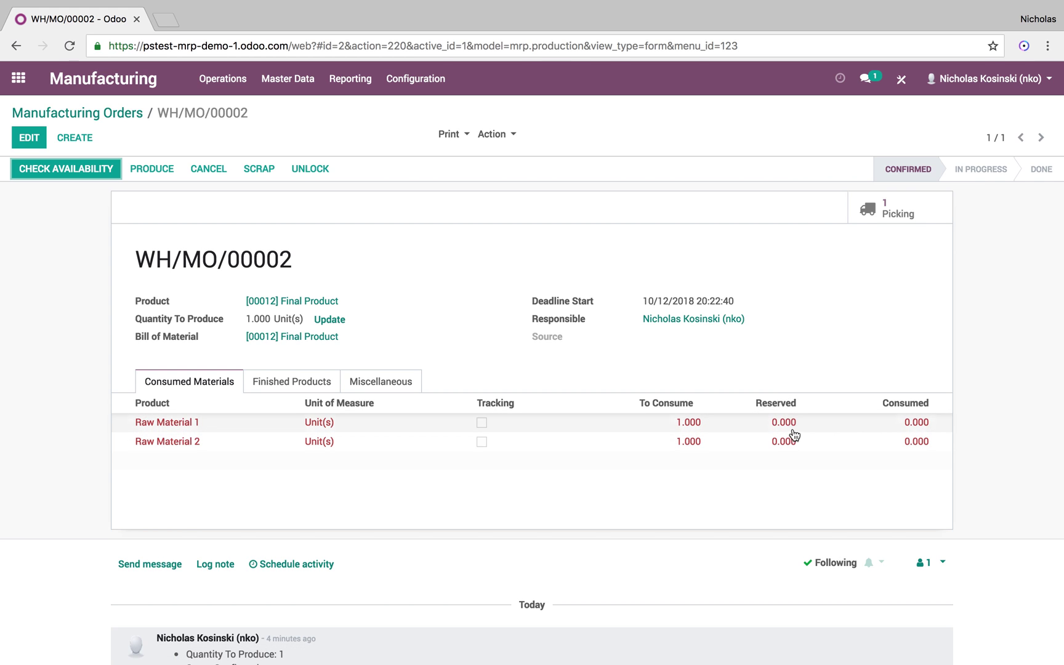
pyautogui.click(19, 79)
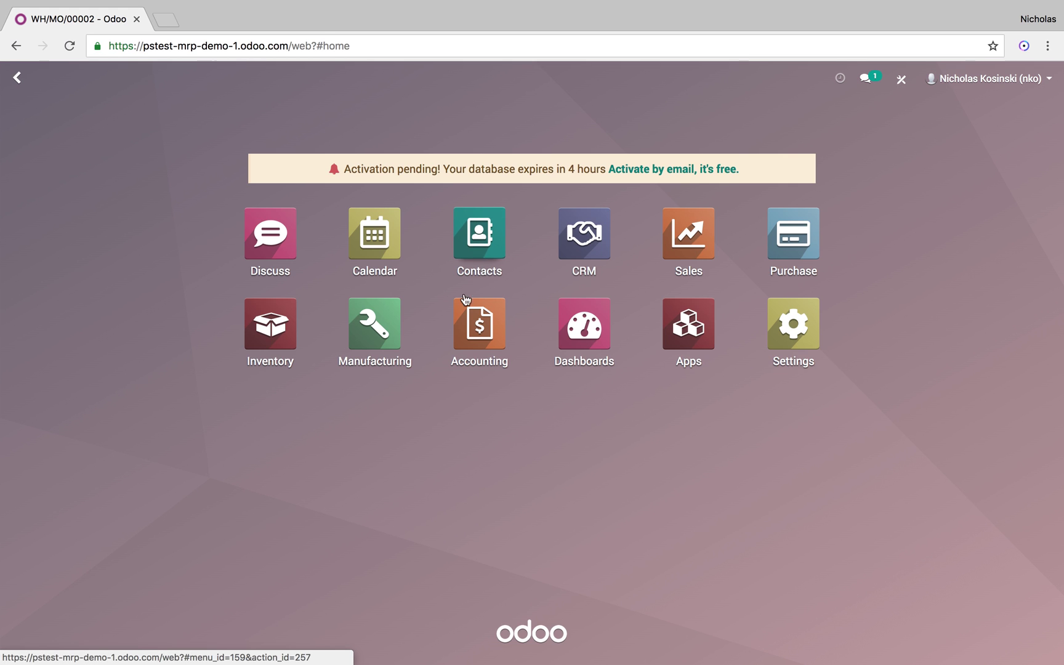
pyautogui.click(774, 237)
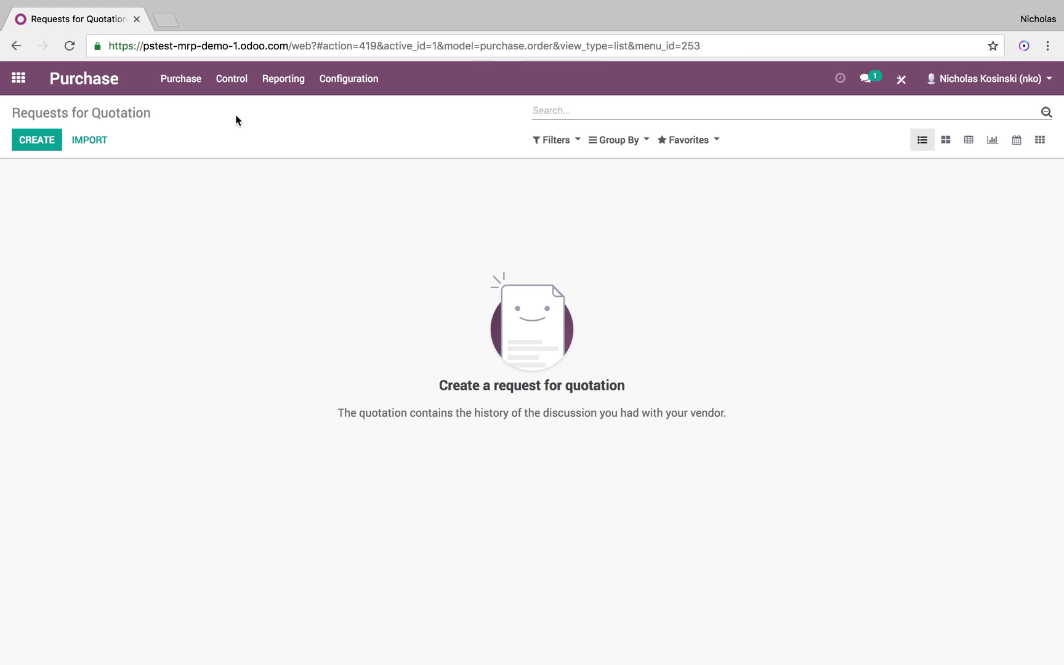
# Run the scheduler in the Inventory app to reserve stock and trigger the reordering rules.
pyautogui.click(19, 79)
pyautogui.click(273, 351)
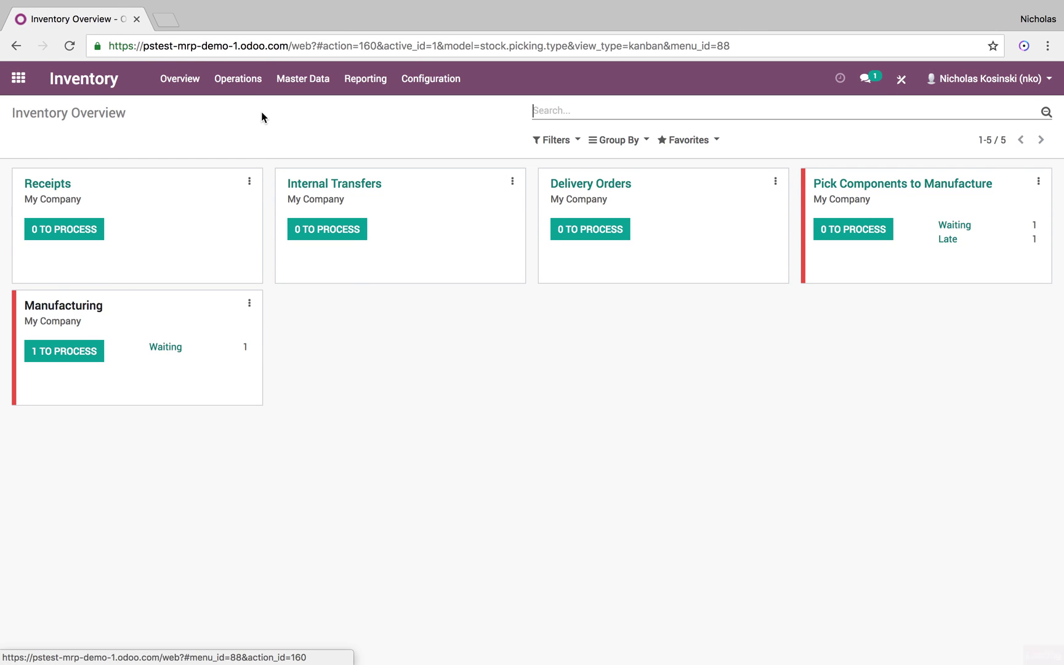
pyautogui.click(244, 80)
pyautogui.click(269, 165)
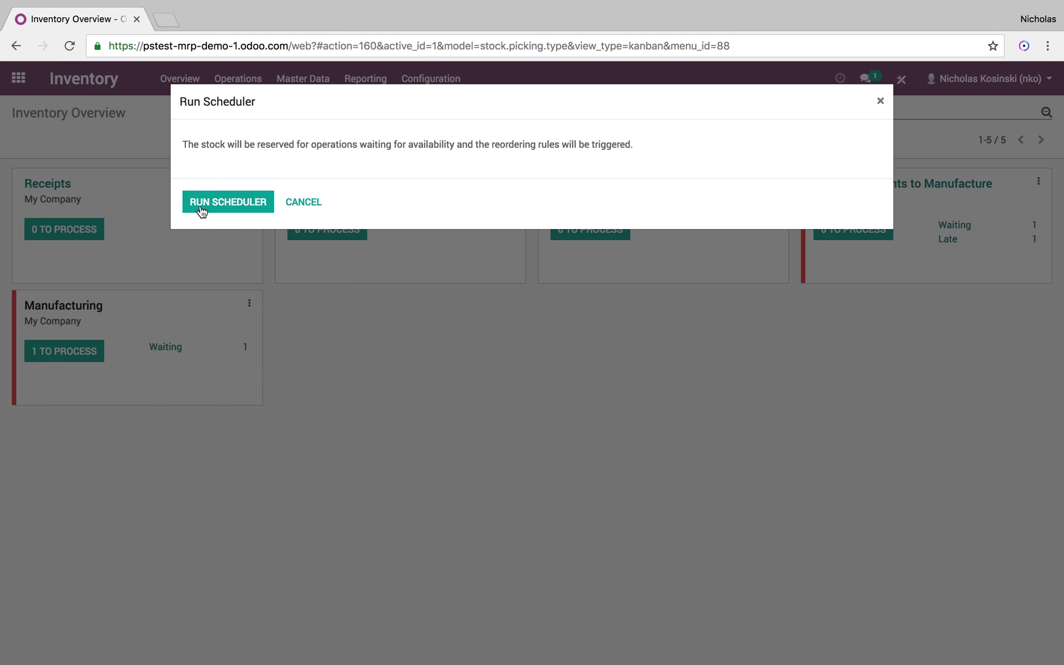
pyautogui.click(226, 207)
# Open Vendor X's request for quotation in the Purchase app and review its raw material lines.
pyautogui.click(18, 79)
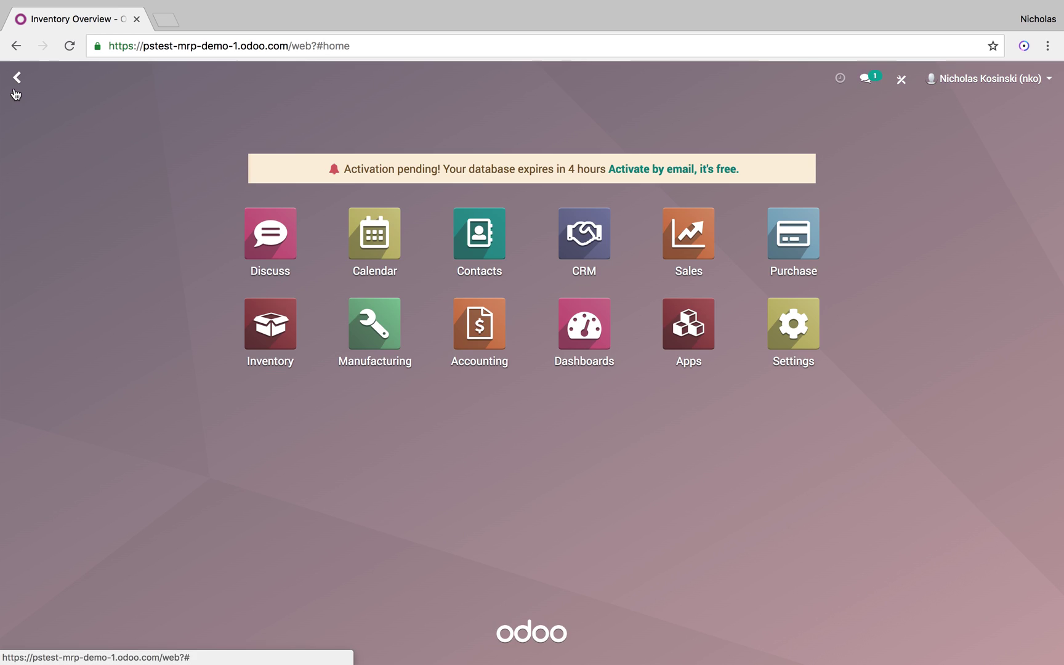
pyautogui.click(783, 239)
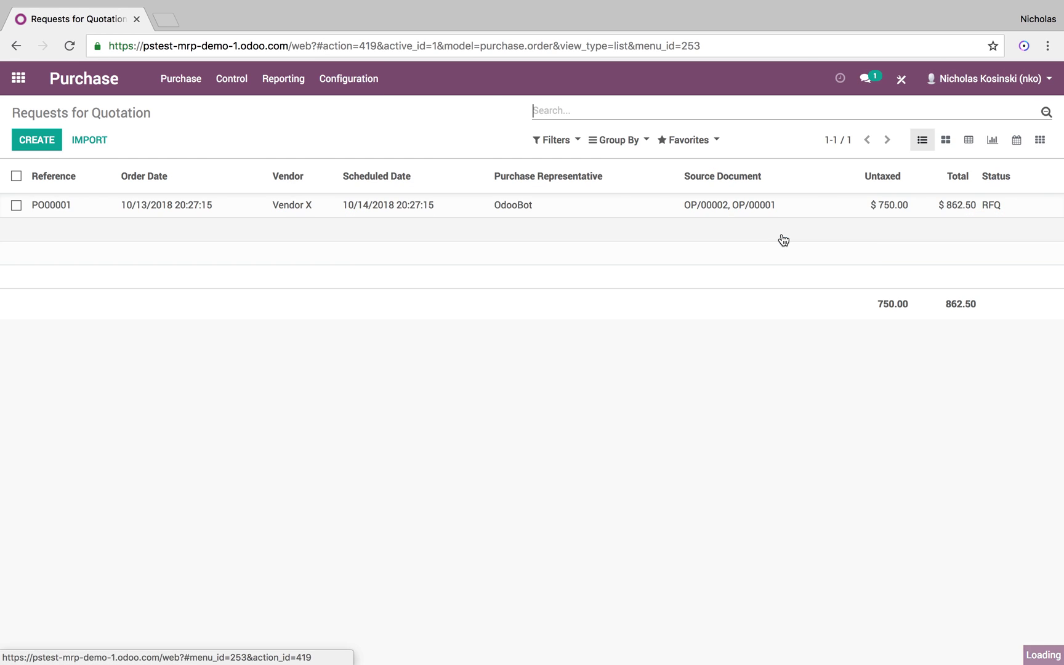
pyautogui.click(294, 217)
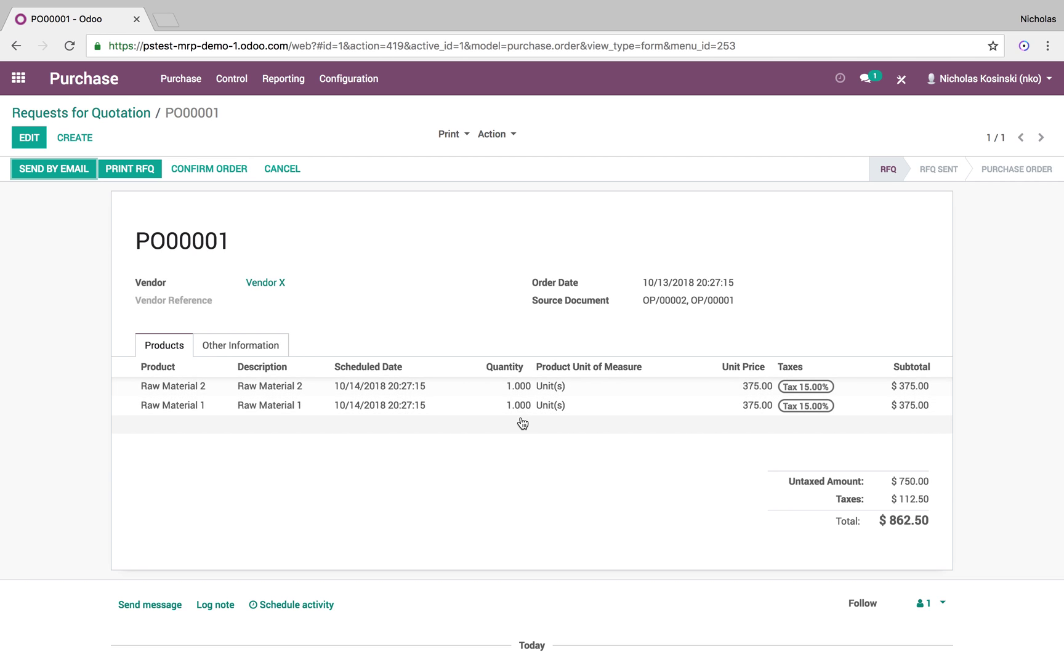
# Create and save another manufacturing order for the Final Product and check its material availability.
pyautogui.click(12, 91)
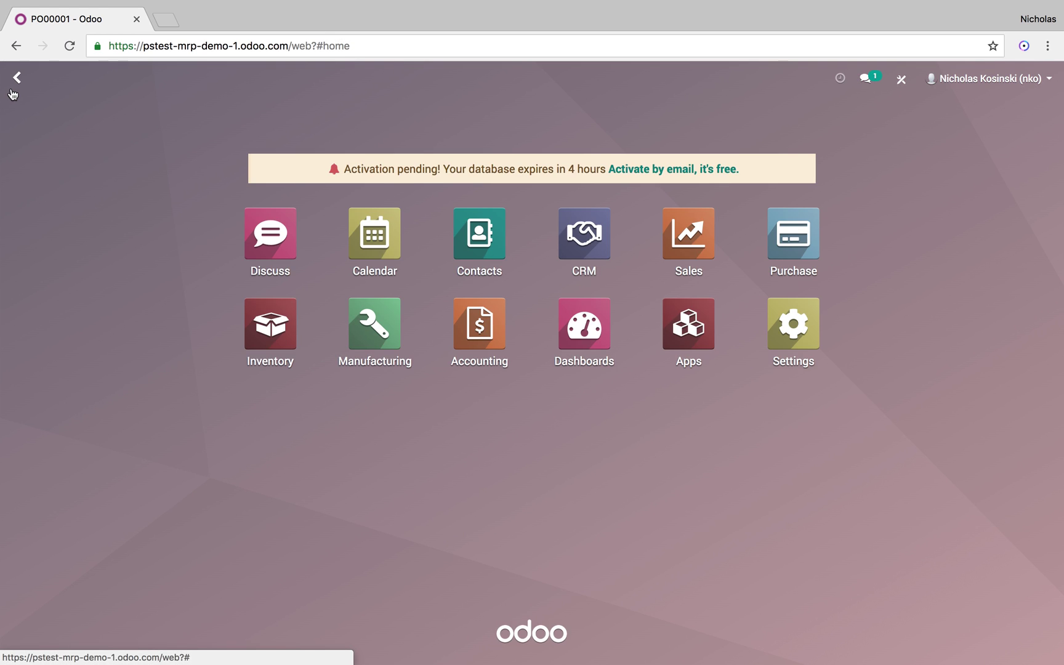
pyautogui.click(377, 320)
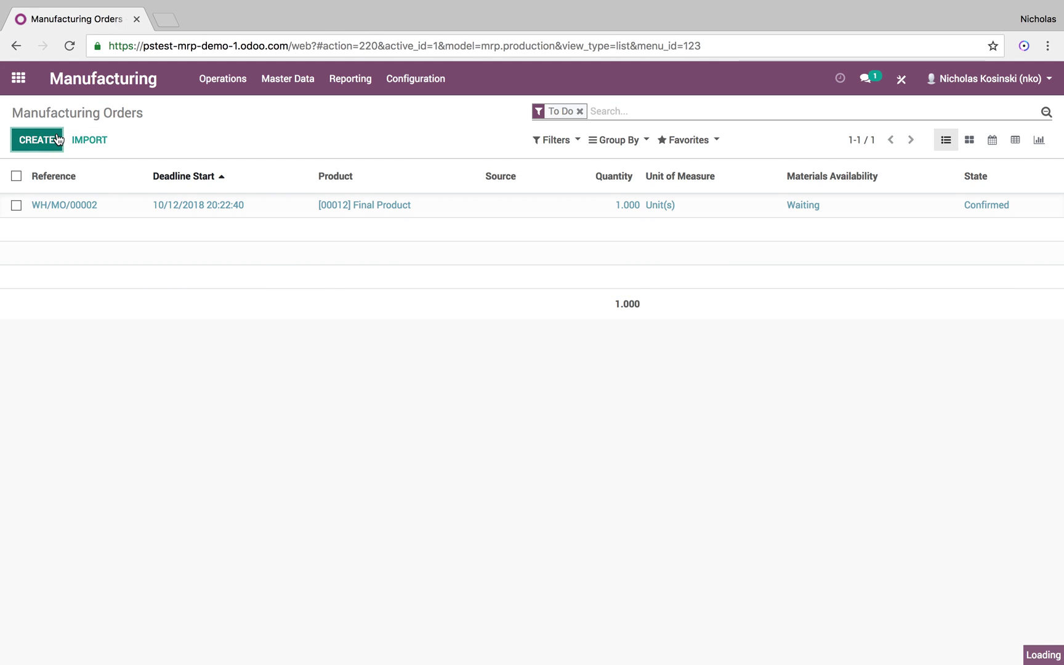
pyautogui.click(56, 139)
pyautogui.click(308, 271)
pyautogui.click(316, 290)
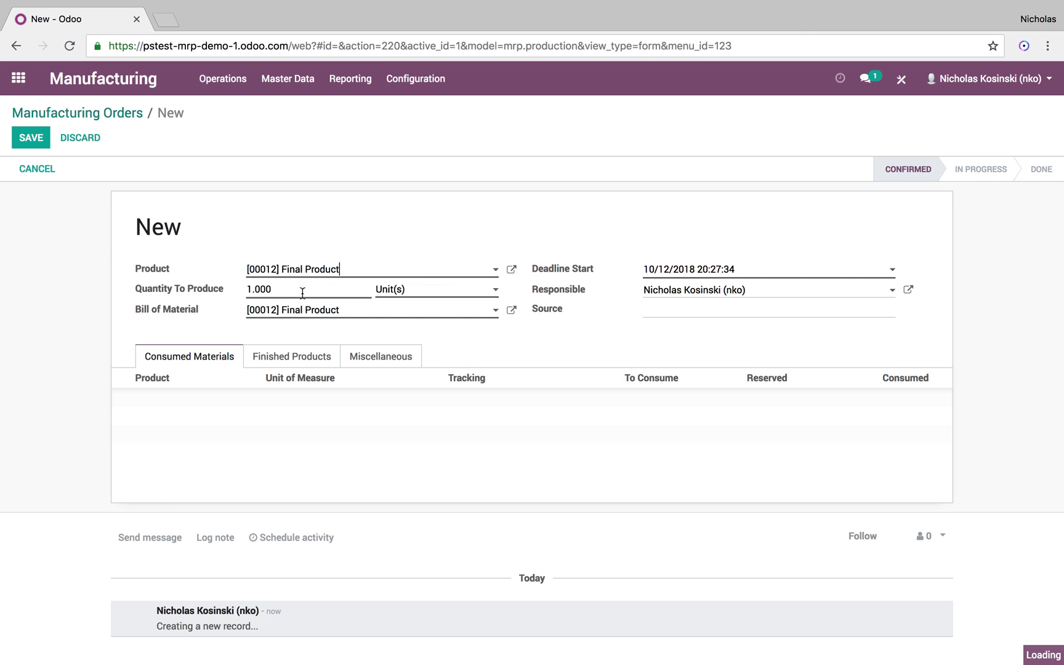
pyautogui.click(29, 137)
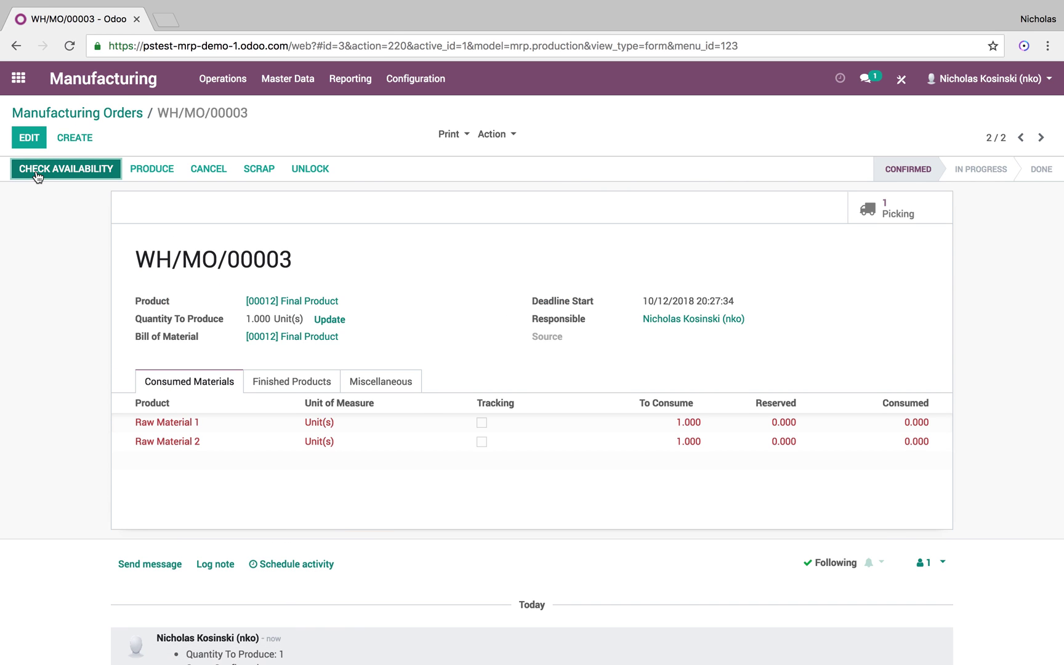
pyautogui.click(38, 169)
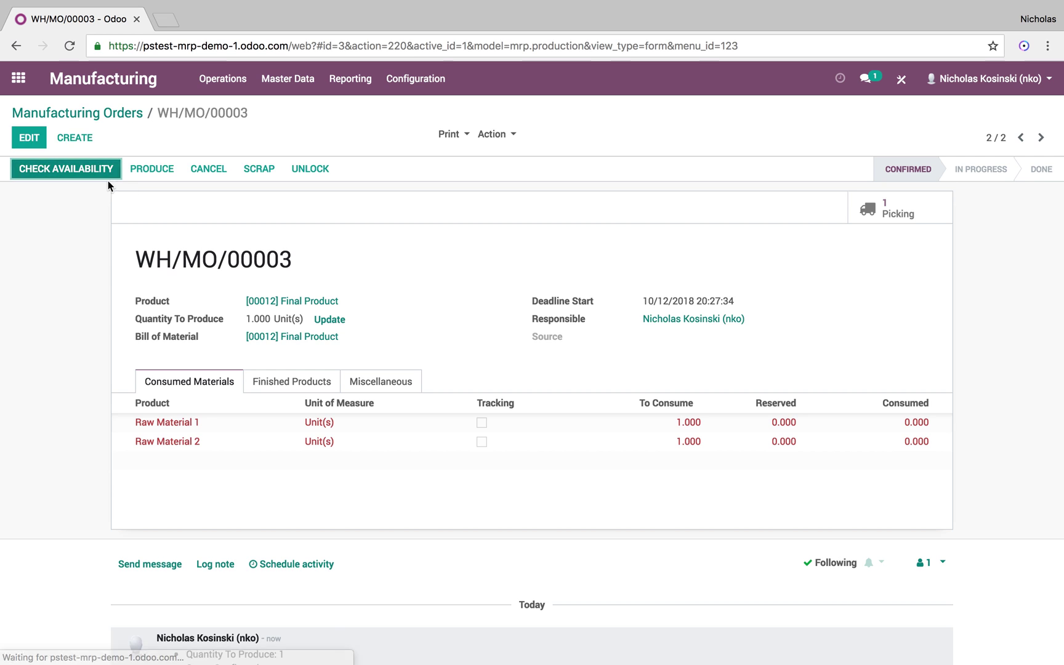
# Run the Inventory scheduler again to trigger replenishment for the additional manufacturing order.
pyautogui.click(19, 77)
pyautogui.click(271, 325)
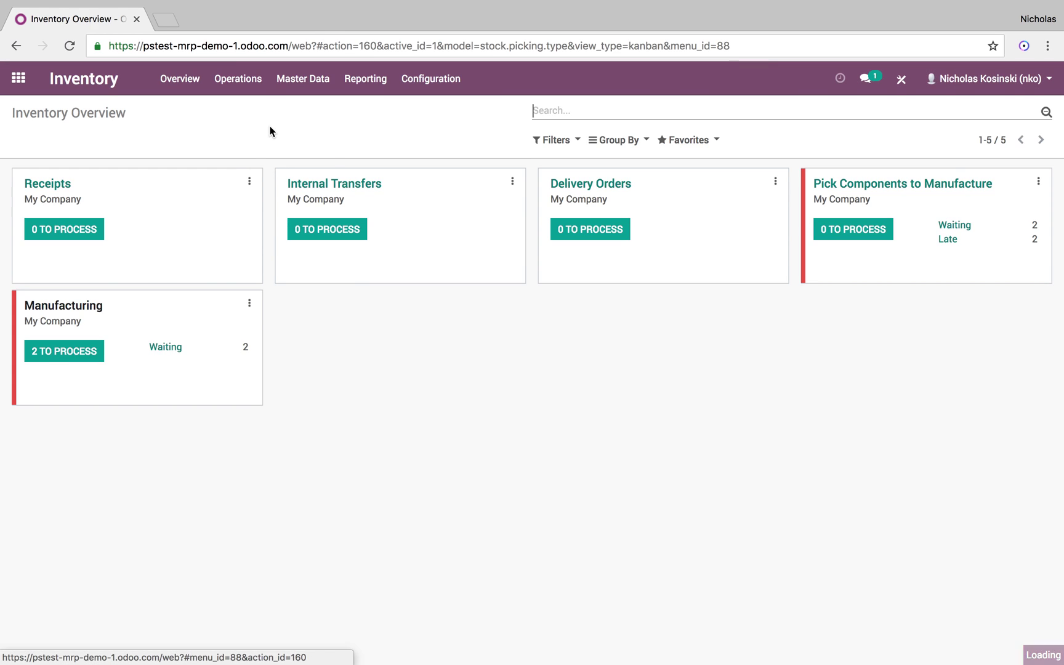
pyautogui.click(243, 94)
pyautogui.click(280, 166)
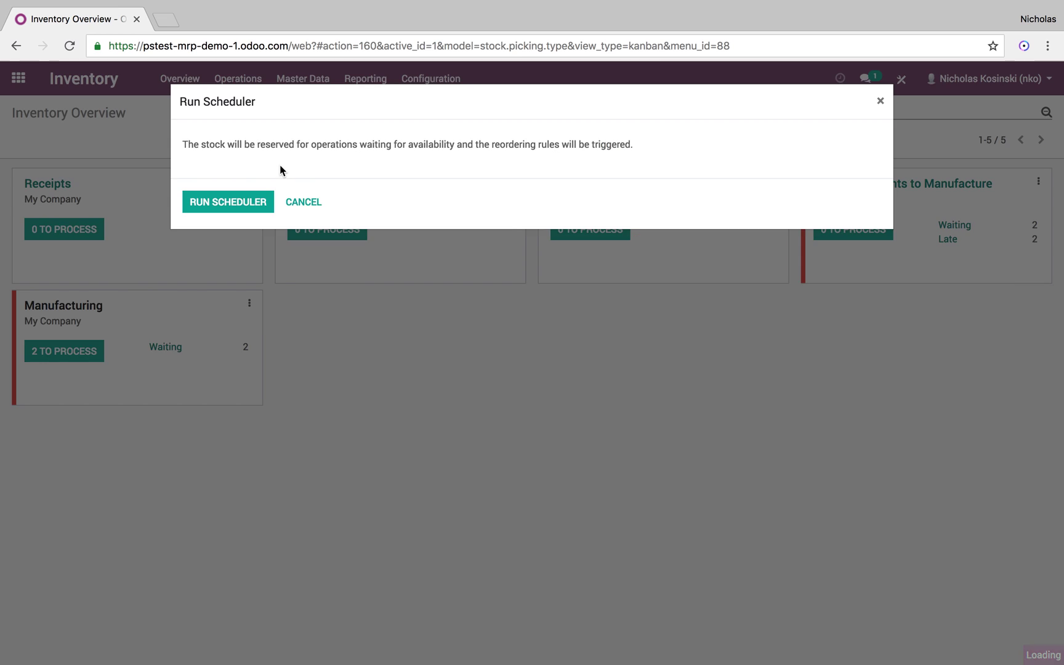
pyautogui.click(233, 203)
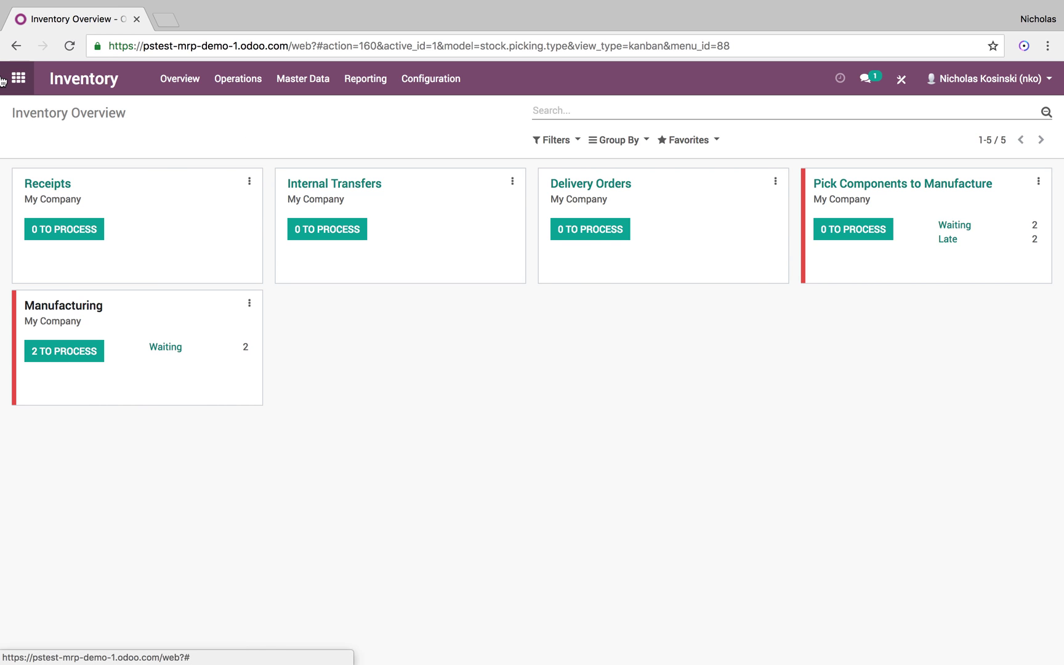
# Reopen Vendor X's request for quotation in the Purchase app and confirm it as a purchase order.
pyautogui.click(18, 78)
pyautogui.click(793, 234)
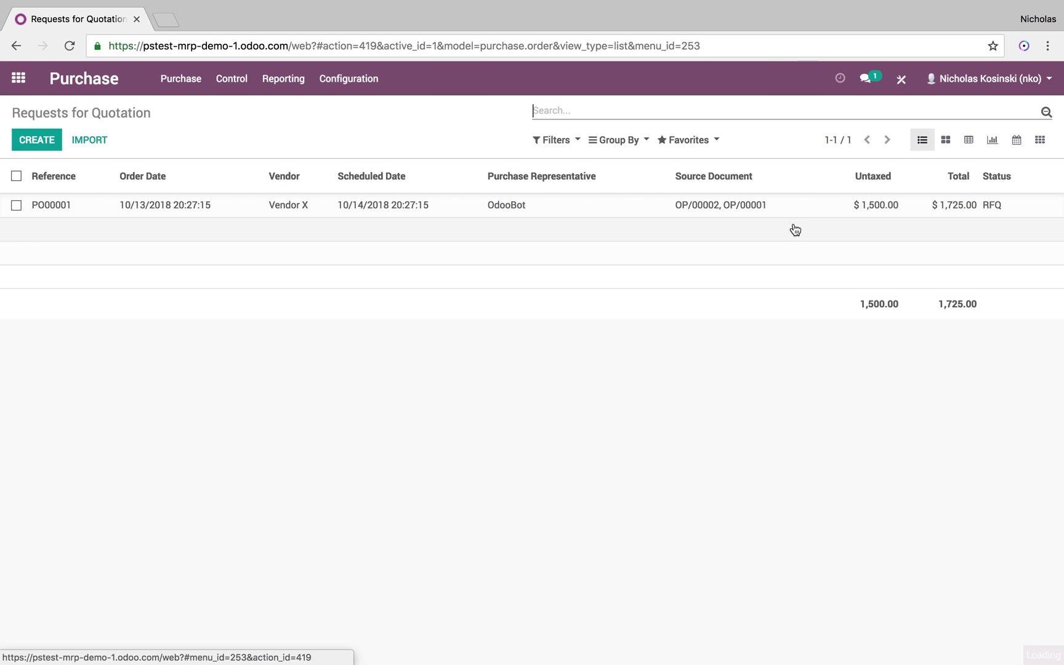
pyautogui.click(555, 208)
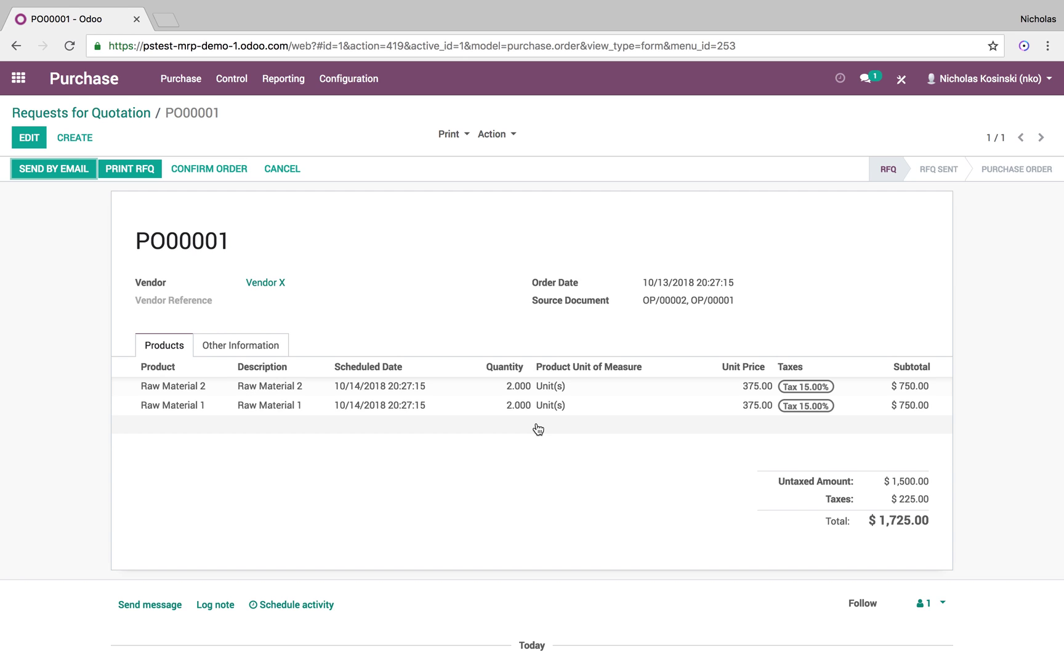
pyautogui.click(208, 170)
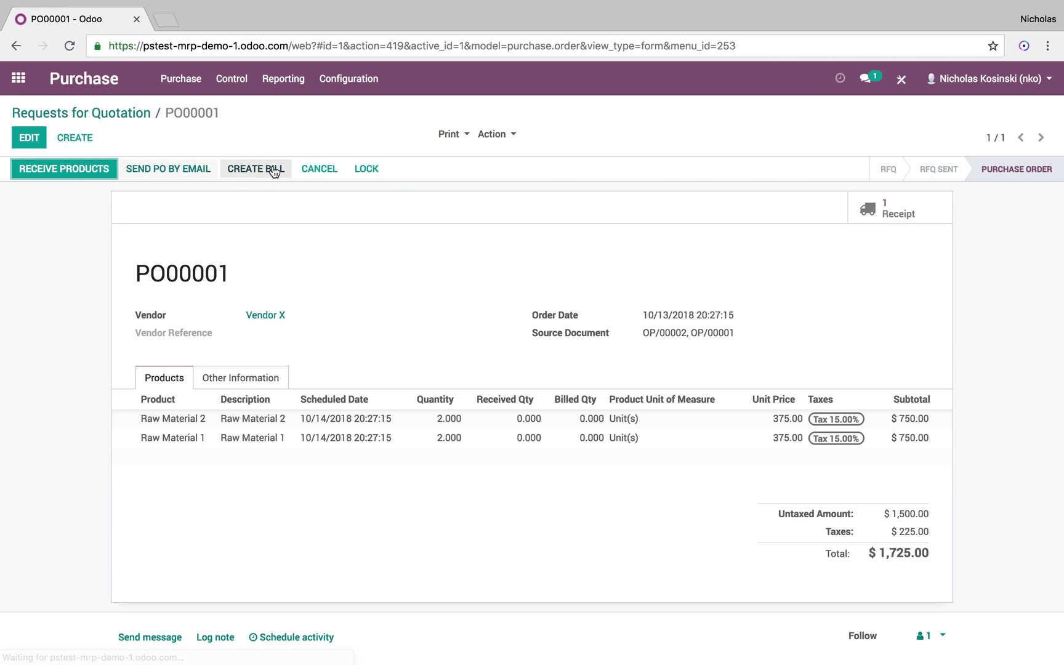
# Open the purchase order's ready receipt in the Inventory app and validate it, receiving all the raw materials.
pyautogui.click(77, 170)
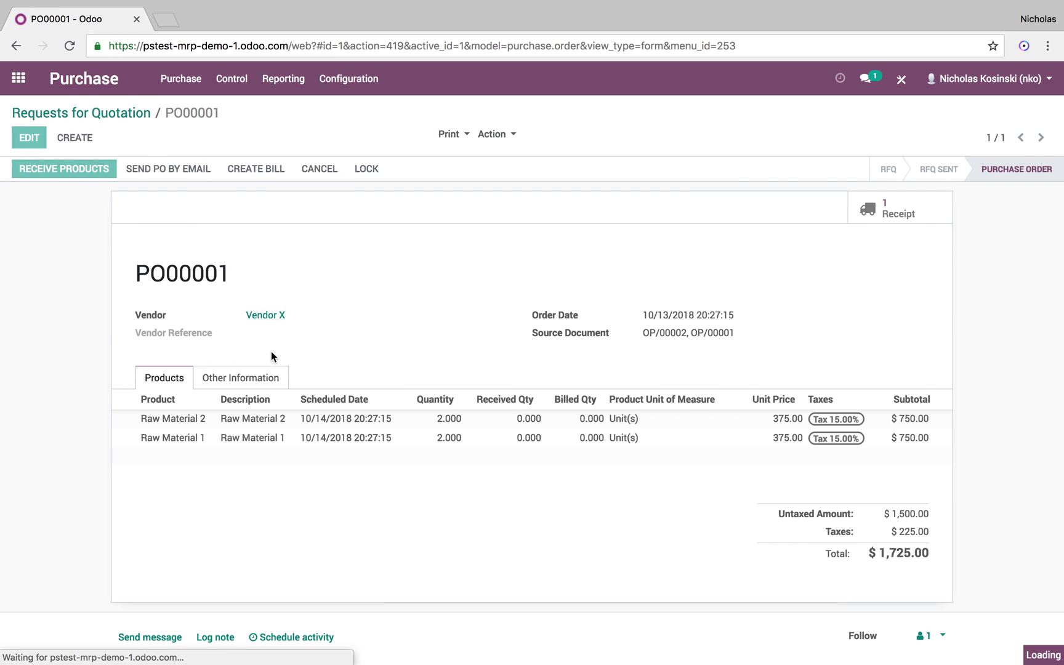
pyautogui.click(18, 79)
pyautogui.click(270, 326)
pyautogui.click(74, 237)
pyautogui.click(126, 208)
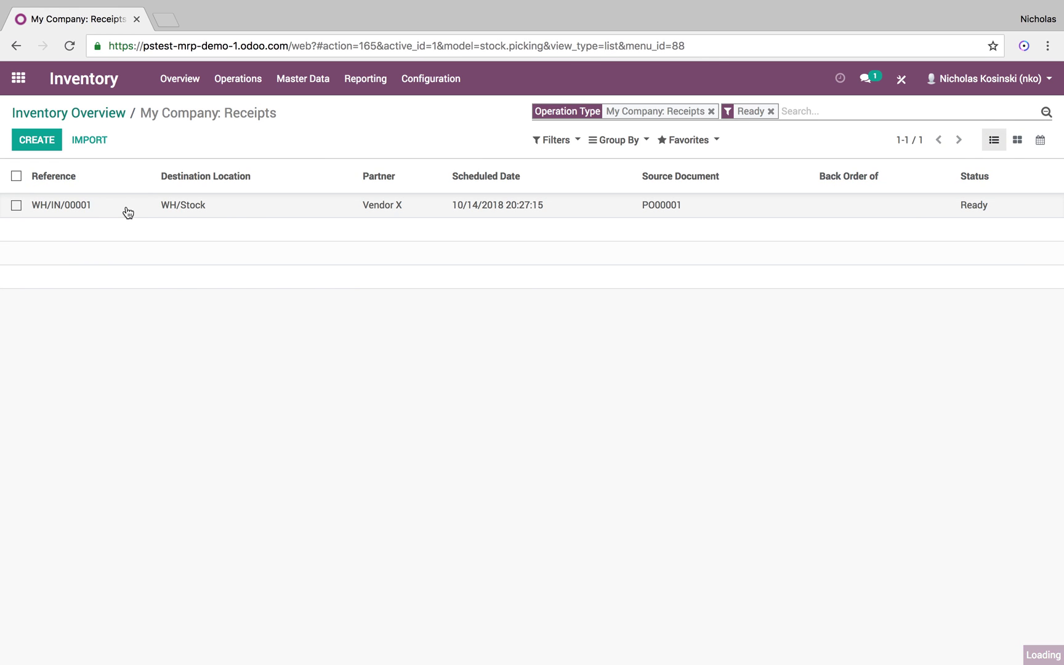
pyautogui.click(42, 170)
pyautogui.click(202, 212)
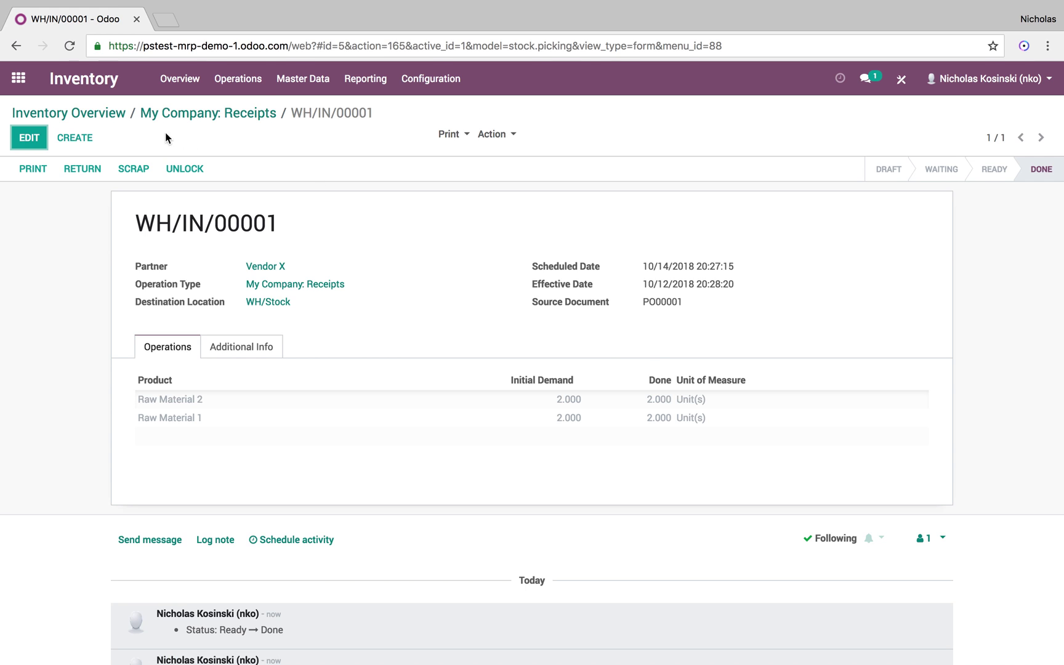
# Run the scheduler to reserve the received raw materials for the waiting operations.
pyautogui.click(237, 79)
pyautogui.click(247, 164)
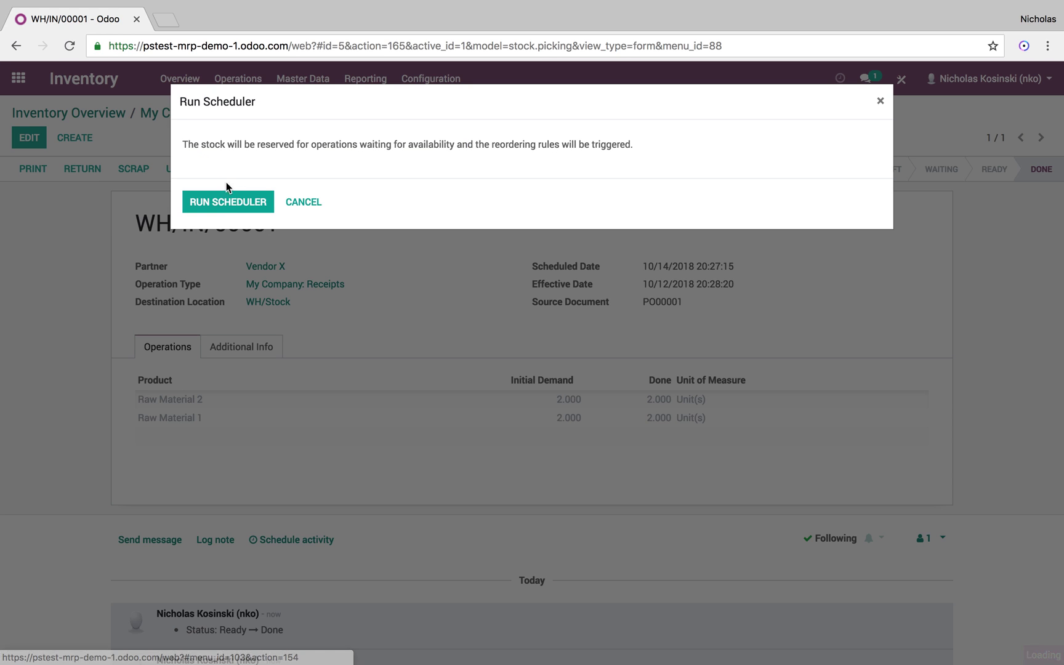
pyautogui.click(229, 201)
# Open the first ready Pick Components to Manufacture transfer and examine its reserved materials and status history.
pyautogui.click(184, 78)
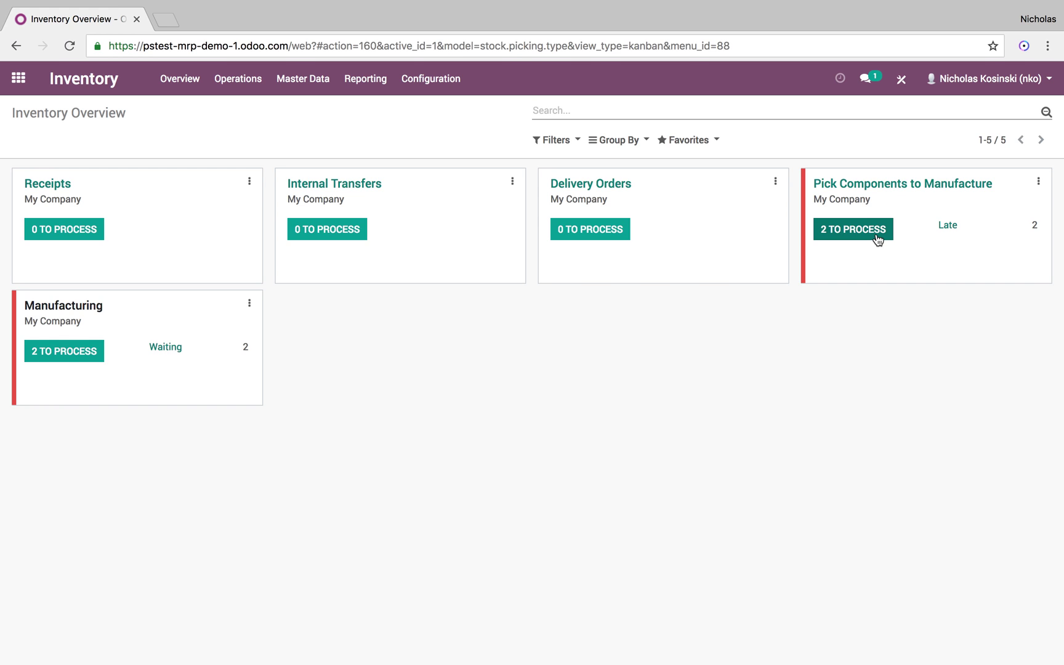
pyautogui.click(877, 237)
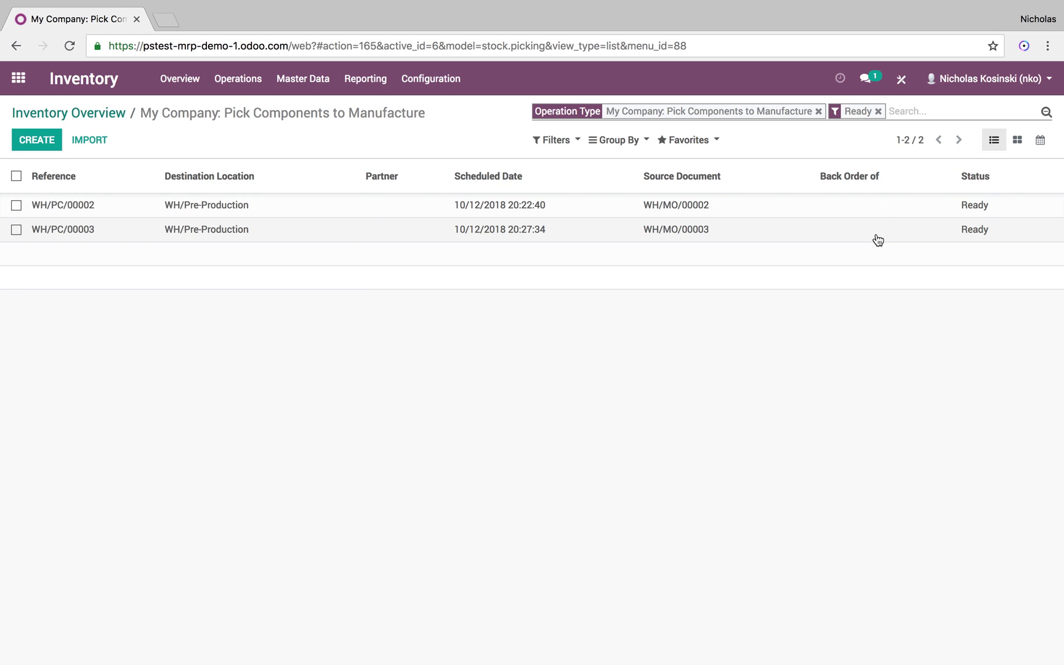
pyautogui.click(544, 207)
pyautogui.scroll(-1, 300, 525)
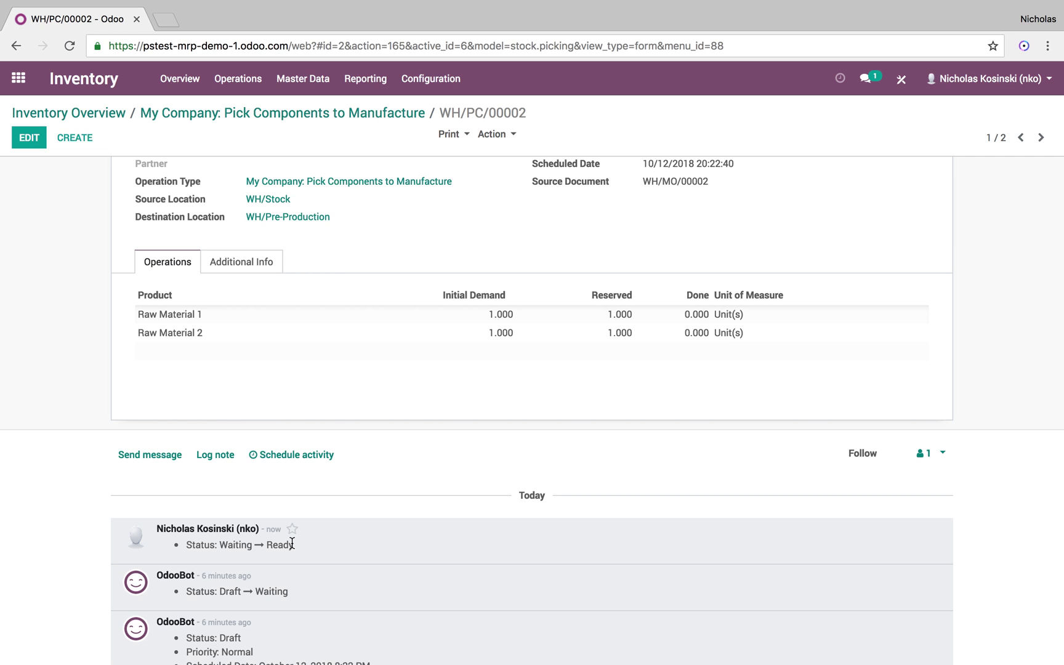
pyautogui.scroll(-1, 300, 498)
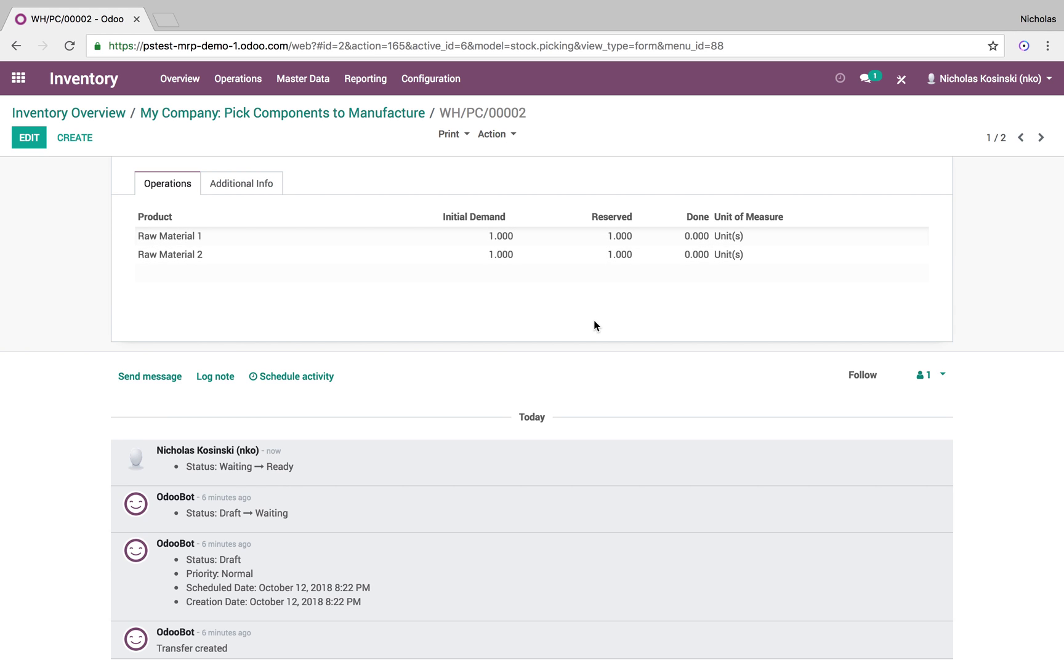
pyautogui.scroll(2, 593, 321)
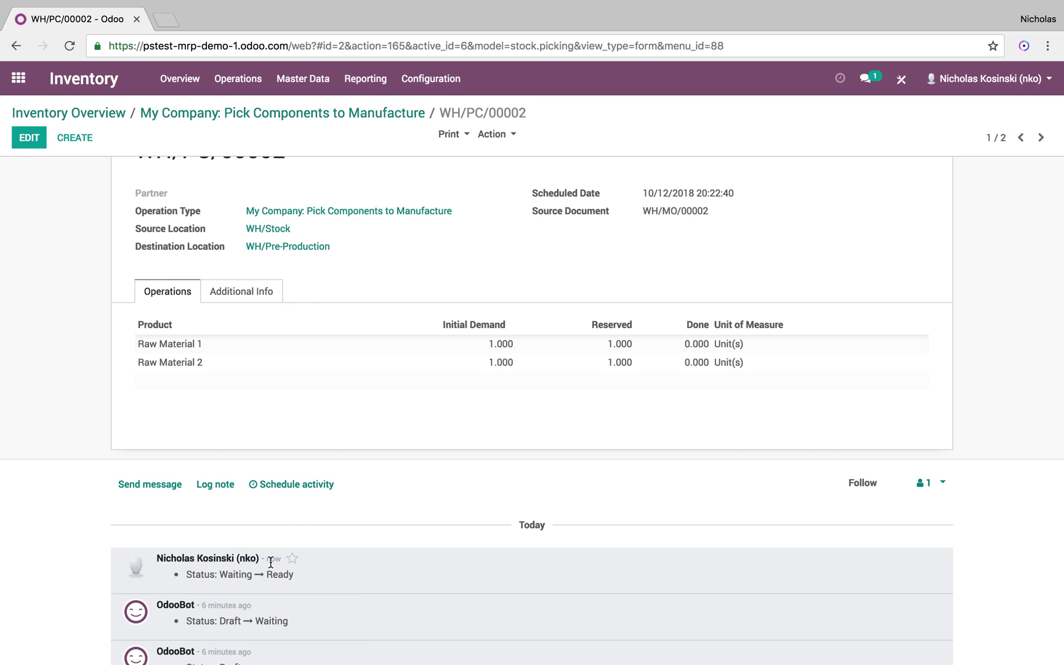
# Validate the open WH/PC/00002 transfer with its reserved quantities and review its status history.
pyautogui.moveTo(271, 562)
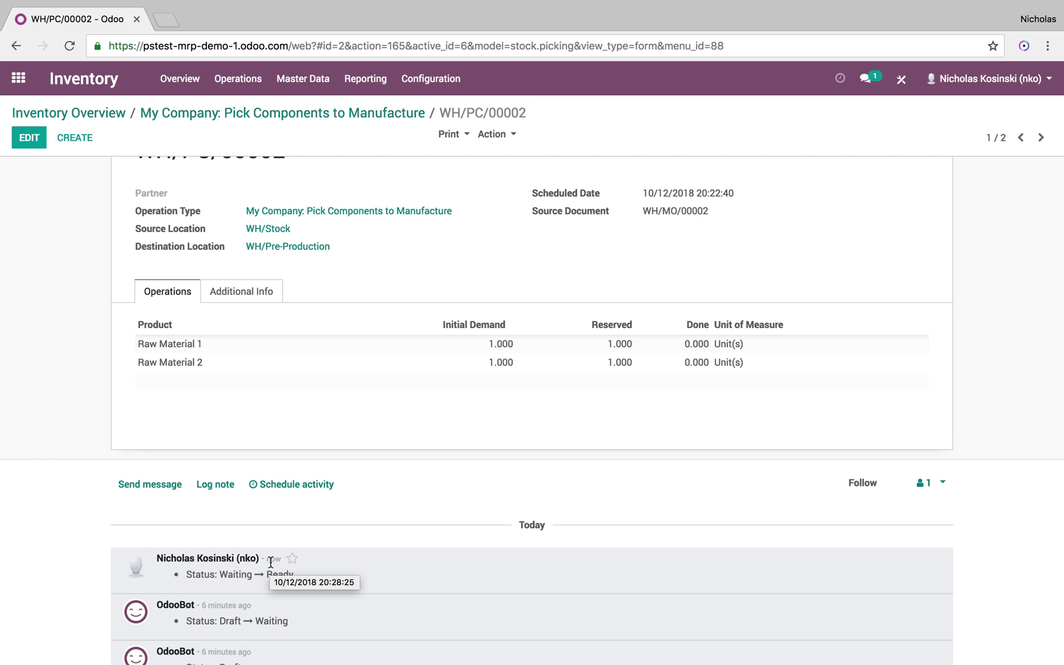
pyautogui.scroll(2, 95, 323)
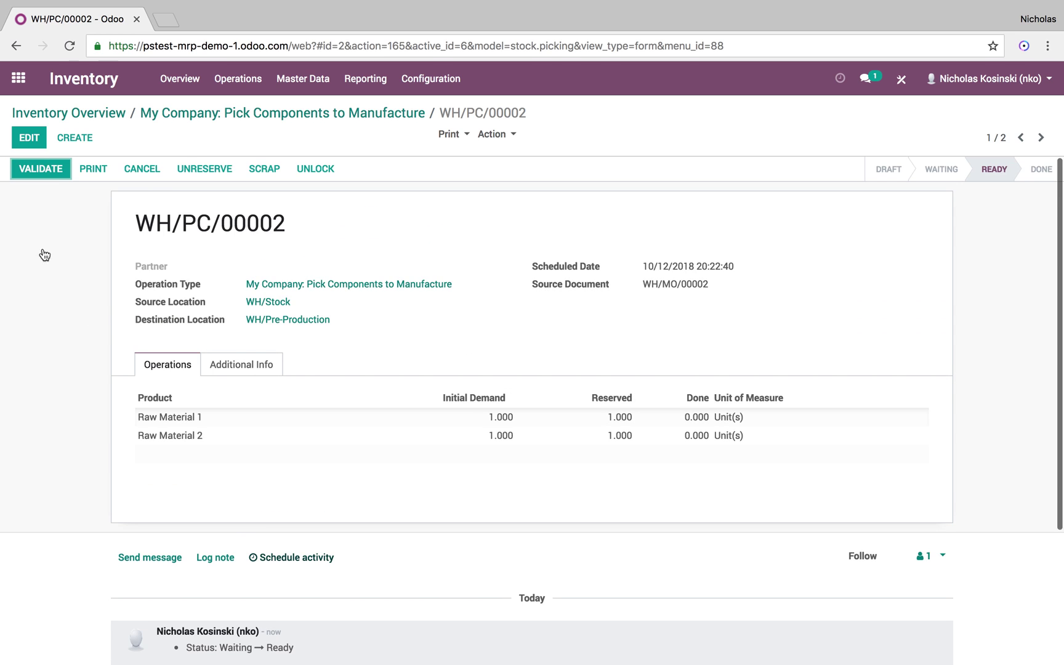
pyautogui.click(51, 172)
pyautogui.click(205, 219)
pyautogui.scroll(-3, 206, 216)
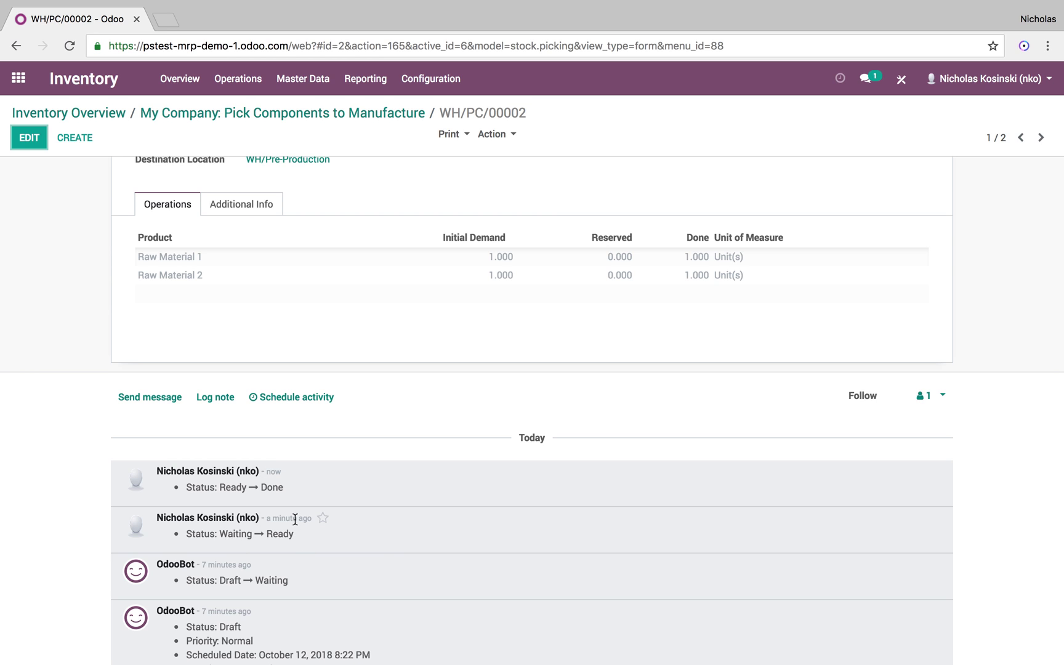
pyautogui.moveTo(295, 519)
pyautogui.moveTo(273, 476)
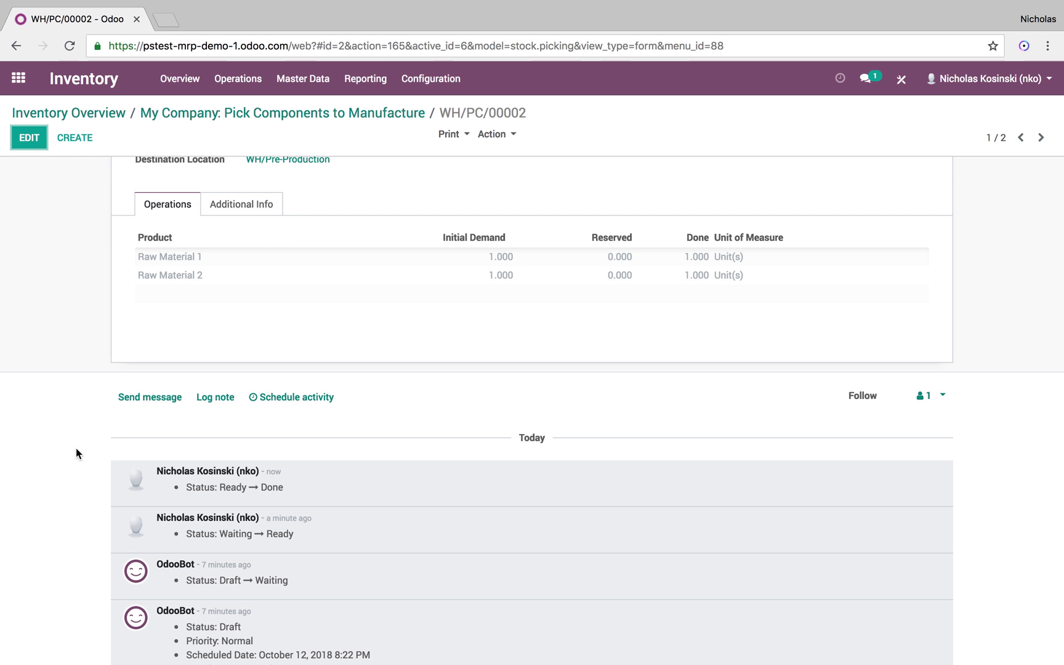
pyautogui.scroll(3, 75, 448)
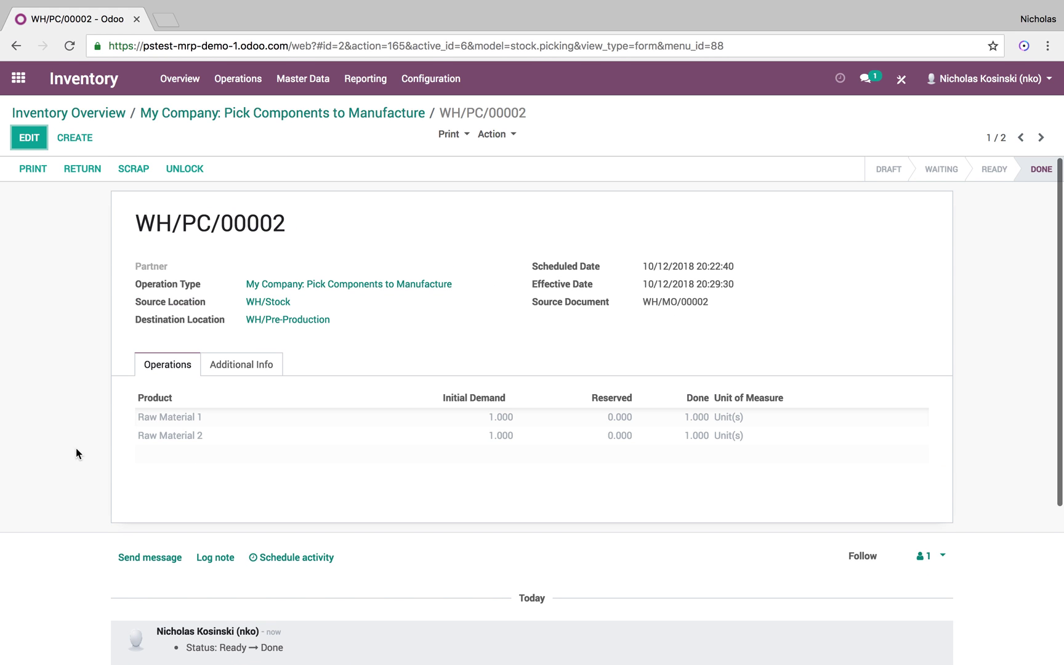
# Open the remaining ready transfer WH/PC/00003 and validate it with immediate processing of its reserved quantities.
pyautogui.click(251, 117)
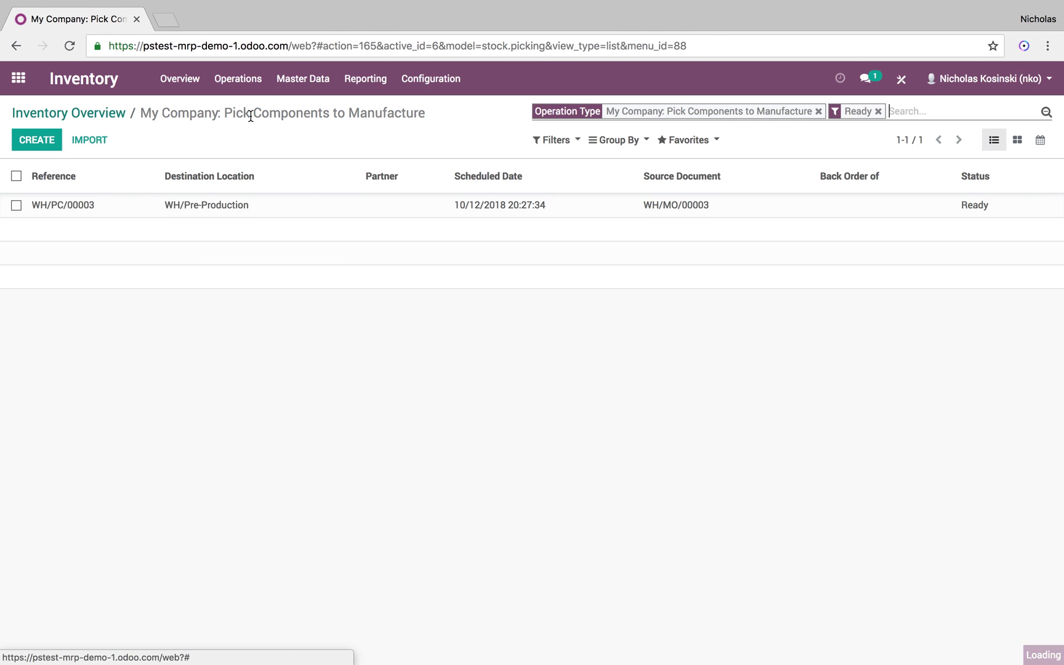
pyautogui.click(358, 201)
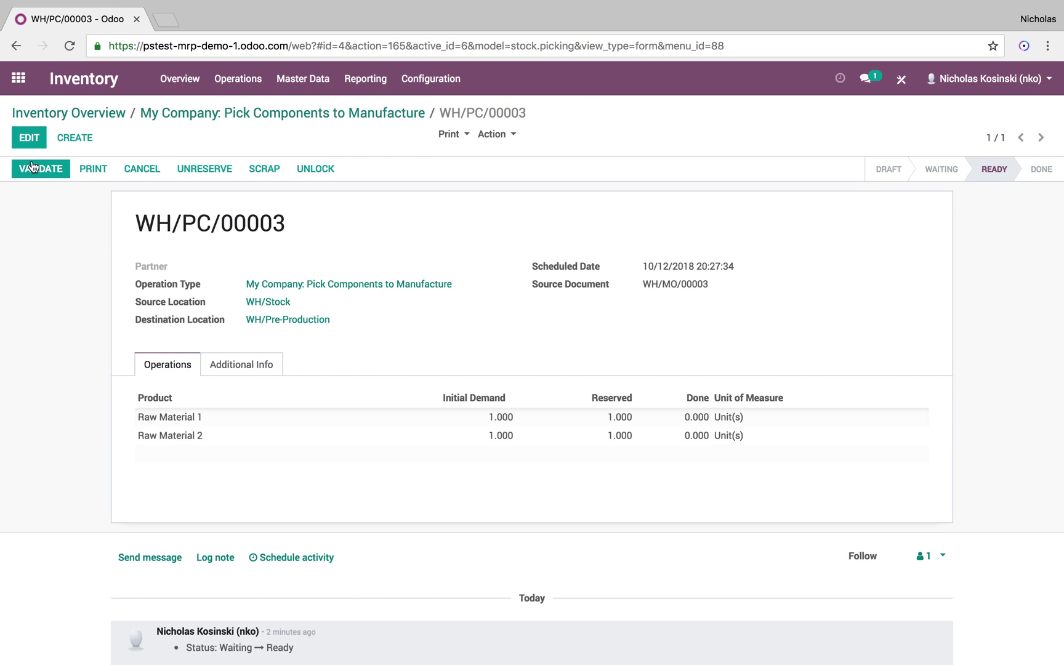
pyautogui.click(34, 167)
pyautogui.click(213, 217)
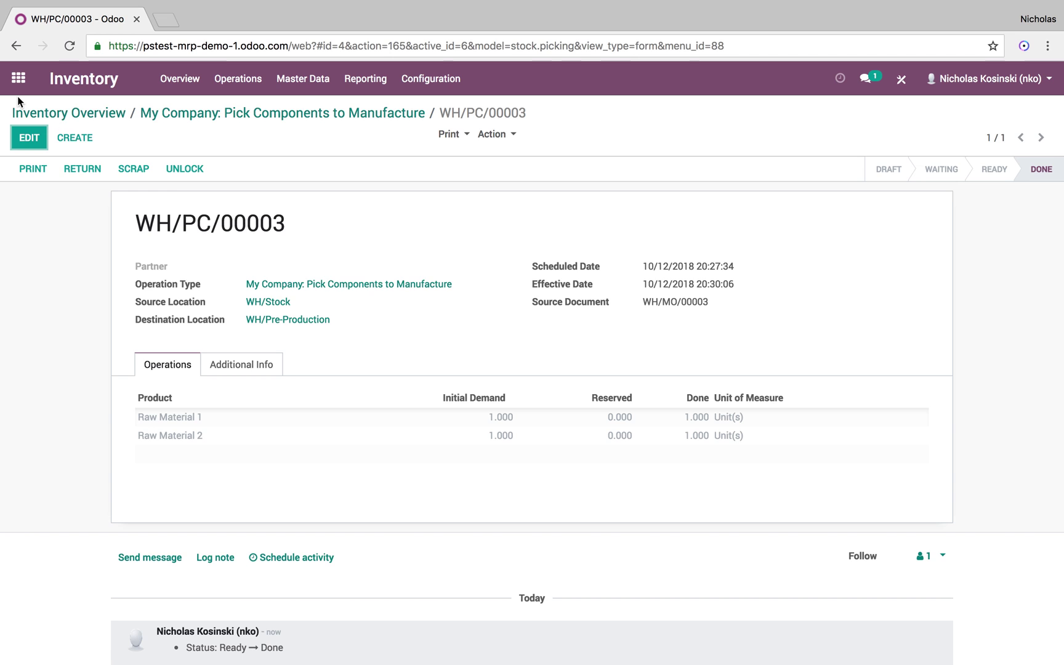
# Switch to the Manufacturing app and check the to-do orders against the Waiting for Materials filter, leaving only To Do applied.
pyautogui.click(18, 78)
pyautogui.click(375, 321)
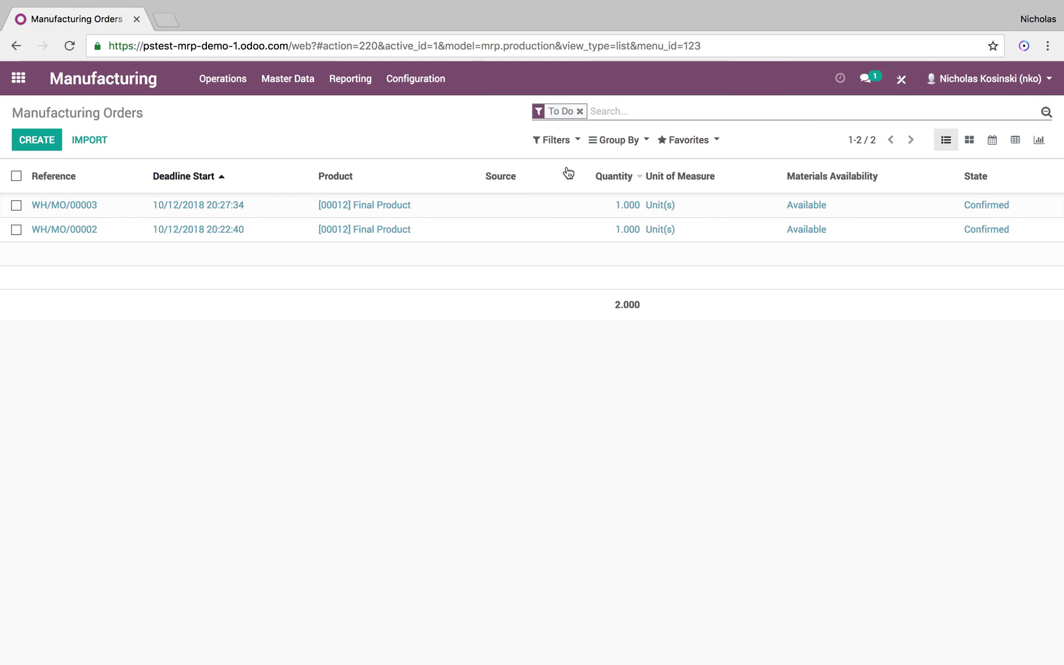
pyautogui.click(556, 140)
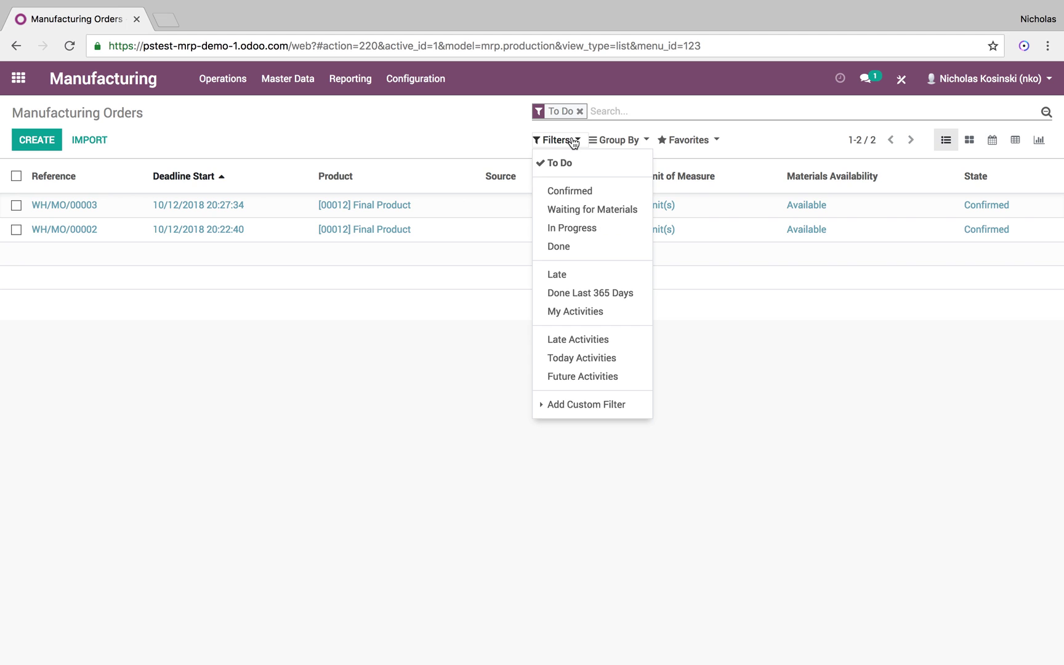
pyautogui.click(592, 209)
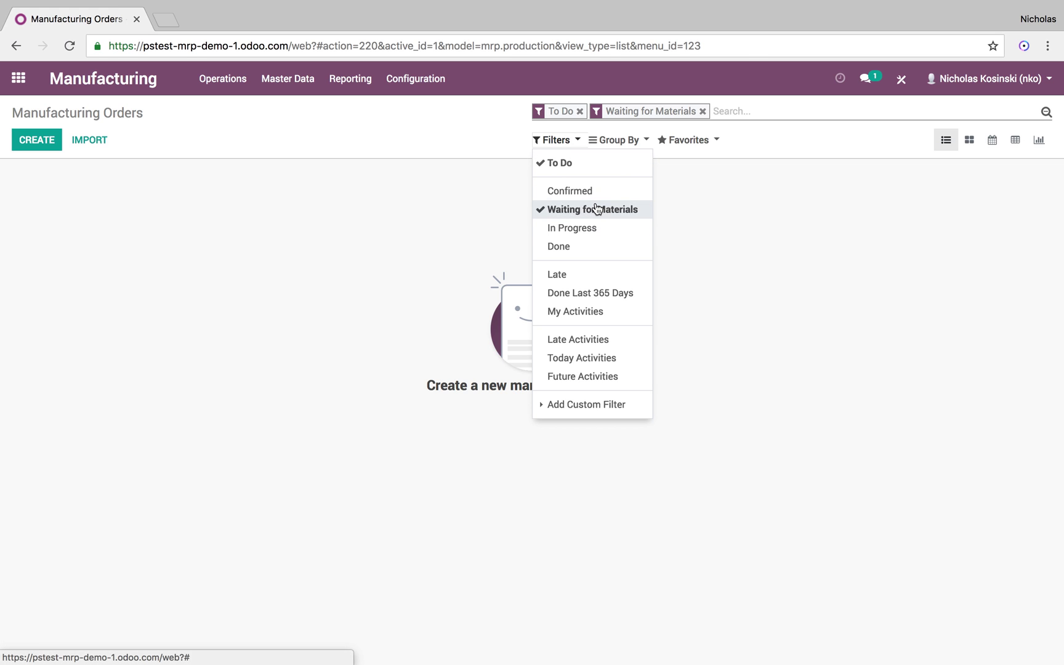
pyautogui.click(593, 210)
pyautogui.click(588, 194)
pyautogui.click(588, 193)
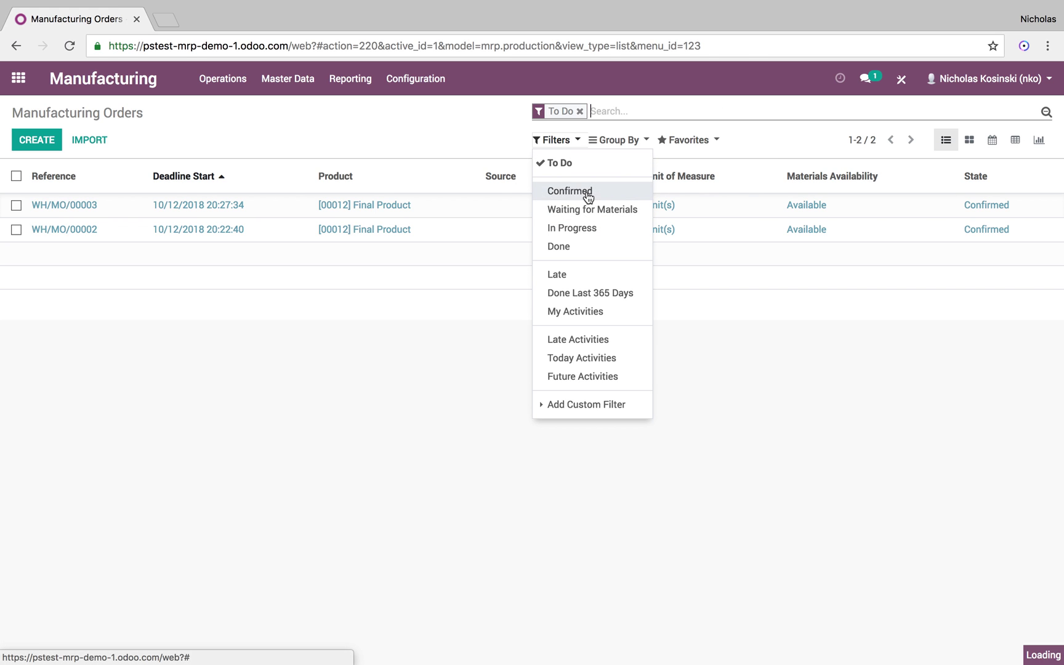
pyautogui.click(470, 415)
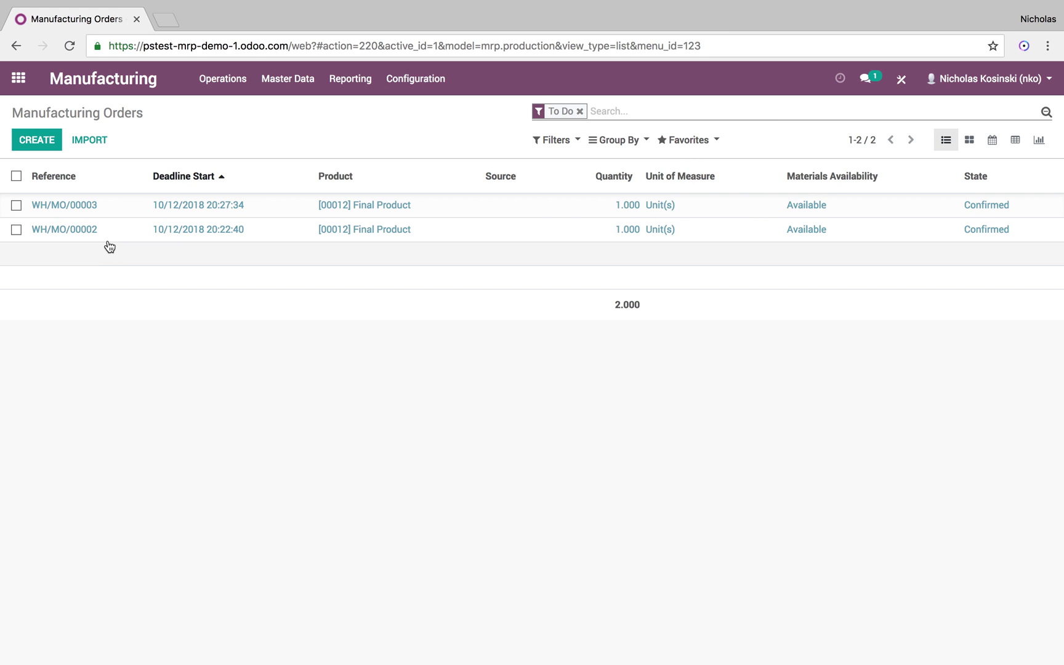
# Try to plan all the listed manufacturing orders at once with Plan Production Orders.
pyautogui.click(16, 176)
pyautogui.click(463, 137)
pyautogui.click(481, 138)
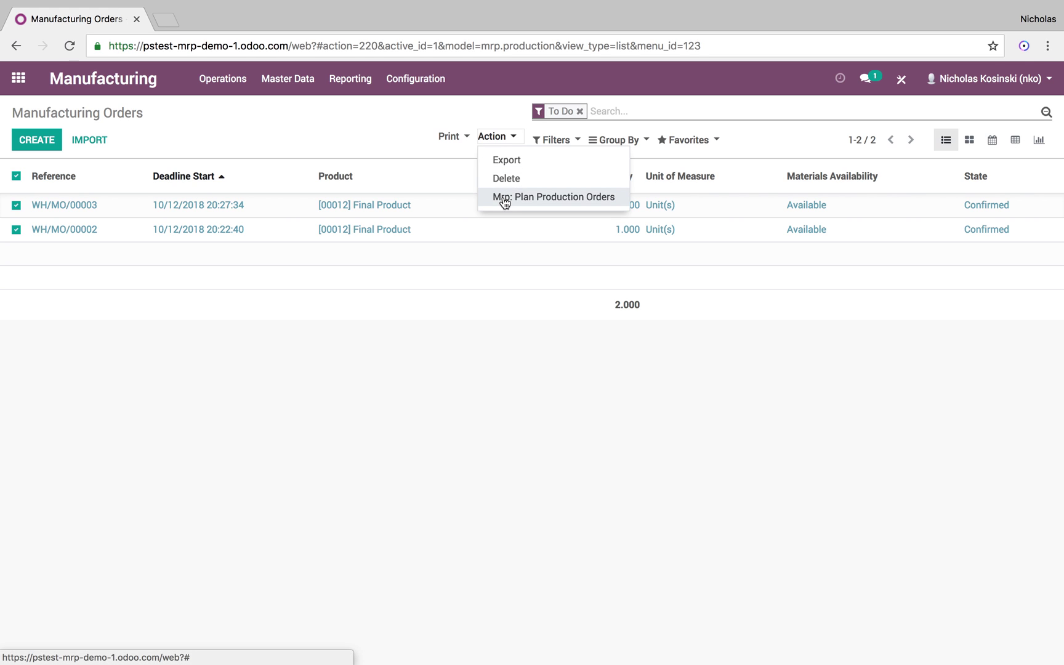
pyautogui.click(553, 203)
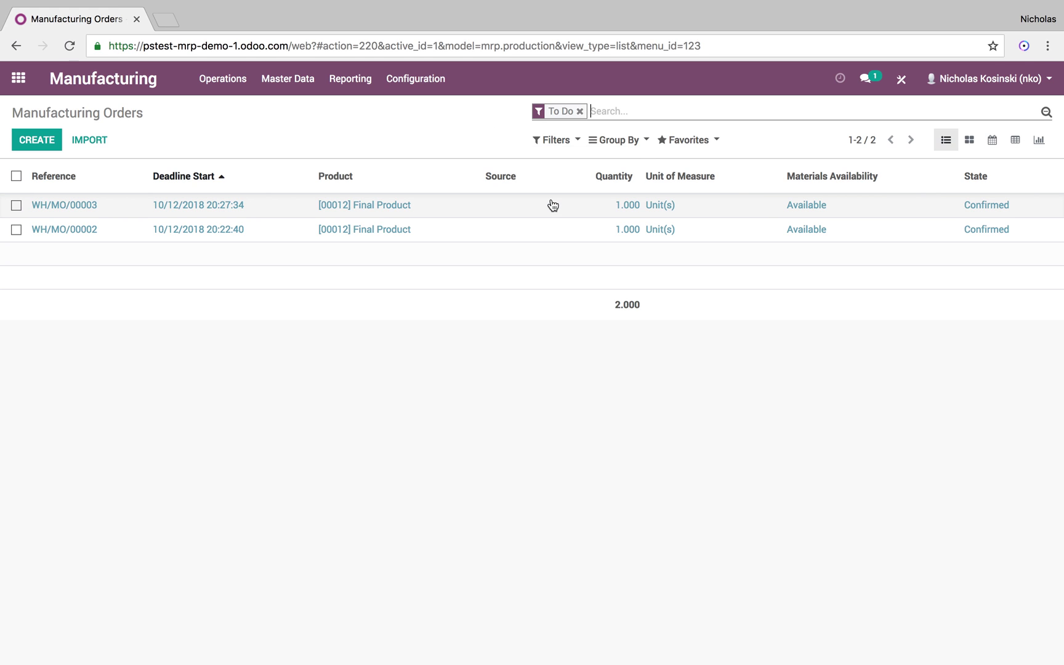
# Open manufacturing order WH/MO/00003, record production of 1 unit of Final Product and mark the order as done.
pyautogui.click(89, 204)
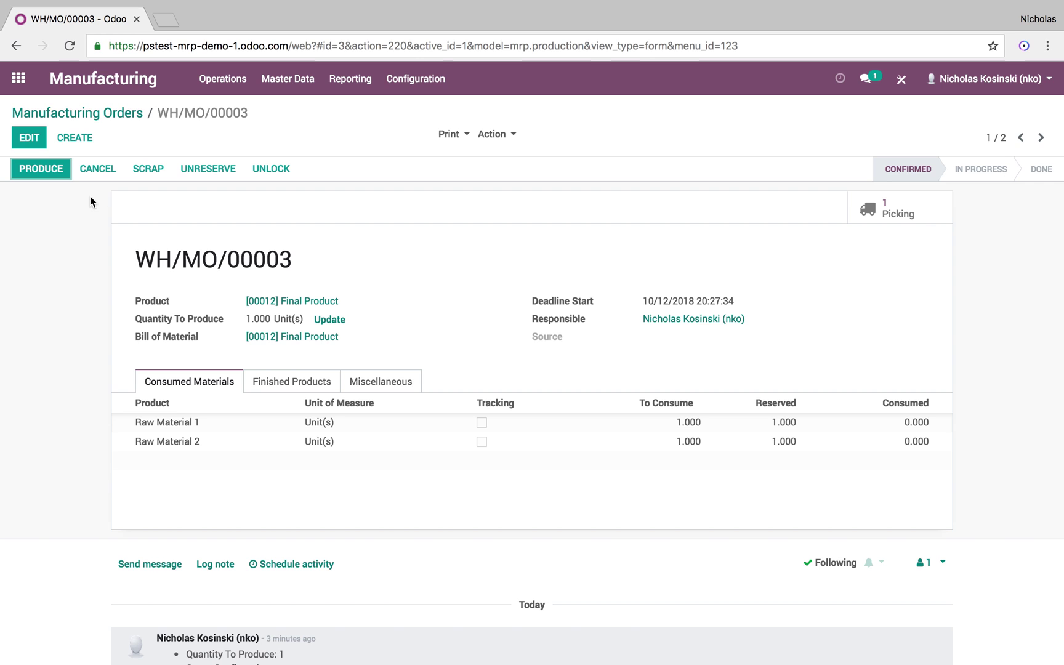
pyautogui.click(37, 170)
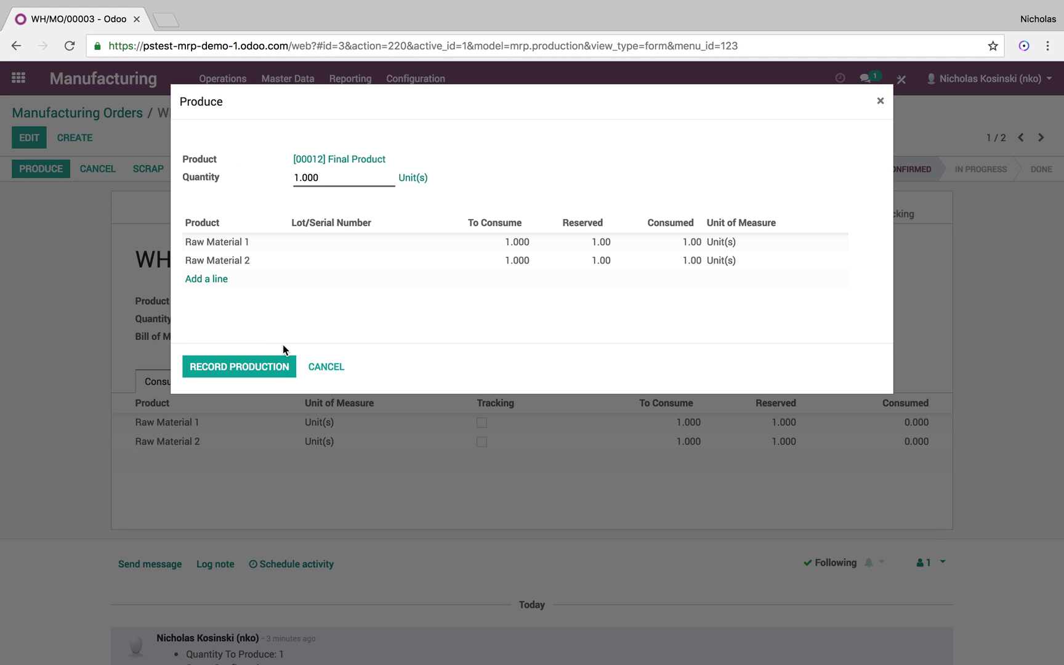
pyautogui.click(285, 362)
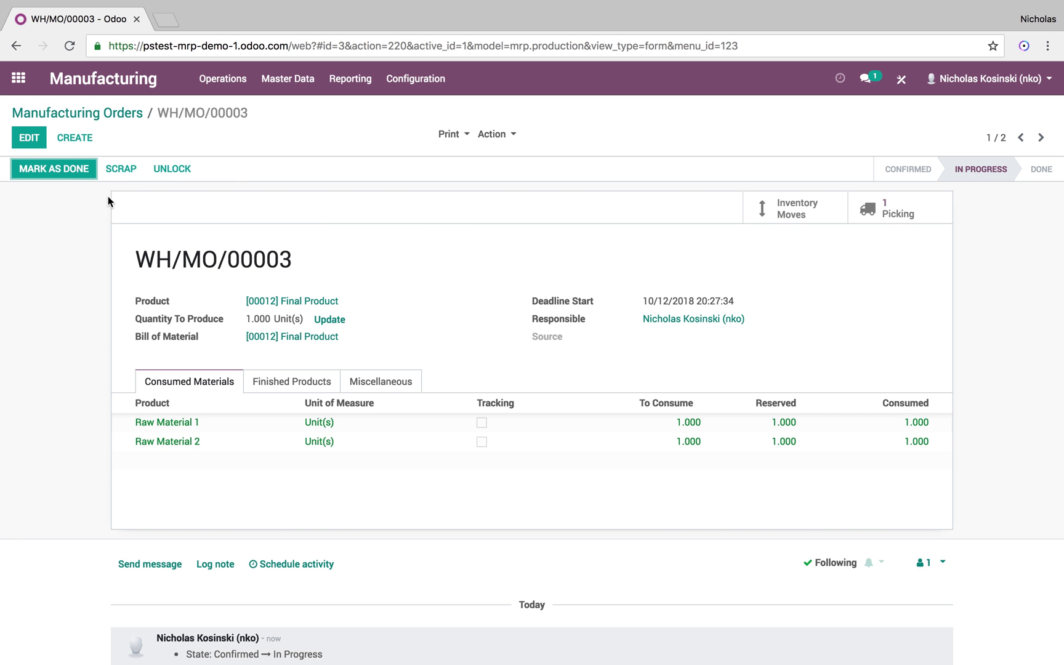
pyautogui.click(62, 169)
# Open manufacturing order WH/MO/00002, record its production and mark it as done.
pyautogui.click(102, 115)
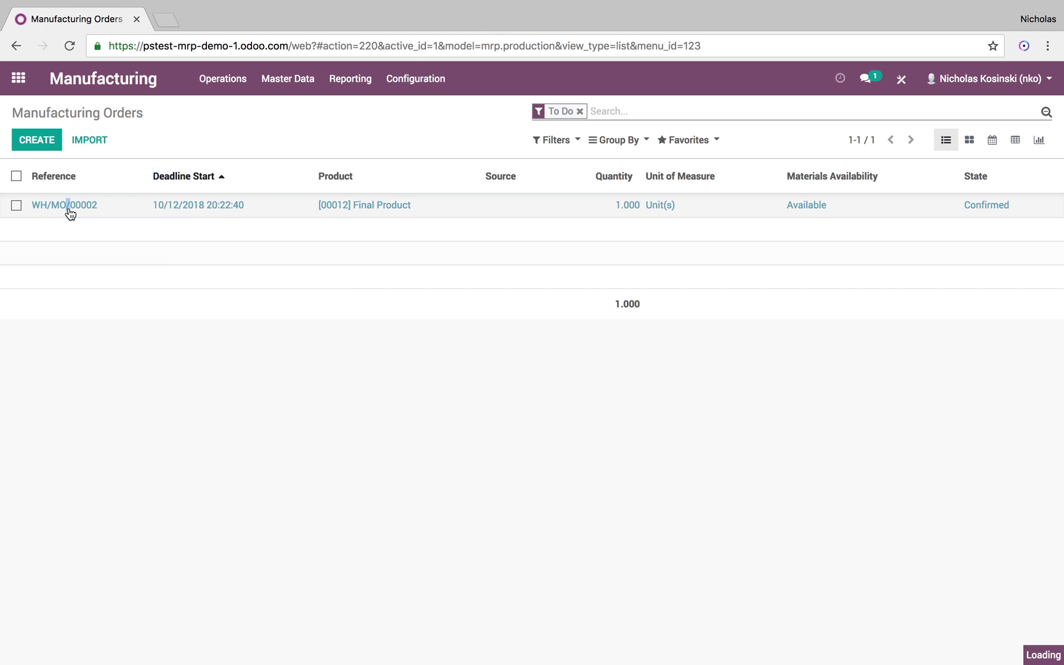
pyautogui.click(67, 207)
pyautogui.click(40, 169)
pyautogui.click(237, 367)
pyautogui.click(64, 166)
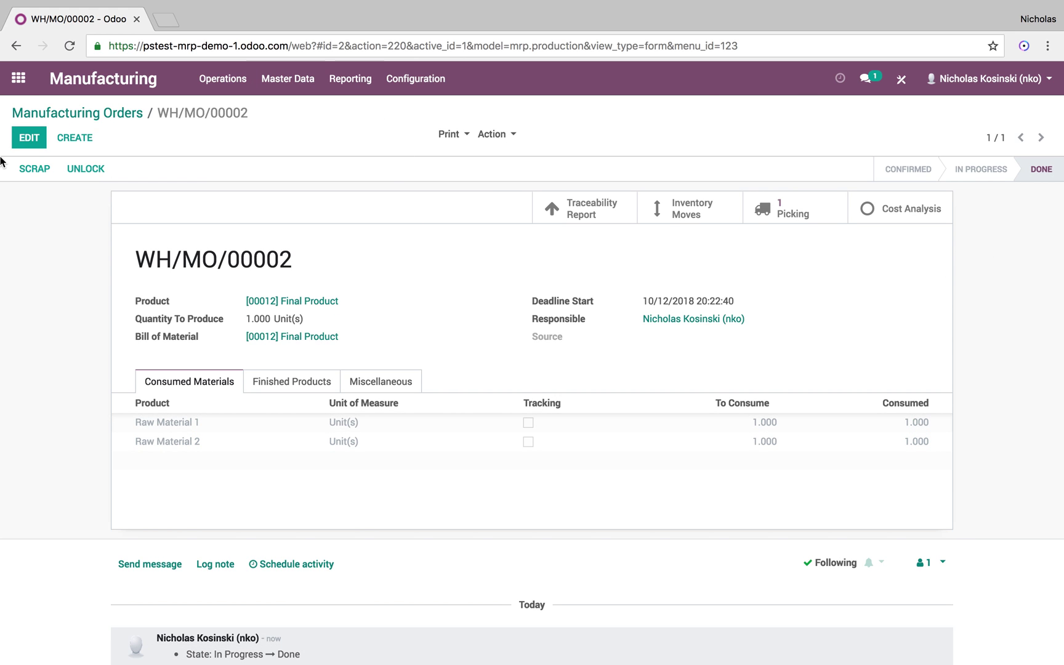
# Open the current inventory report in the Inventory app and expand Final Product down to its WH/Stock quantity.
pyautogui.click(18, 78)
pyautogui.click(269, 323)
pyautogui.click(367, 81)
pyautogui.click(370, 126)
pyautogui.click(311, 257)
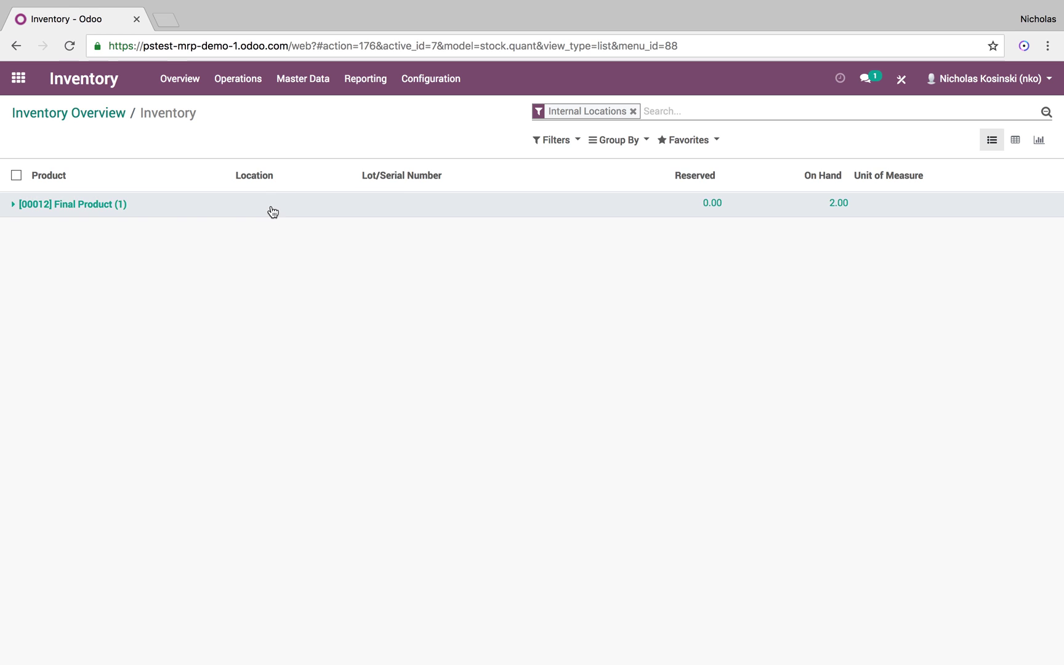
pyautogui.click(271, 212)
pyautogui.click(268, 232)
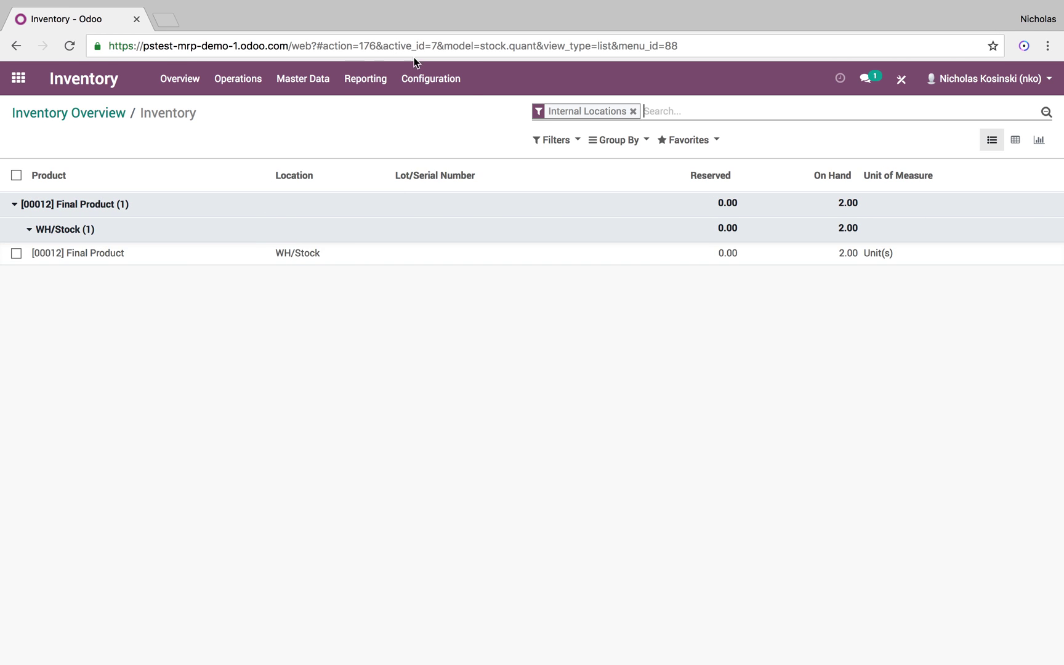
# Open the Warehouse Dashboard without the Done Transfers and Last 30 Days filters, and examine its inventory values and transfer tables.
pyautogui.click(371, 78)
pyautogui.click(378, 109)
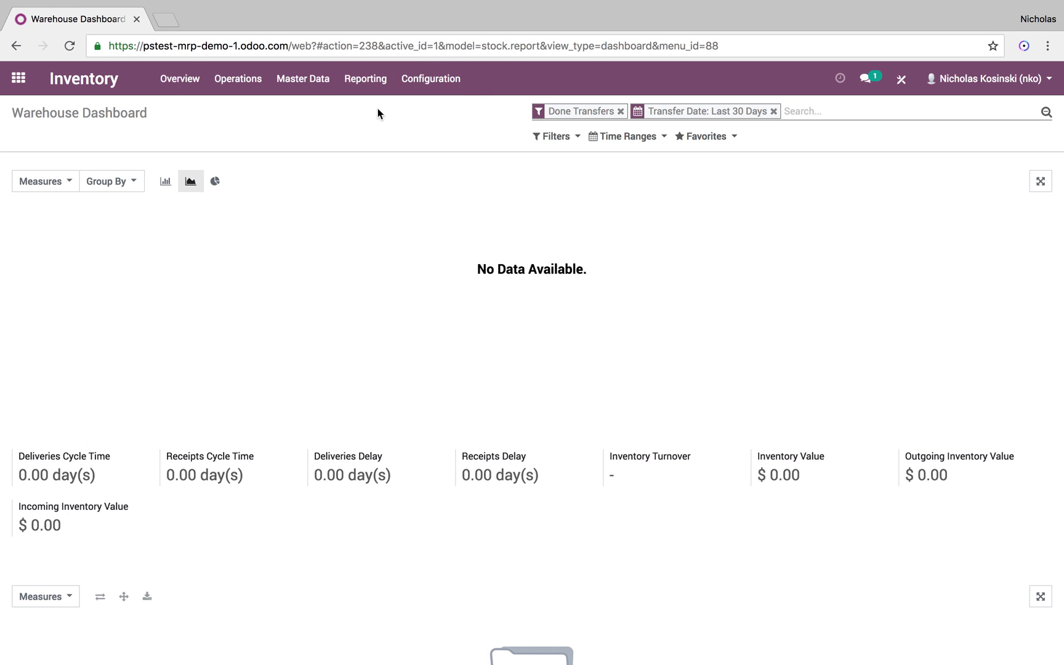
pyautogui.click(620, 112)
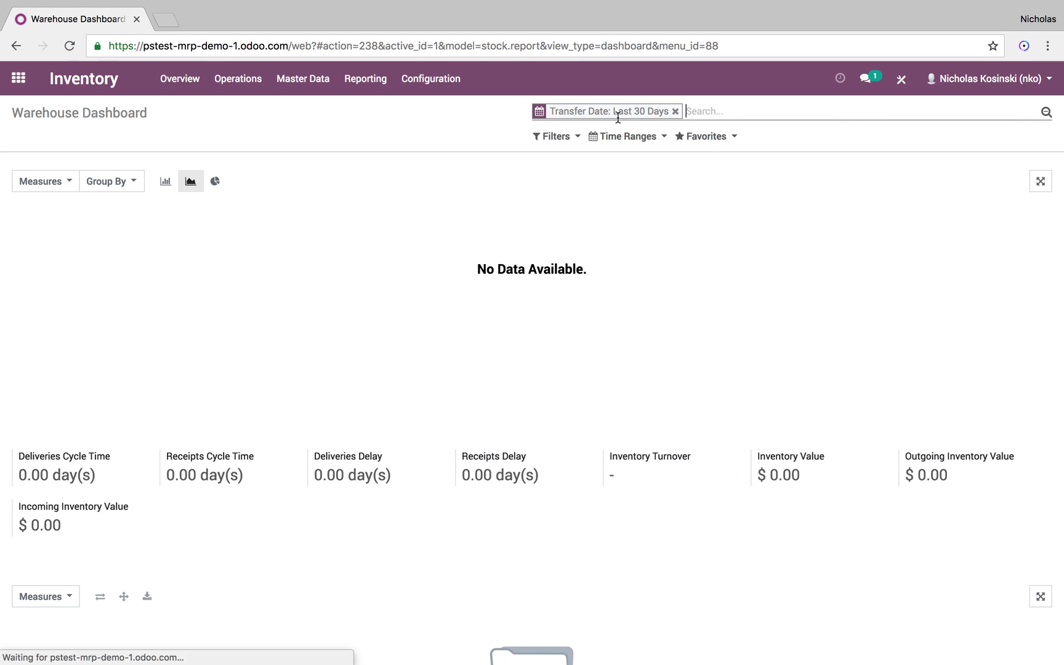
pyautogui.click(675, 112)
pyautogui.click(554, 137)
pyautogui.click(554, 138)
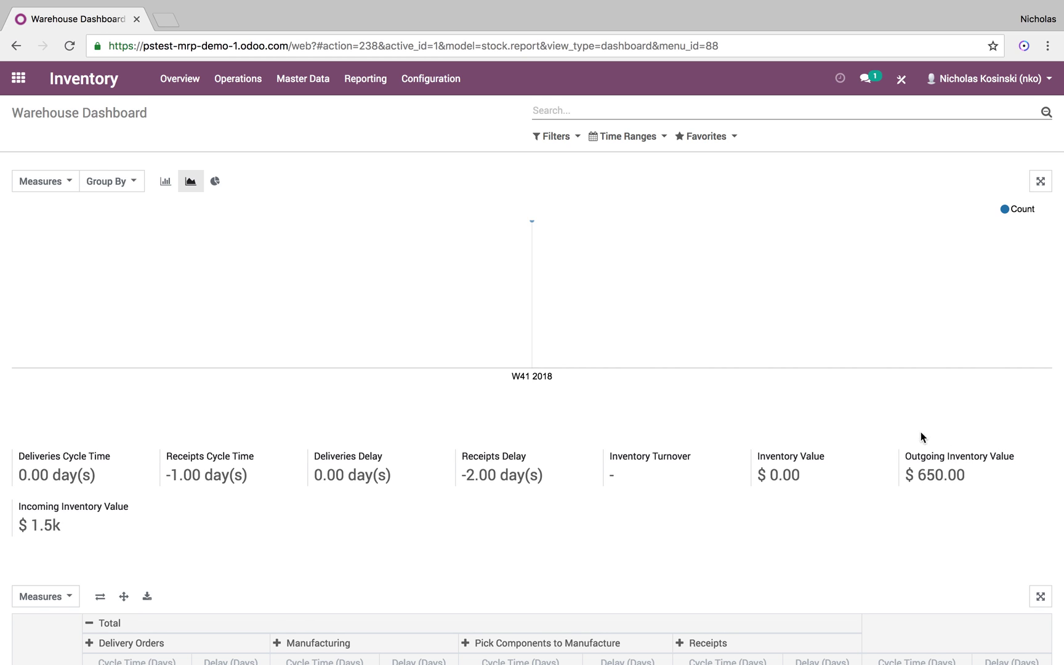
pyautogui.moveTo(974, 475)
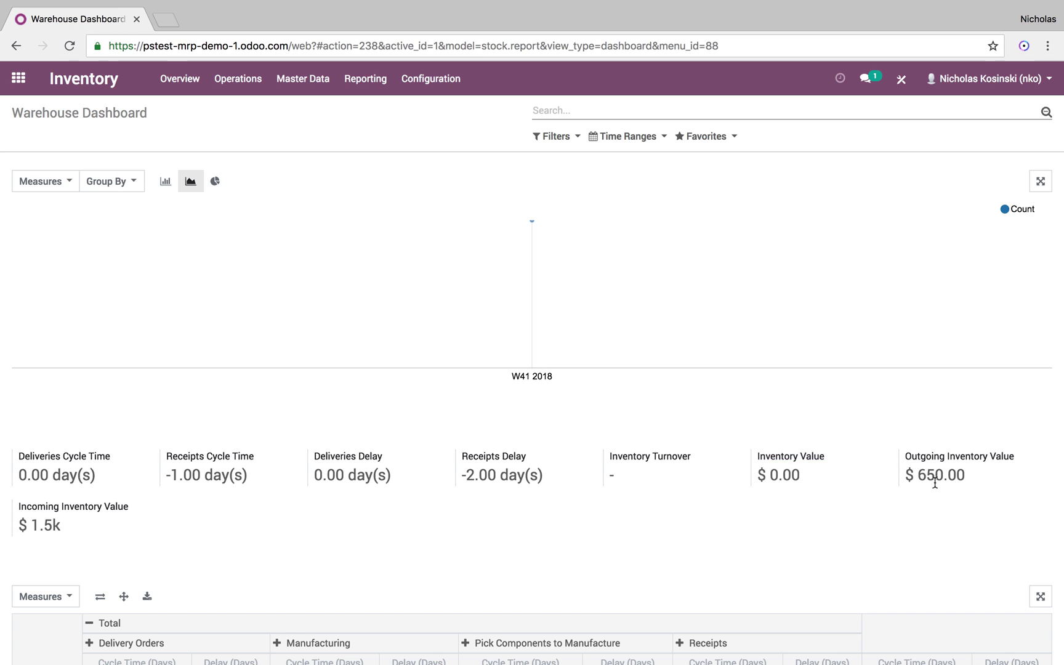
pyautogui.scroll(-5, 76, 198)
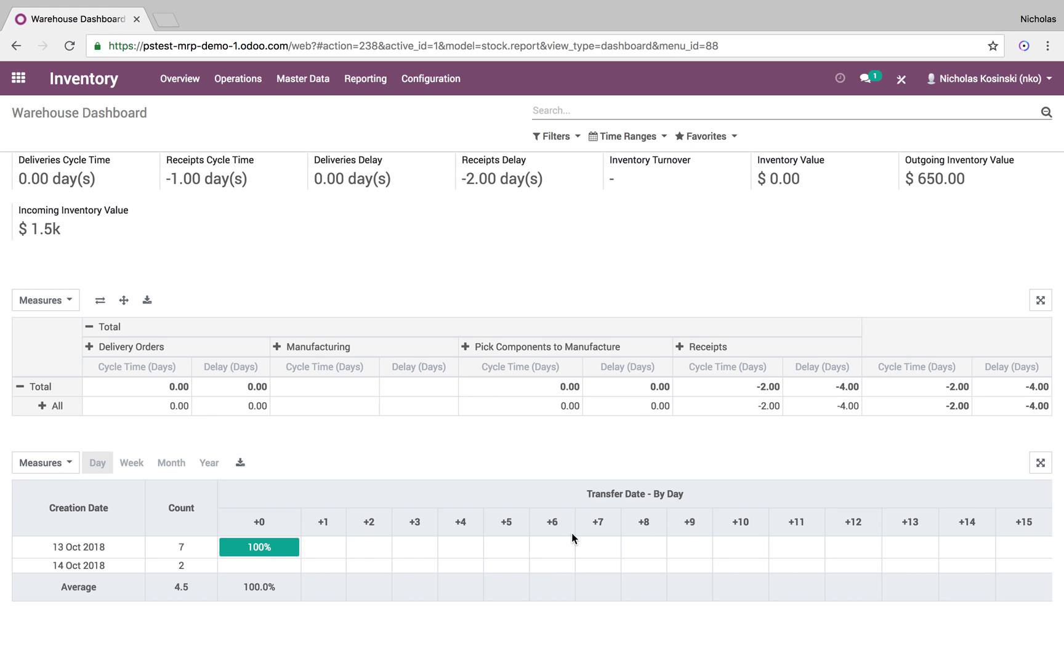
pyautogui.scroll(5, 570, 533)
pyautogui.click(180, 78)
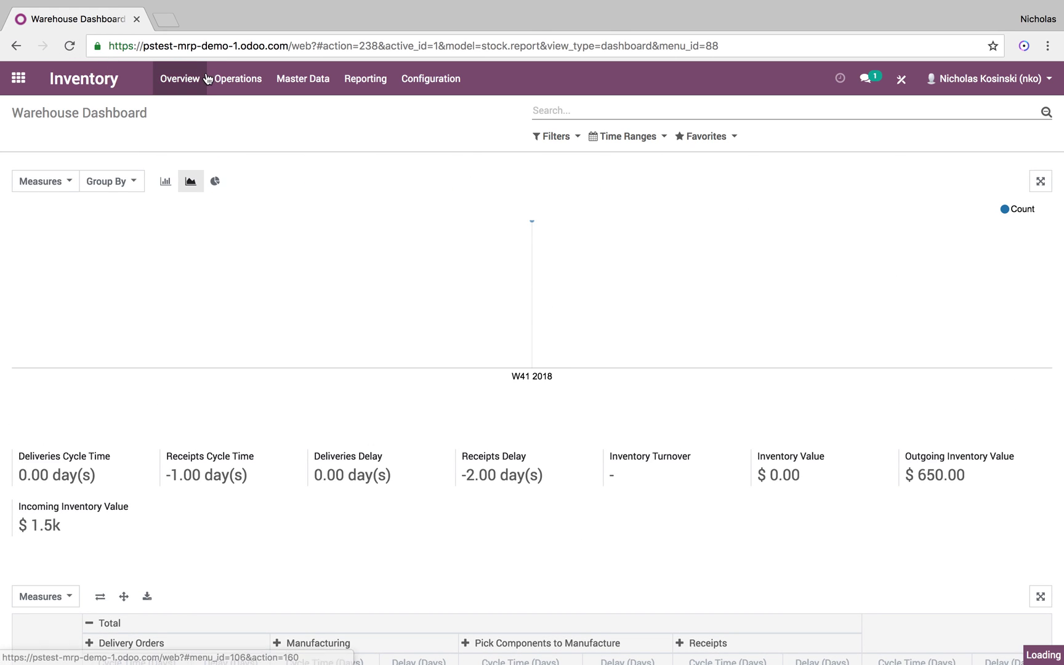
# Switch to the Contacts app and open the customer's contact record.
pyautogui.click(20, 78)
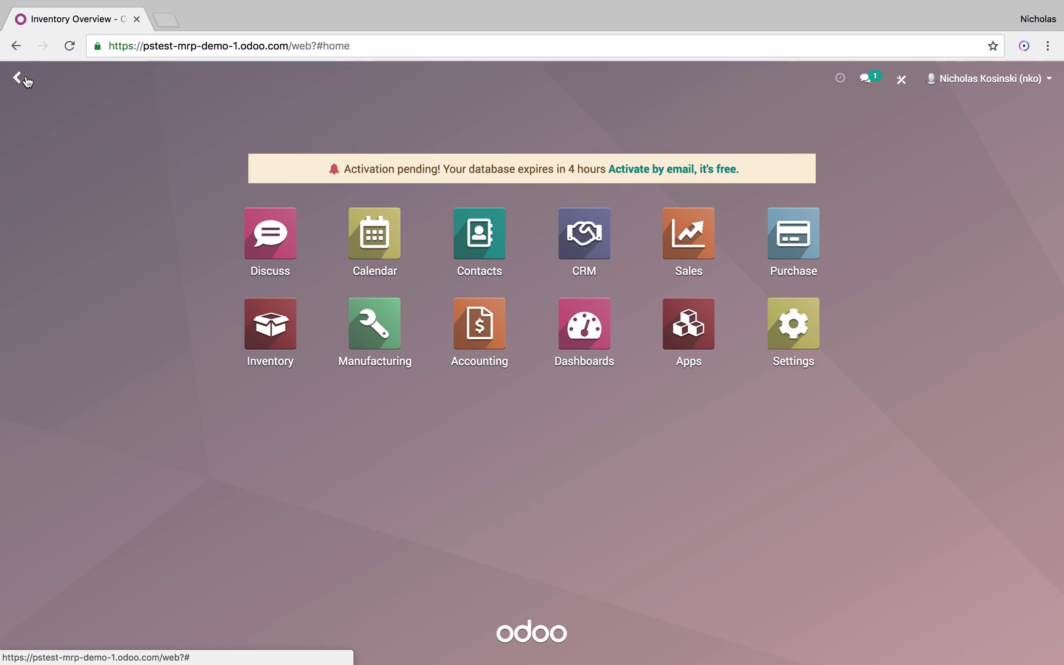
pyautogui.click(447, 212)
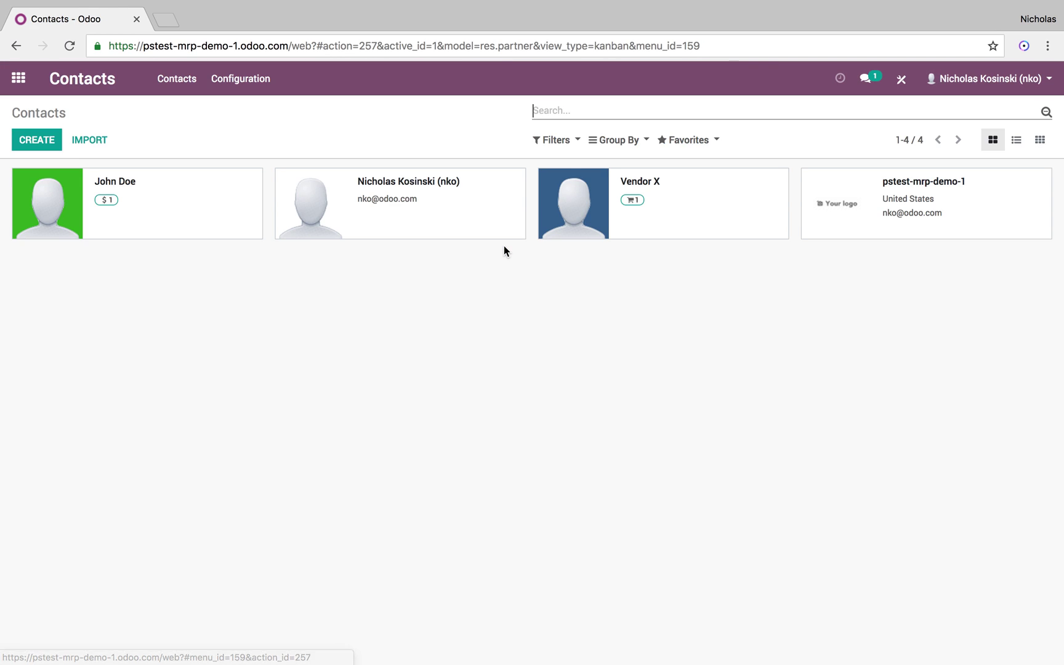
pyautogui.click(106, 223)
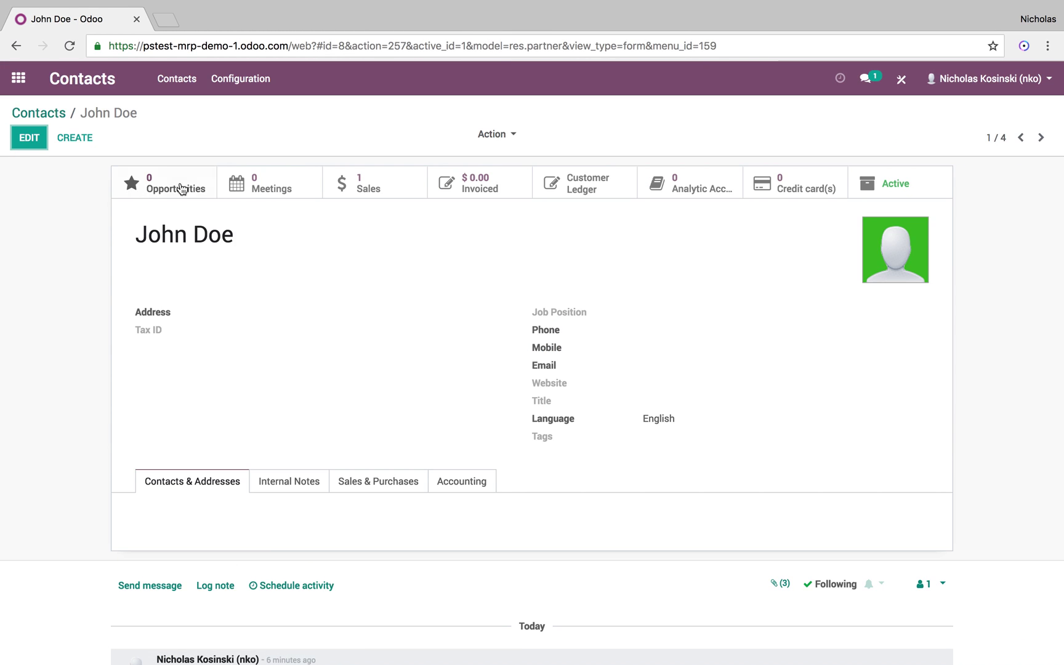
# Add a checkbox field labelled Test below Tax ID on the contact form in Studio, close Studio and return to the app list.
pyautogui.click(907, 88)
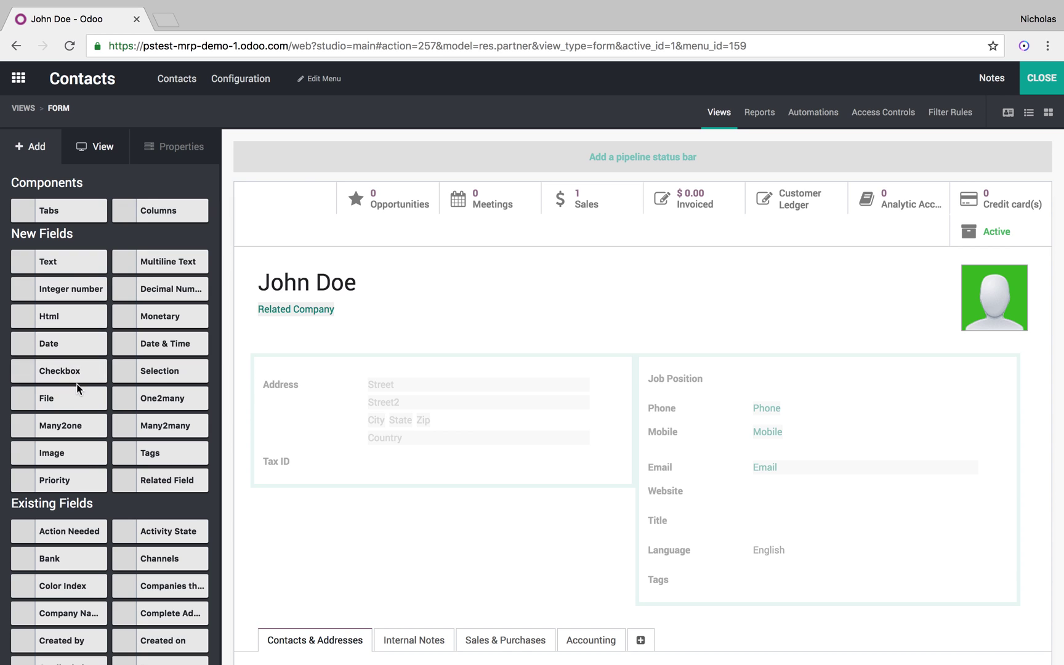
pyautogui.moveTo(70, 371); pyautogui.dragTo(342, 489)
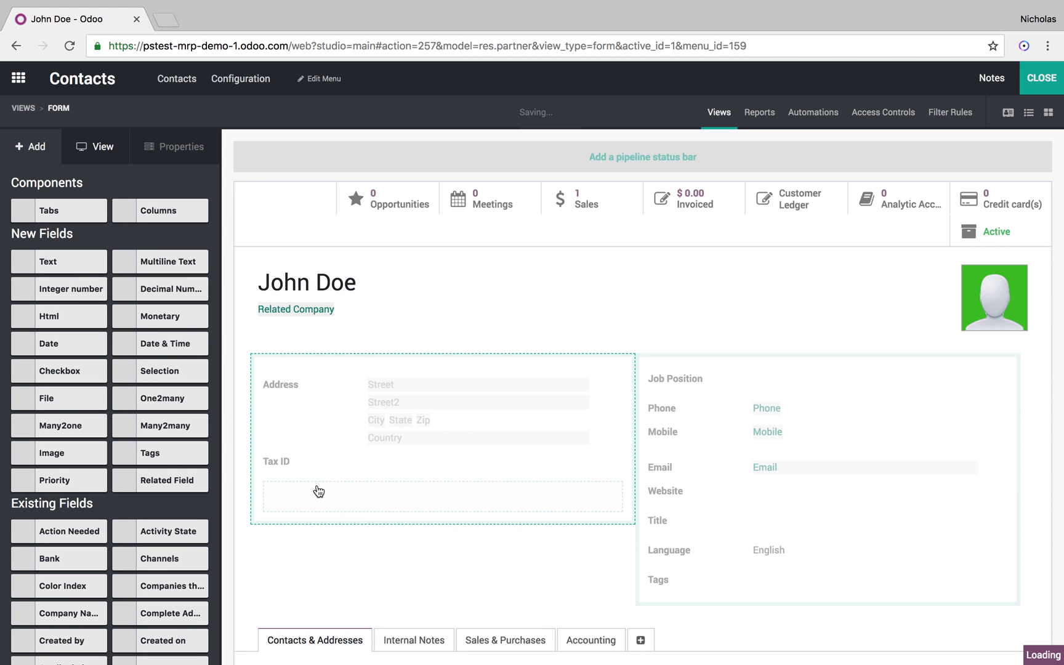
pyautogui.write('Test')
pyautogui.press('Return')
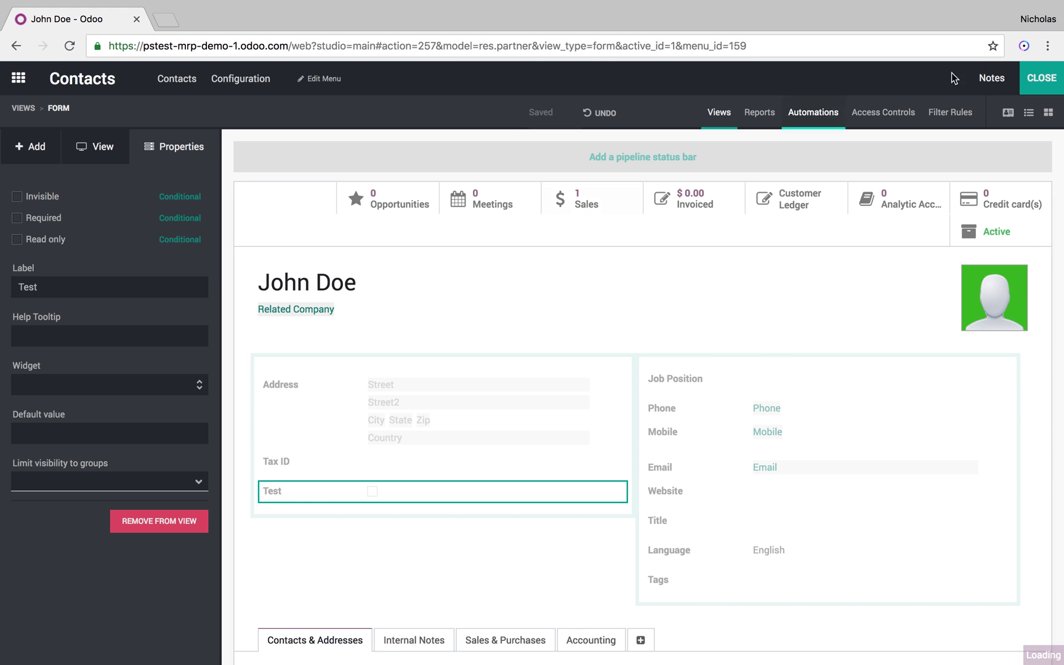
pyautogui.click(1047, 77)
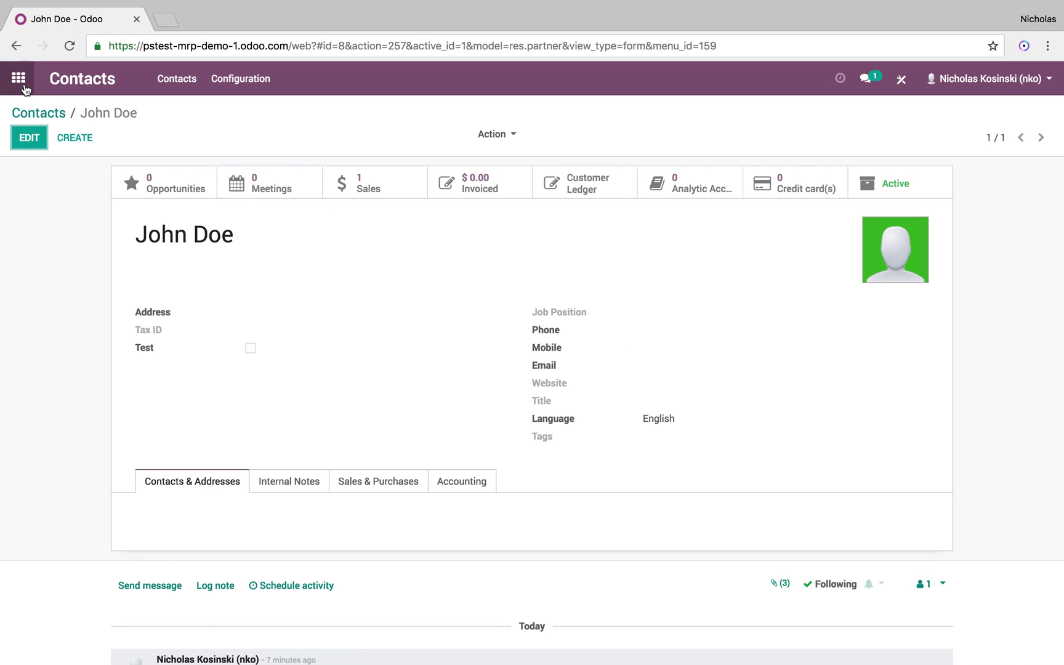
pyautogui.click(24, 88)
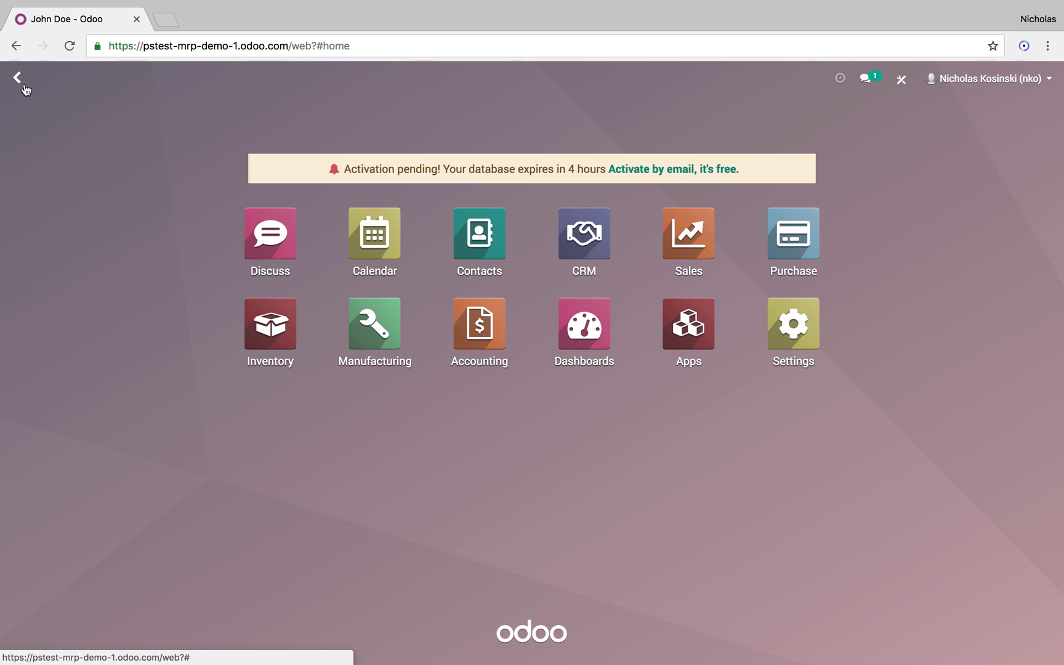